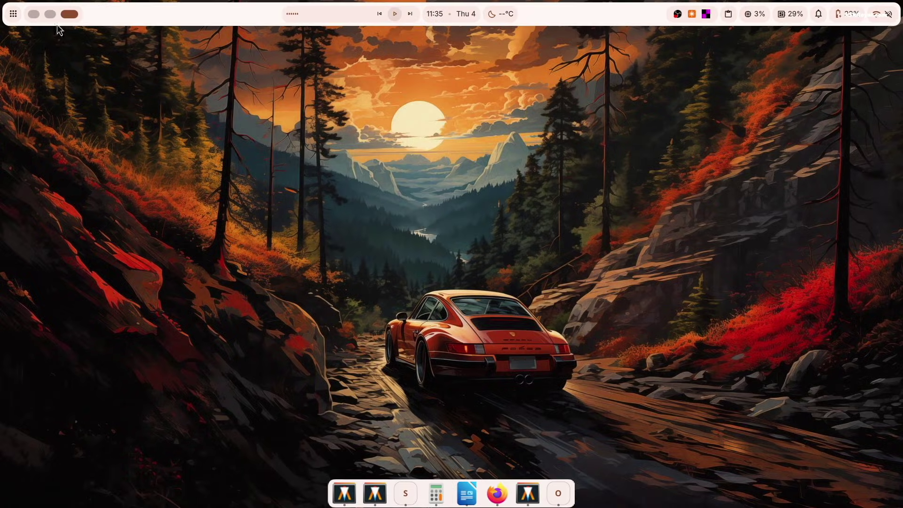
- Bring up the overview from the top-left hot corner, scroll workspaces and focus Firefox
{"action": "mouse_move", "coordinate": [1, 4]}
{"action": "scroll", "coordinate": [458, 265], "scroll_direction": "up", "scroll_amount": 2}
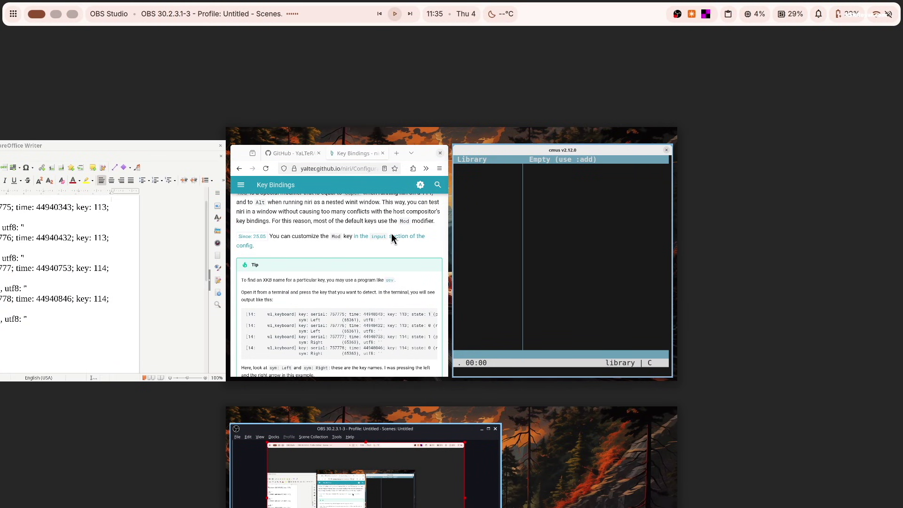
{"action": "left_click", "coordinate": [391, 234]}
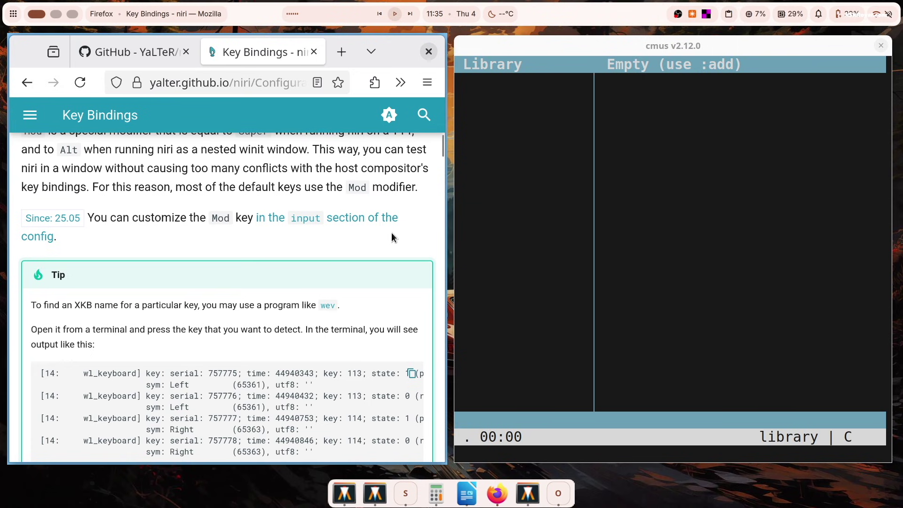
- Cycle window focus through Writer, the stacked Alacritty windows, Calculator and the cmus terminal
{"action": "key", "text": "super+Left"}
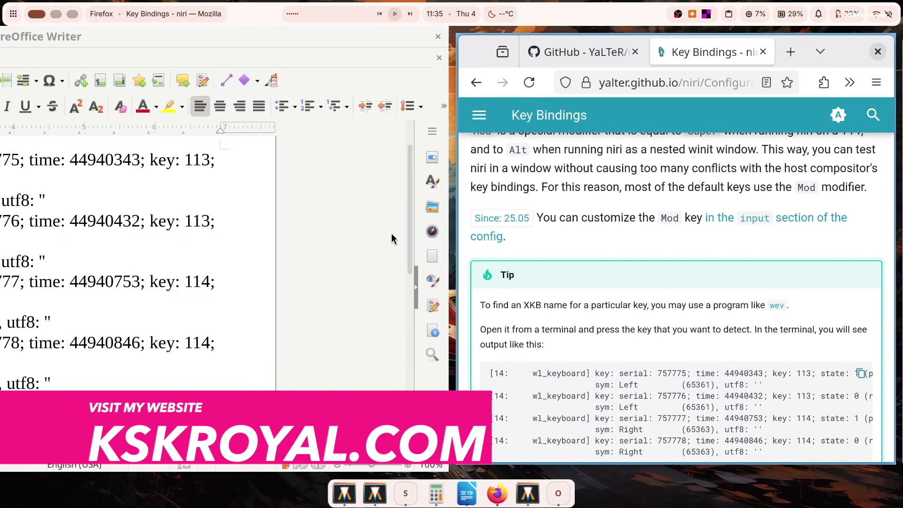
{"action": "key", "text": "super+Left"}
{"action": "key", "text": "super+Left"}
{"action": "key", "text": "super+Left"}
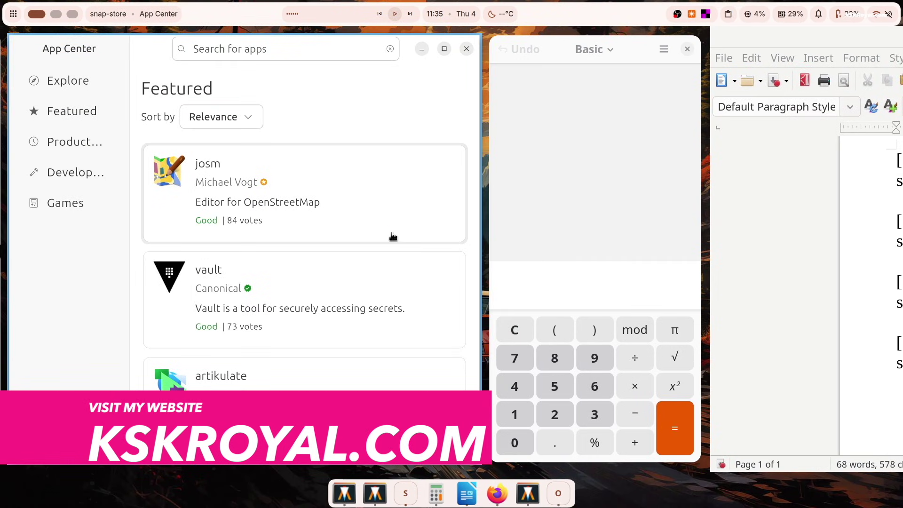
{"action": "key", "text": "super+Right"}
{"action": "key", "text": "super+Right"}
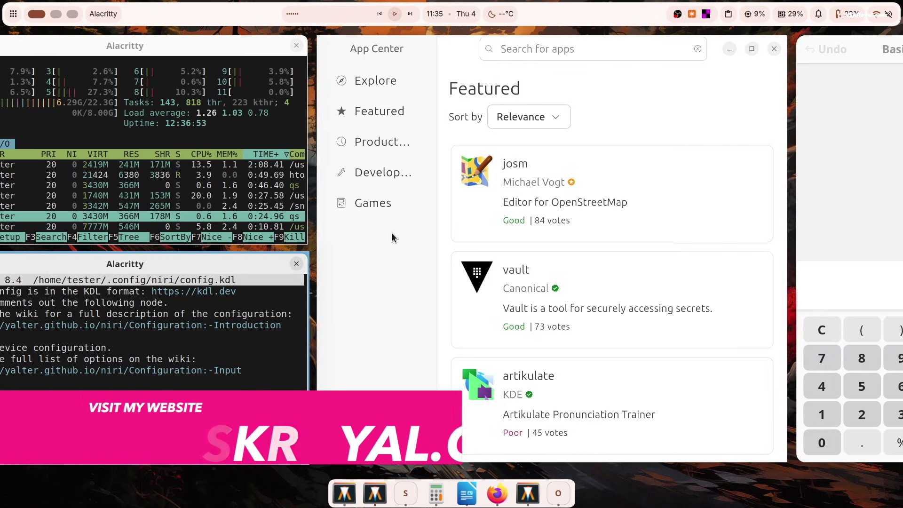
{"action": "key", "text": "super+Right"}
{"action": "key", "text": "super+Right"}
{"action": "key", "text": "super+Right"}
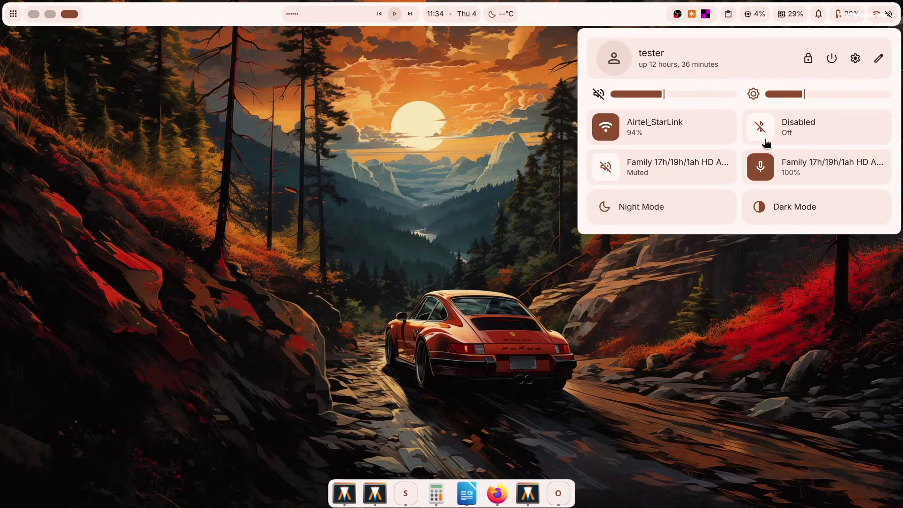
- Toggle Dark Mode on and back off, peek at the shell settings, then show the power menu
{"action": "left_click", "coordinate": [804, 210]}
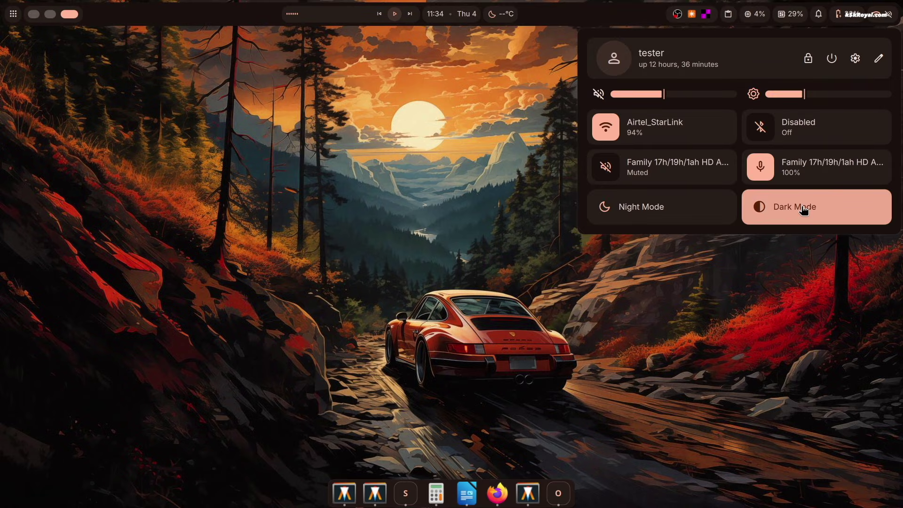
{"action": "left_click", "coordinate": [803, 210]}
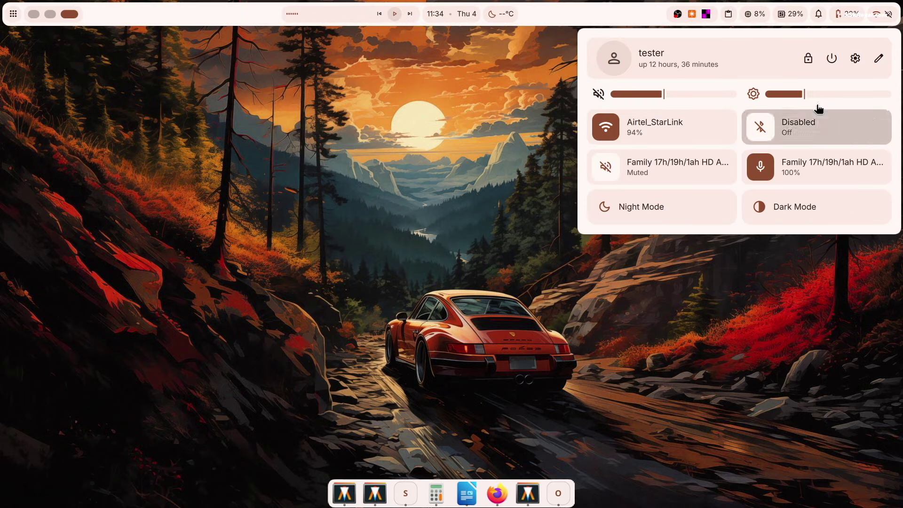
{"action": "left_click", "coordinate": [854, 58]}
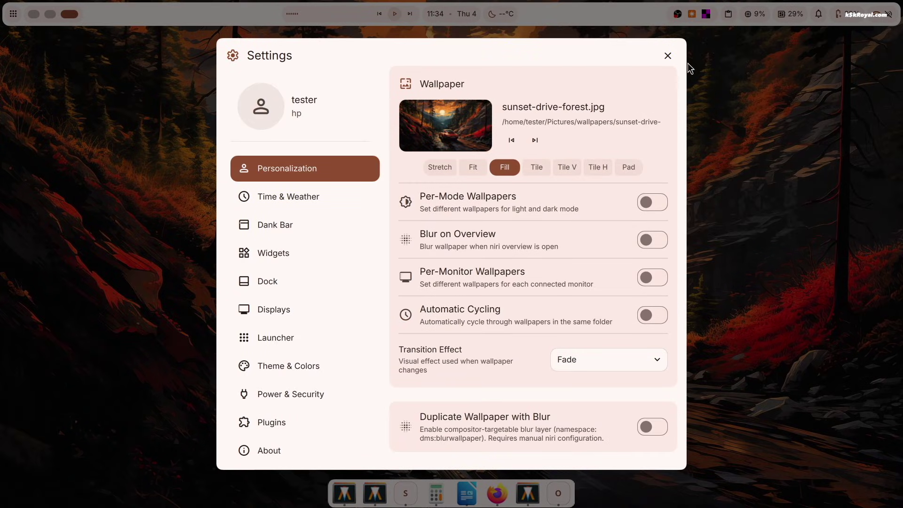
{"action": "left_click", "coordinate": [668, 56]}
{"action": "left_click", "coordinate": [875, 16]}
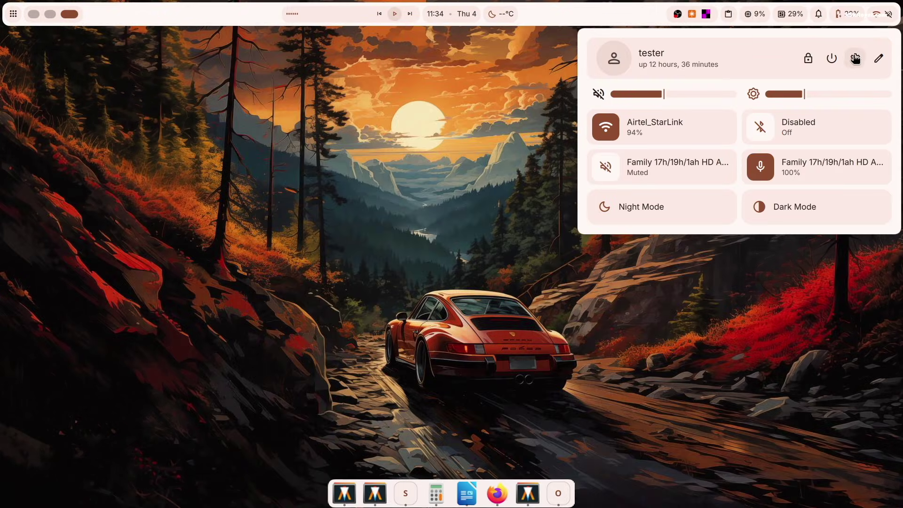
{"action": "left_click", "coordinate": [831, 59]}
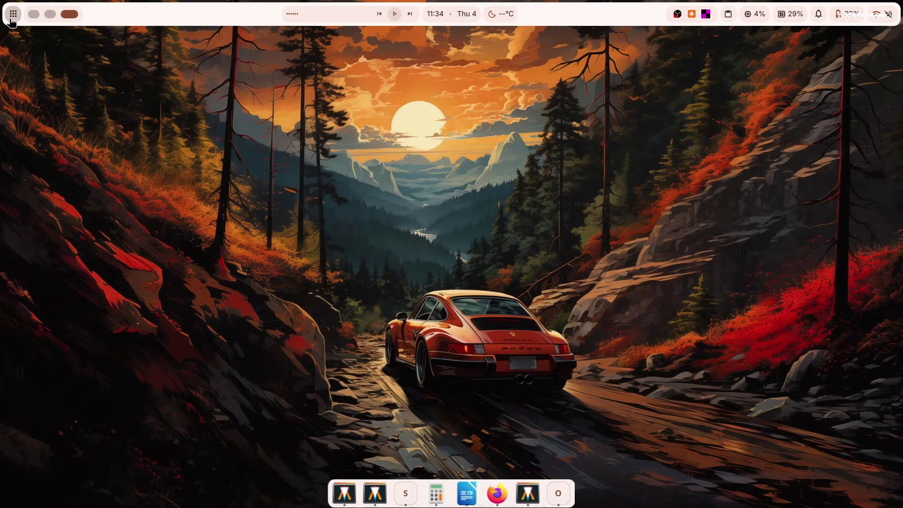
- Browse through the applications launcher list, then dismiss it
{"action": "left_click", "coordinate": [13, 14]}
{"action": "scroll", "coordinate": [124, 205], "scroll_direction": "down", "scroll_amount": 1}
{"action": "scroll", "coordinate": [123, 205], "scroll_direction": "down", "scroll_amount": 10}
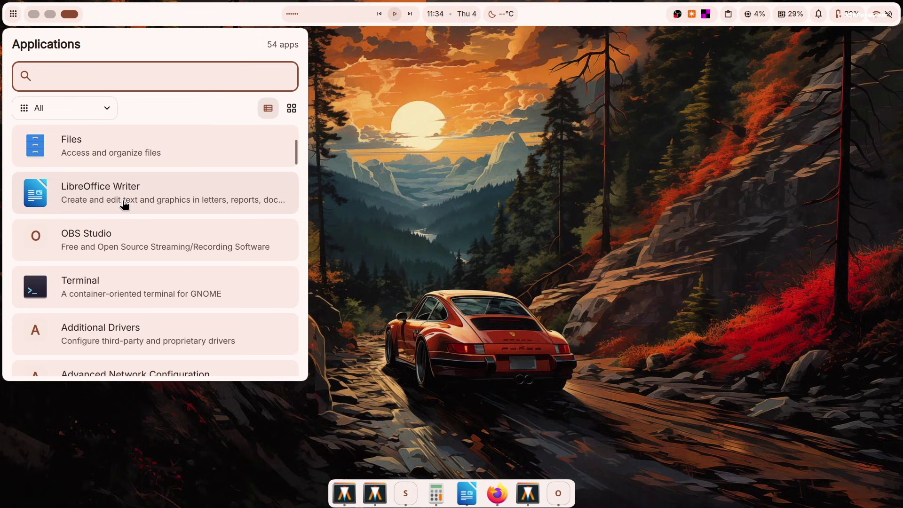
{"action": "scroll", "coordinate": [122, 201], "scroll_direction": "up", "scroll_amount": 1}
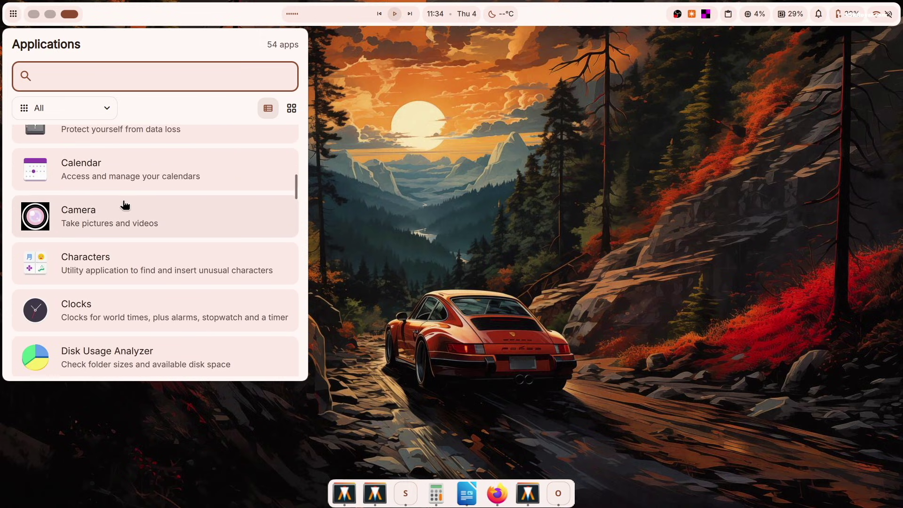
{"action": "scroll", "coordinate": [140, 177], "scroll_direction": "down", "scroll_amount": 13}
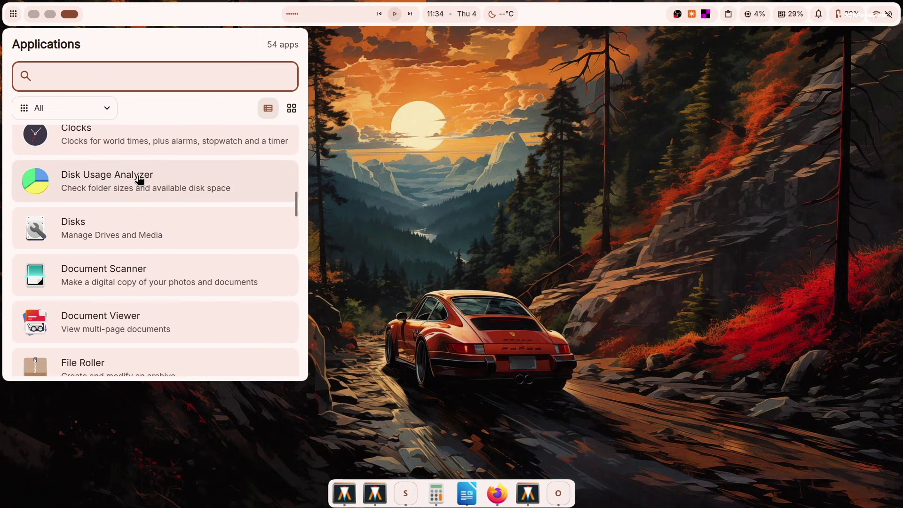
{"action": "scroll", "coordinate": [140, 180], "scroll_direction": "down", "scroll_amount": 20}
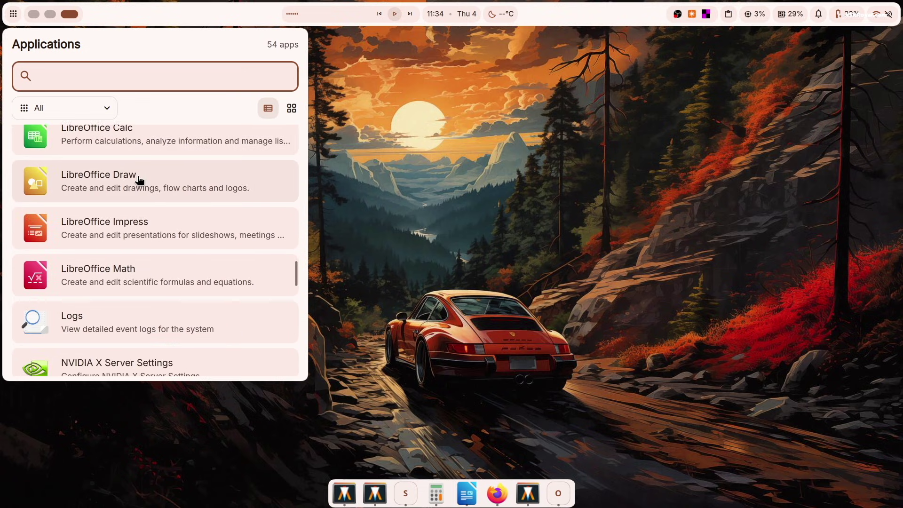
{"action": "scroll", "coordinate": [137, 177], "scroll_direction": "down", "scroll_amount": 15}
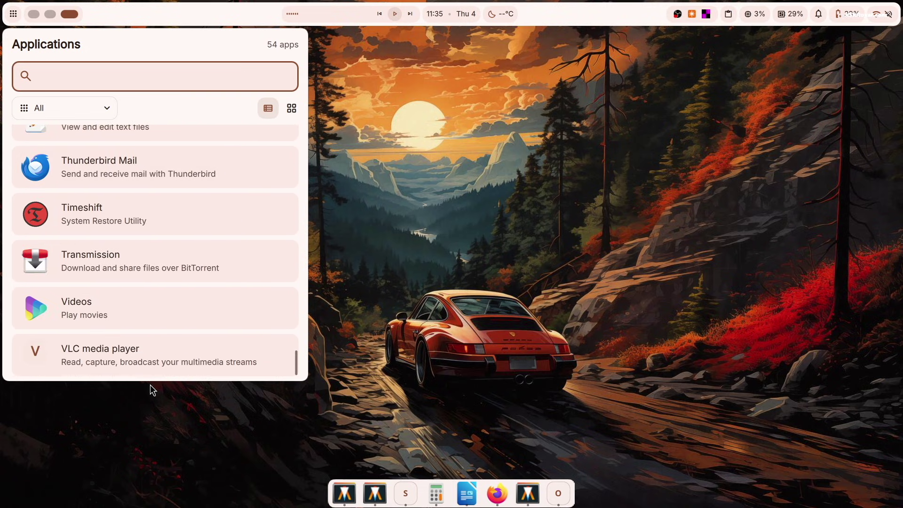
{"action": "left_click", "coordinate": [649, 261]}
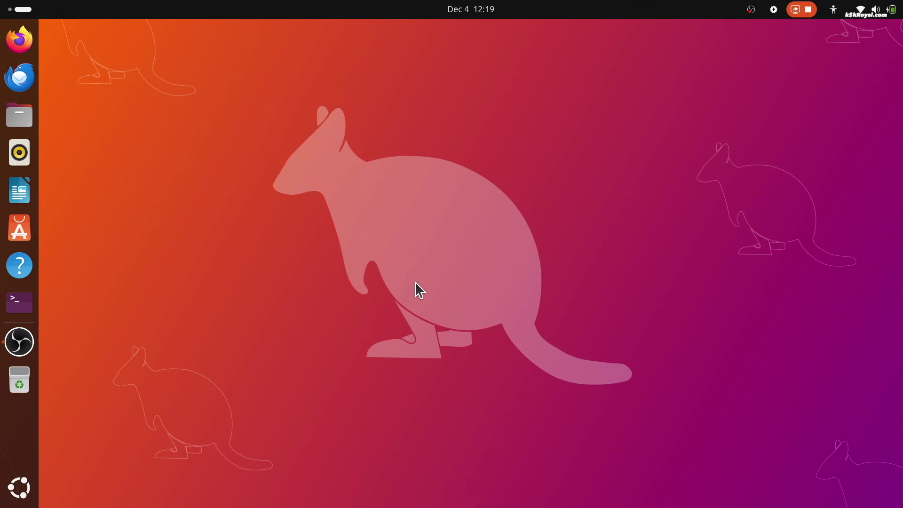
- Open GNOME Settings from Quick Settings and go to the System > About page
{"action": "left_click", "coordinate": [14, 9]}
{"action": "left_click", "coordinate": [872, 10]}
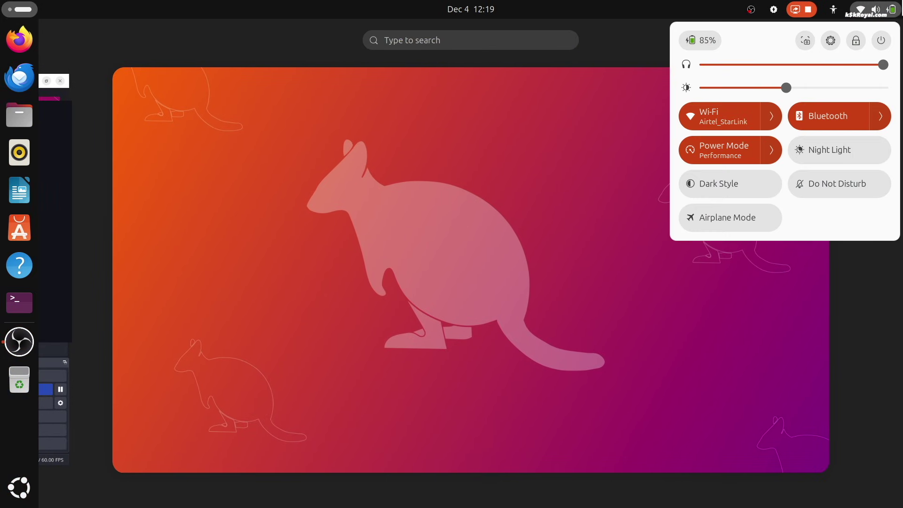
{"action": "left_click", "coordinate": [830, 41]}
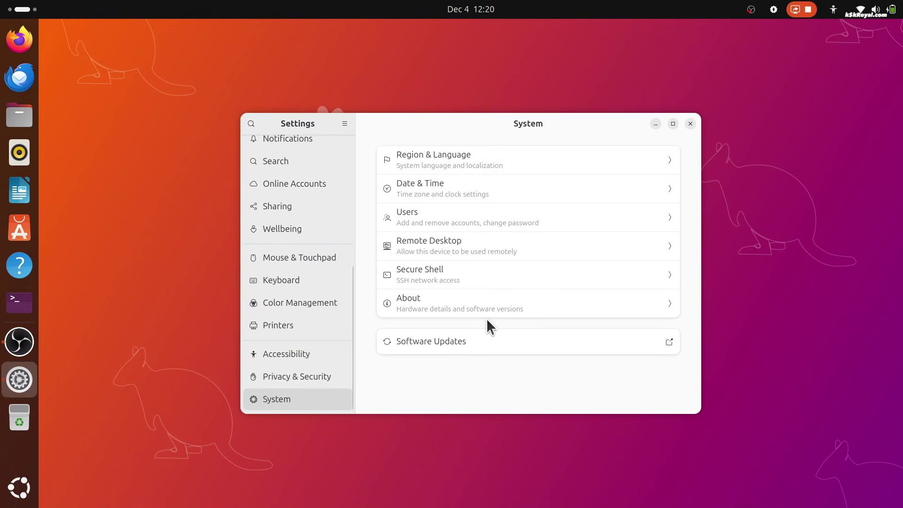
{"action": "left_click", "coordinate": [487, 314]}
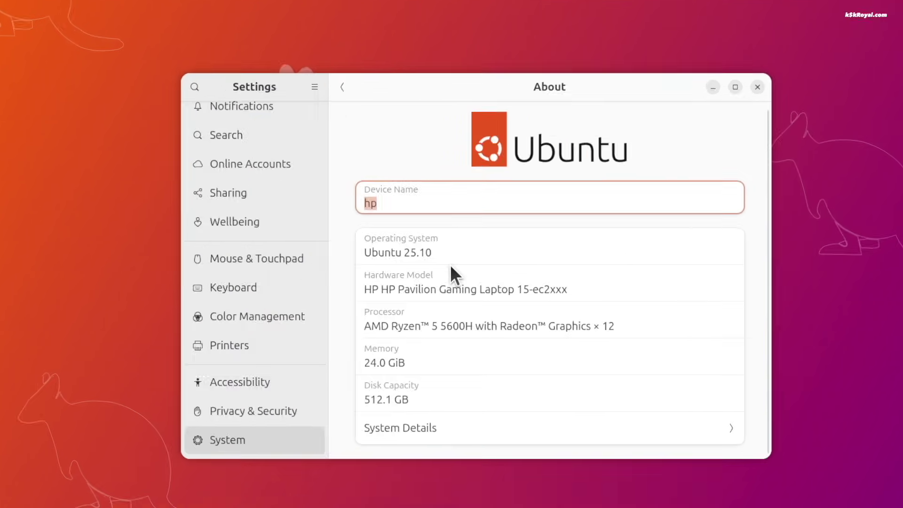
- Highlight the Ubuntu 25.10, hardware model and processor lines, then open System Details
{"action": "triple_click", "coordinate": [430, 256]}
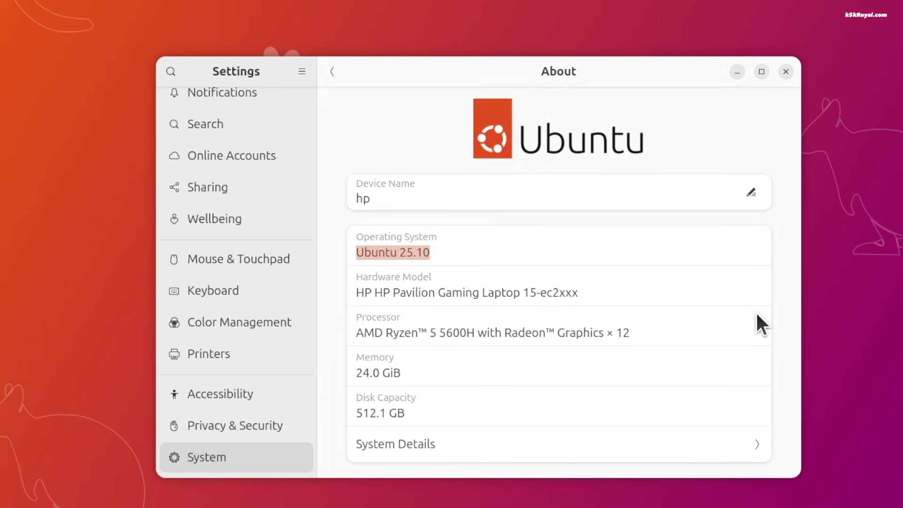
{"action": "triple_click", "coordinate": [417, 295]}
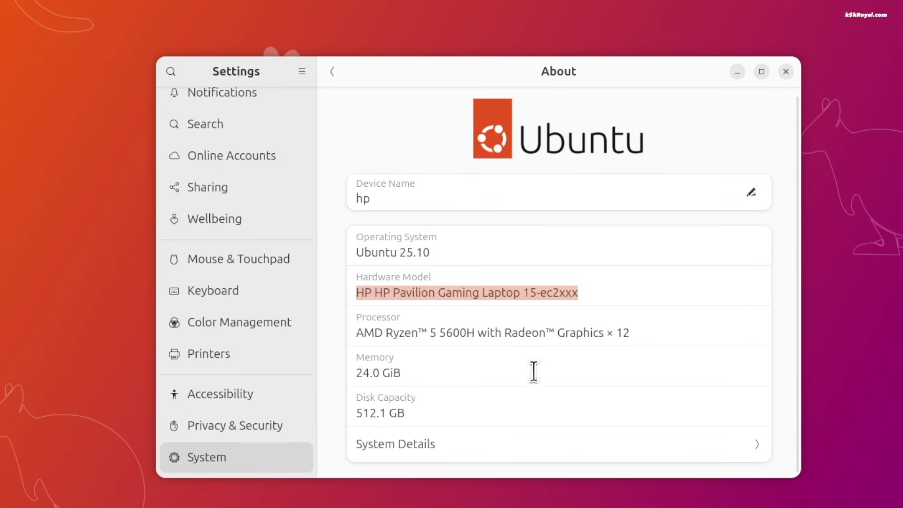
{"action": "triple_click", "coordinate": [507, 335]}
{"action": "left_click", "coordinate": [467, 450]}
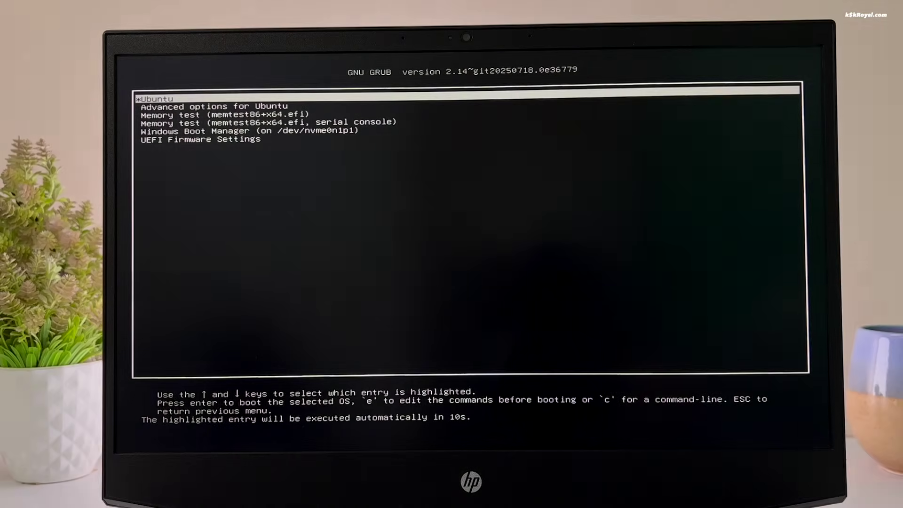
{"action": "key", "text": "Down"}
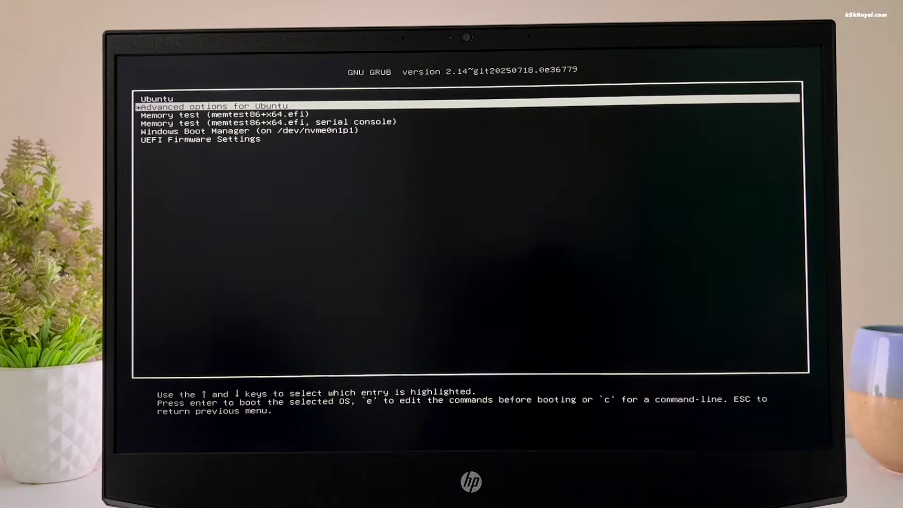
{"action": "key", "text": "Down"}
{"action": "key", "text": "Down"}
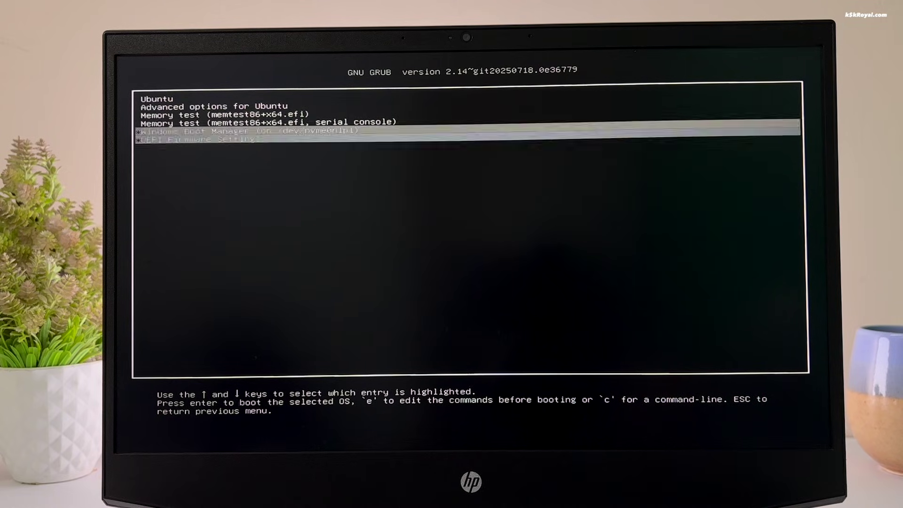
{"action": "key", "text": "Up"}
{"action": "key", "text": "Up"}
{"action": "key", "text": "Up"}
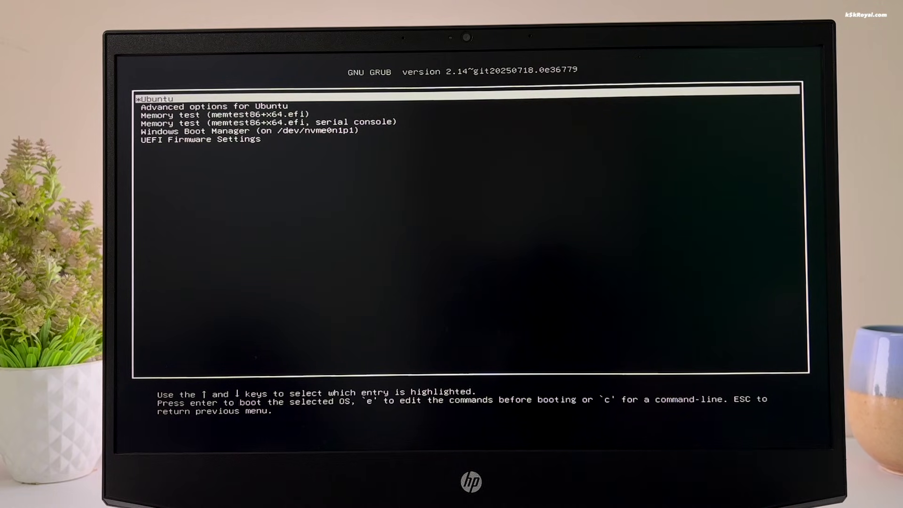
{"action": "key", "text": "Down"}
{"action": "key", "text": "Down"}
{"action": "key", "text": "Down"}
{"action": "key", "text": "Down"}
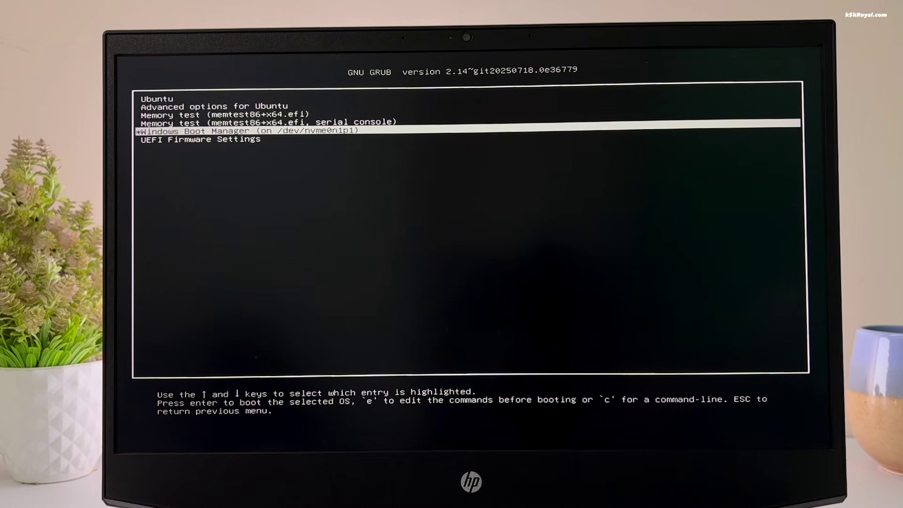
{"action": "key", "text": "Up"}
{"action": "key", "text": "Up"}
{"action": "key", "text": "Up"}
{"action": "key", "text": "Up"}
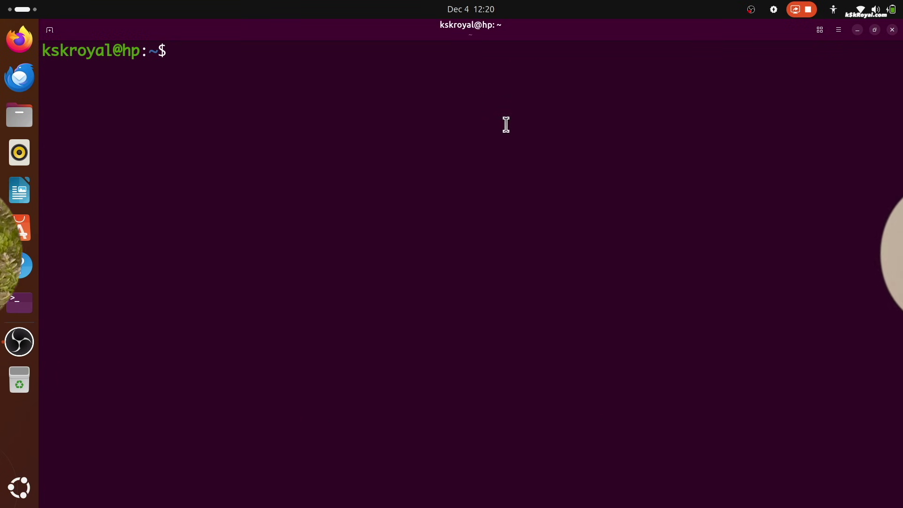
- Run df -BG / and highlight the 146G available on root
{"action": "type", "text": "df -BG"}
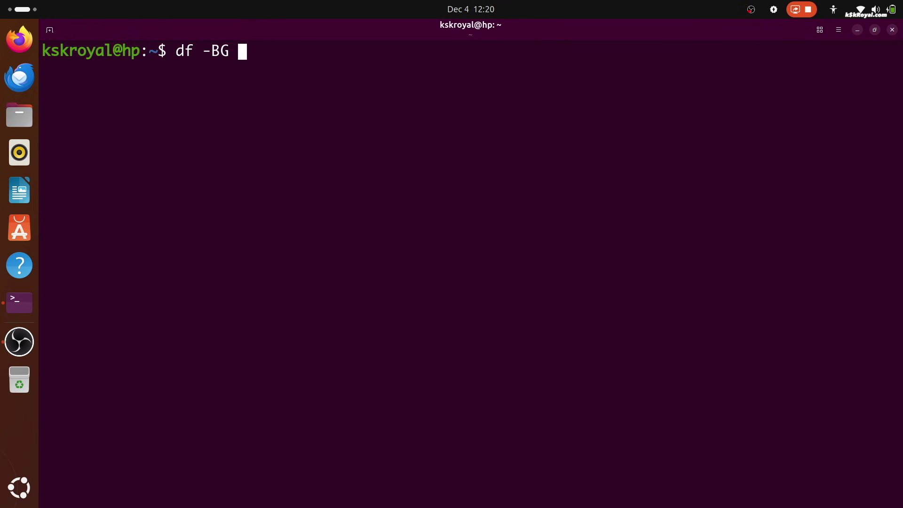
{"action": "type", "text": " /"}
{"action": "key", "text": "Return"}
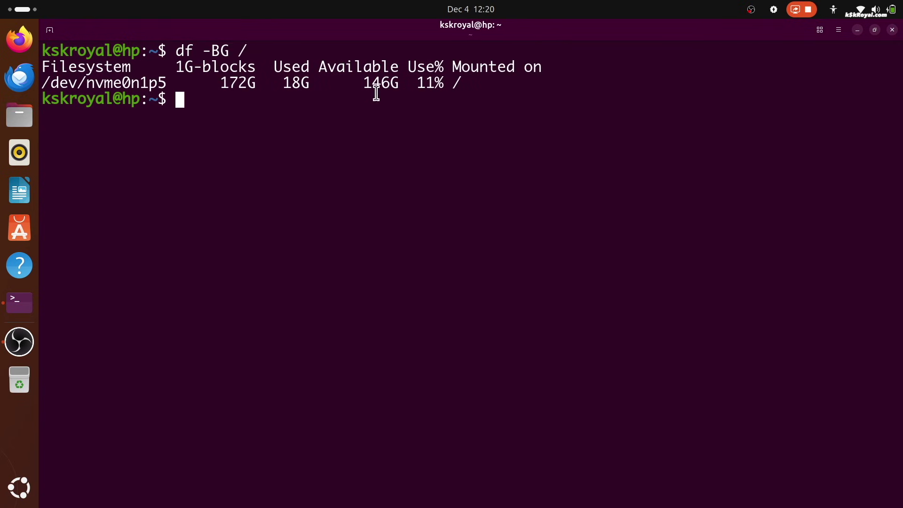
{"action": "left_click_drag", "start_coordinate": [364, 88], "coordinate": [399, 86]}
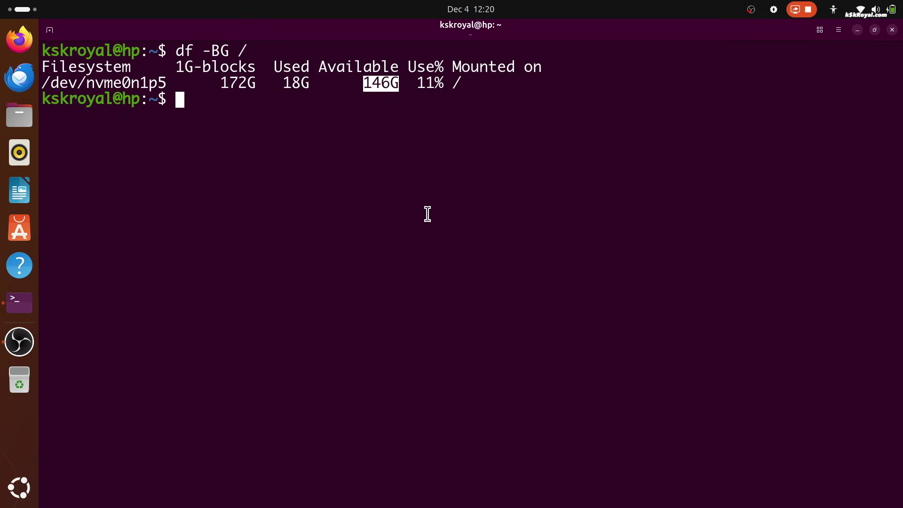
- Run sudo apt update && sudo apt upgrade and confirm the upgrade
{"action": "type", "text": "sudo apt up"}
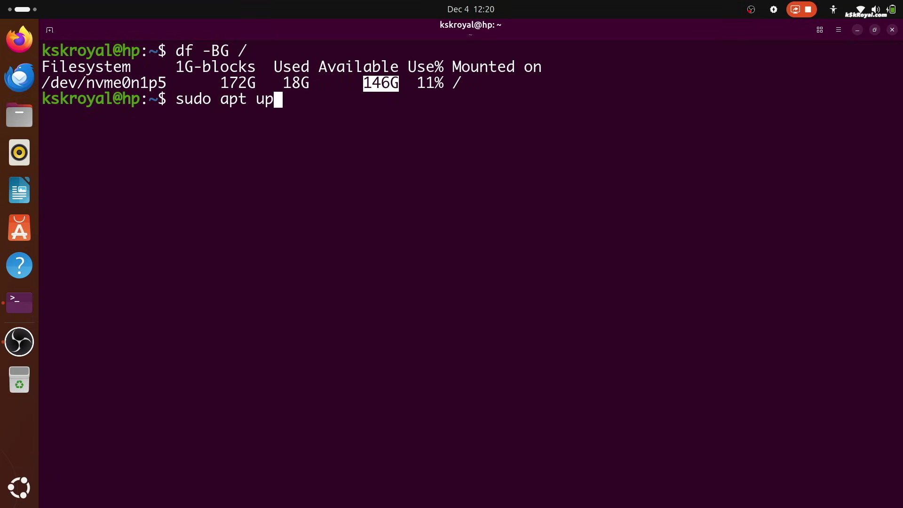
{"action": "type", "text": "date && s"}
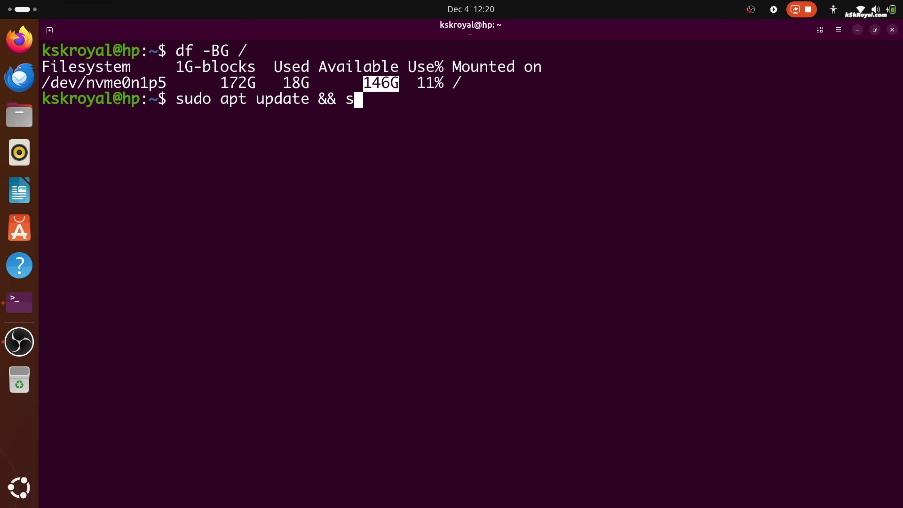
{"action": "type", "text": "udo apt upgrade"}
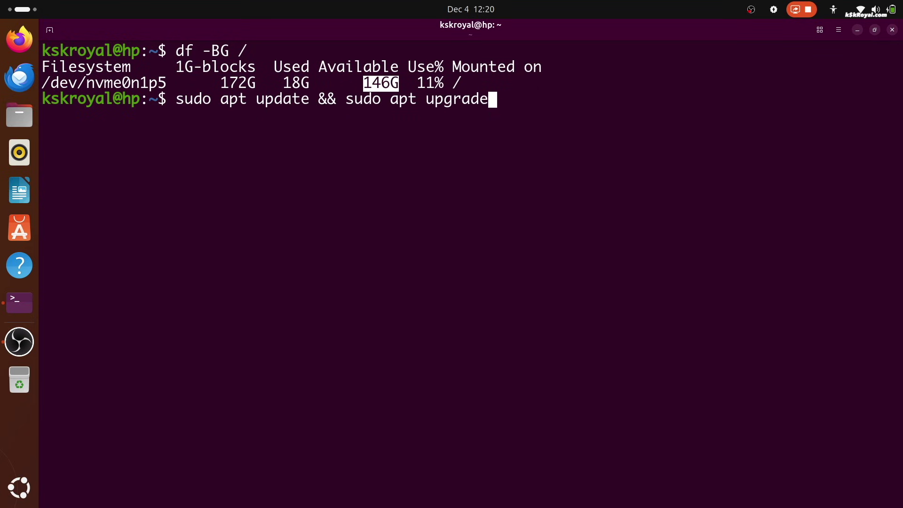
{"action": "key", "text": "Return"}
{"action": "key", "text": "Return"}
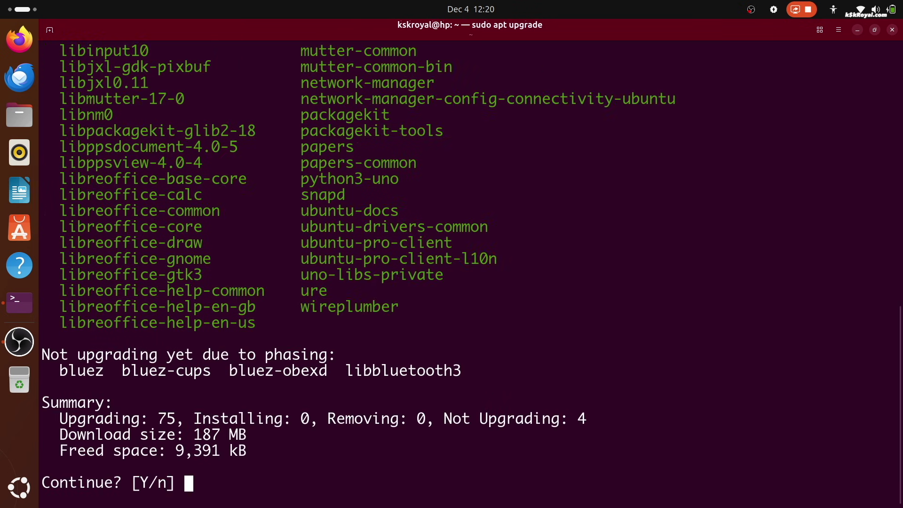
{"action": "key", "text": "Return"}
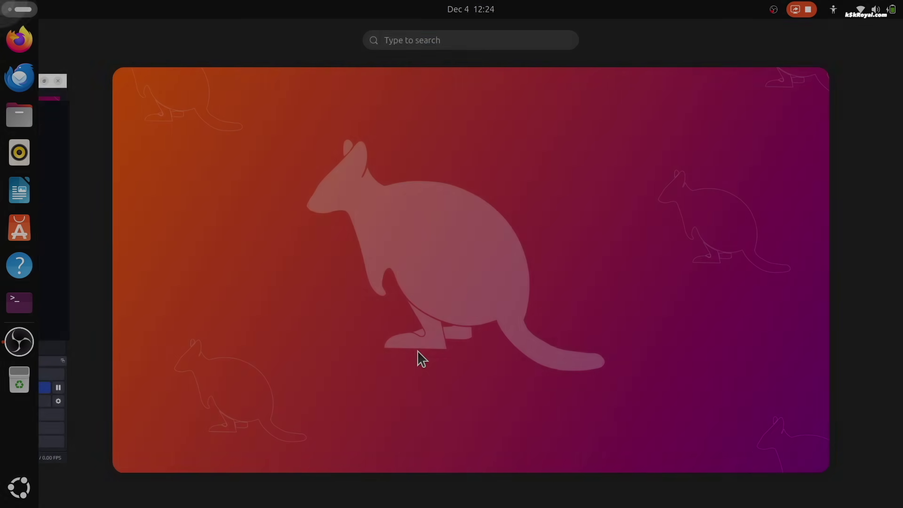
- Install Timeshift with sudo apt install timeshift, confirming with y, then launch it from Show Apps
{"action": "left_click", "coordinate": [416, 351]}
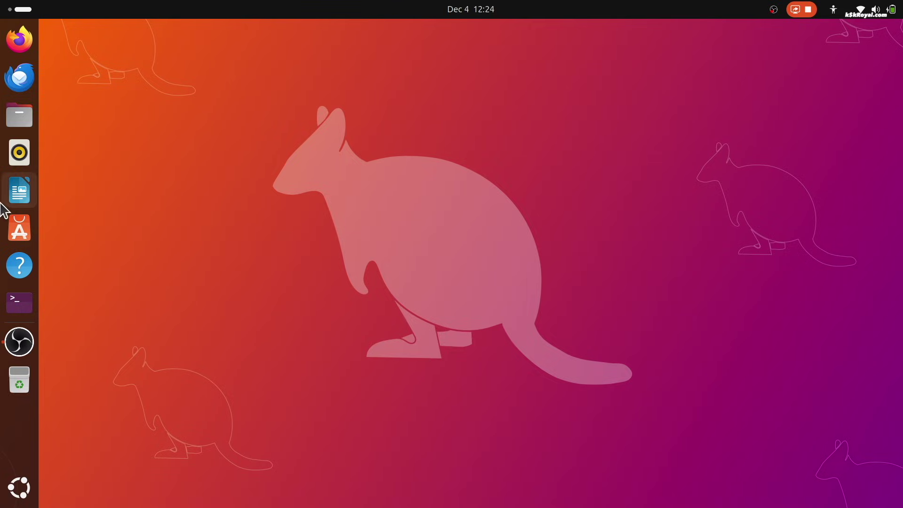
{"action": "left_click", "coordinate": [19, 303]}
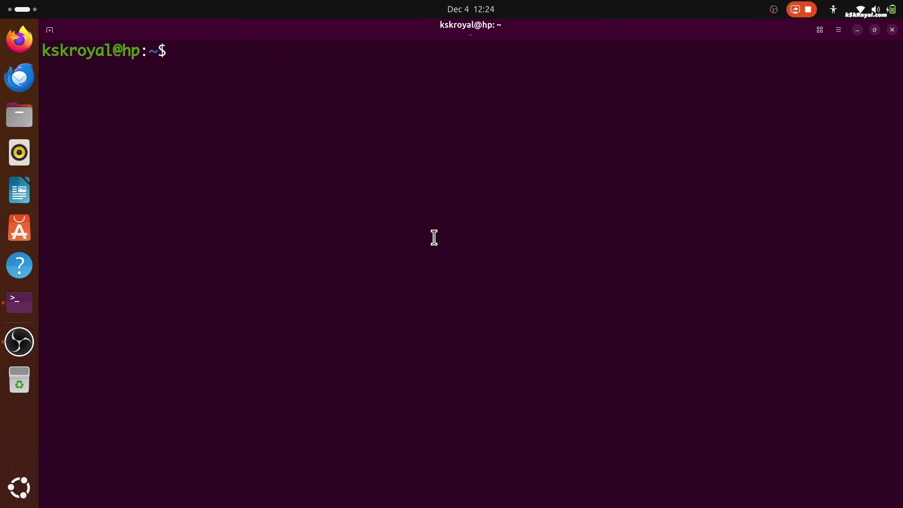
{"action": "type", "text": "sudo ap"}
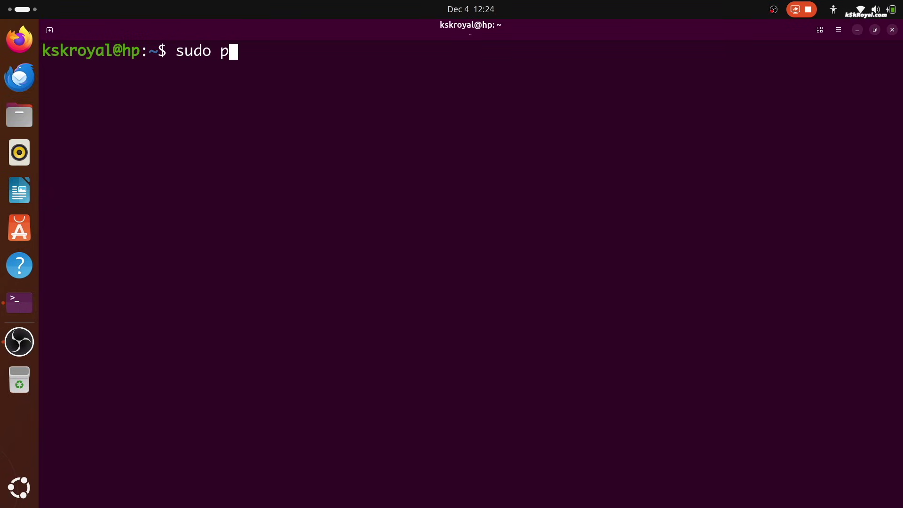
{"action": "key", "text": "BackSpace"}
{"action": "type", "text": "apt install time"}
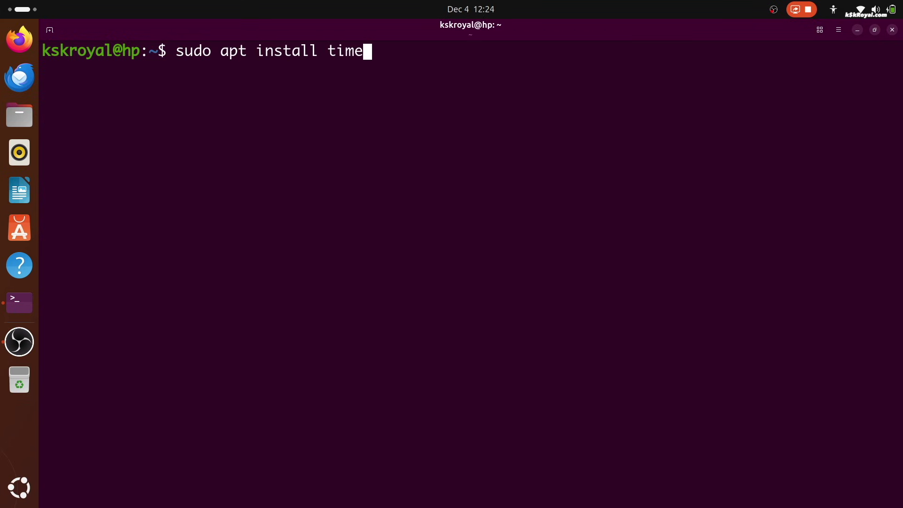
{"action": "type", "text": "shift"}
{"action": "key", "text": "Return"}
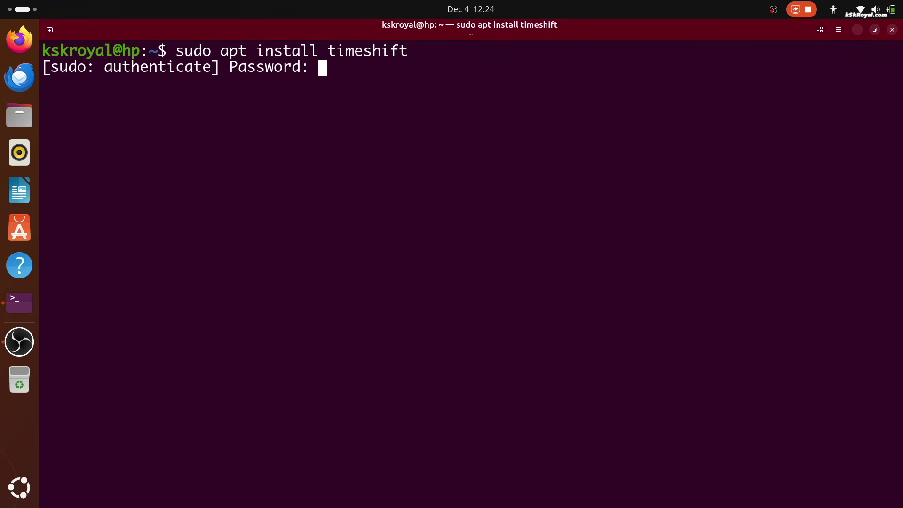
{"action": "key", "text": "Return"}
{"action": "type", "text": "y"}
{"action": "key", "text": "Return"}
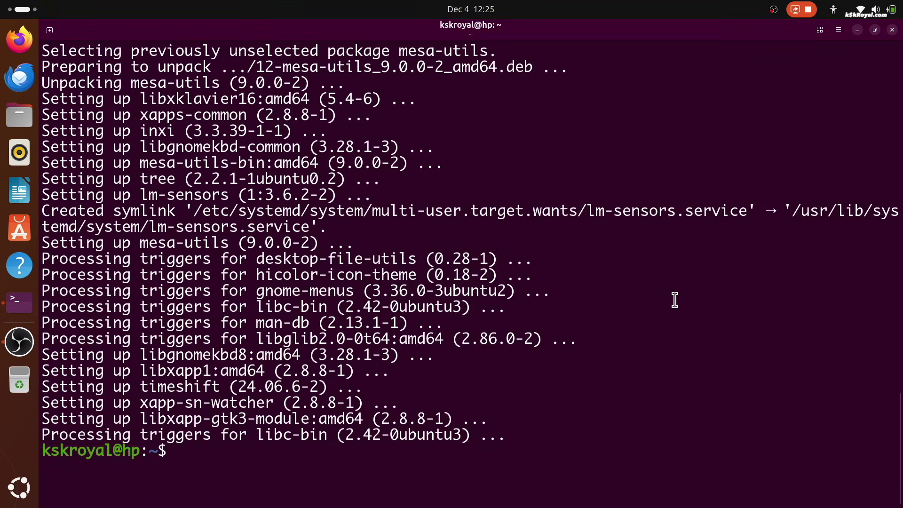
{"action": "left_click", "coordinate": [18, 488]}
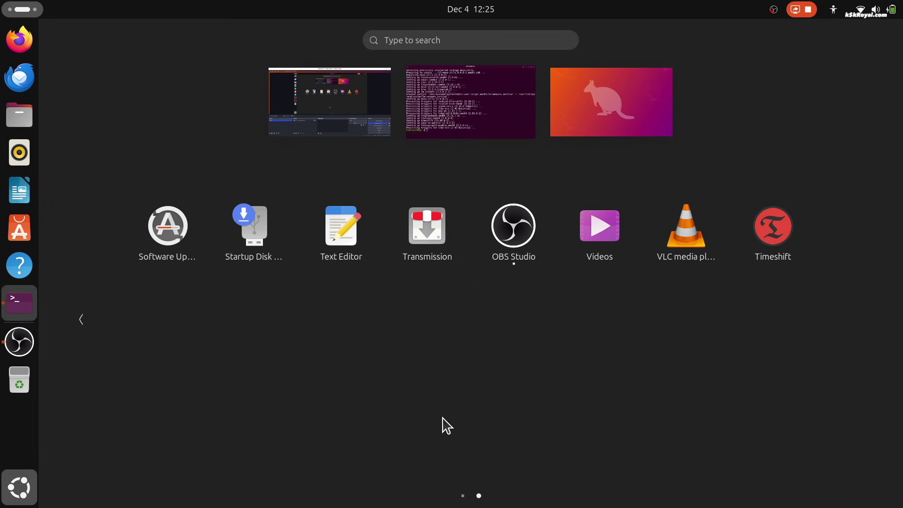
{"action": "left_click", "coordinate": [757, 255]}
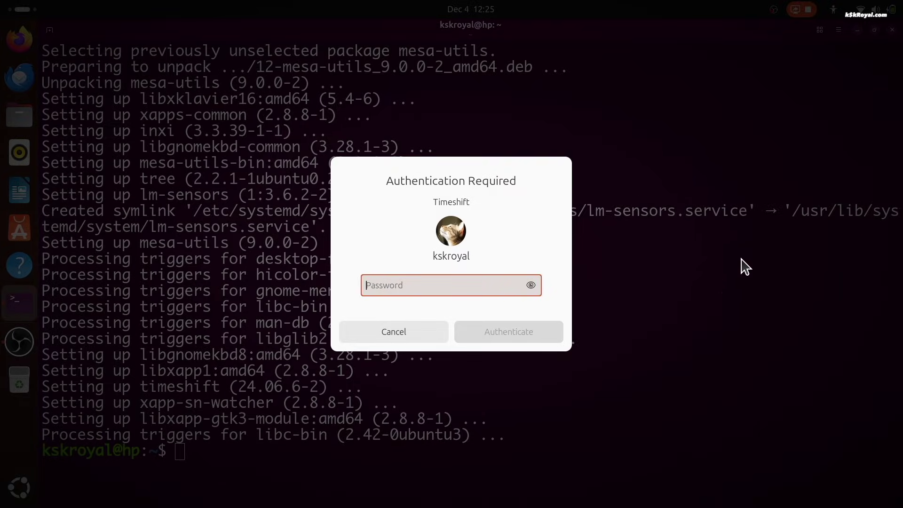
- Authenticate, then choose RSYNC snapshots on nvme0n1p5 and accept the default schedule
{"action": "type", "text": "•"}
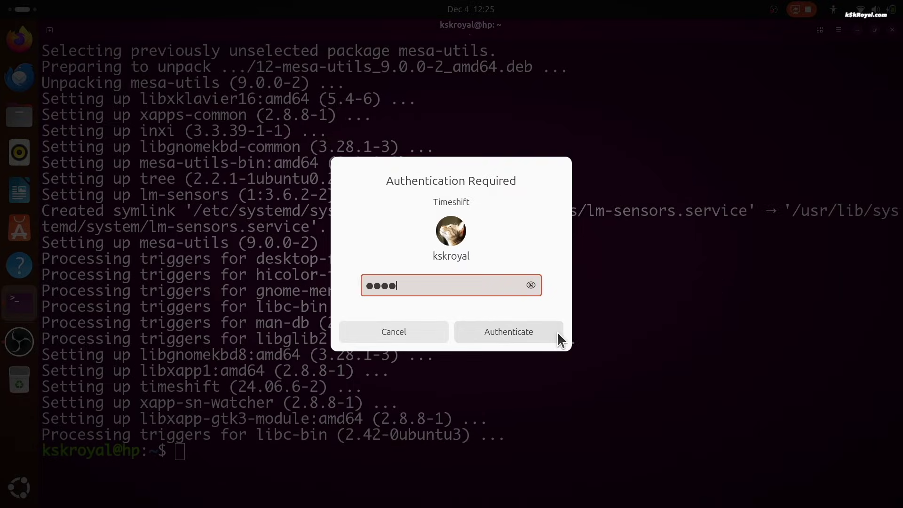
{"action": "type", "text": "•••"}
{"action": "left_click", "coordinate": [537, 334]}
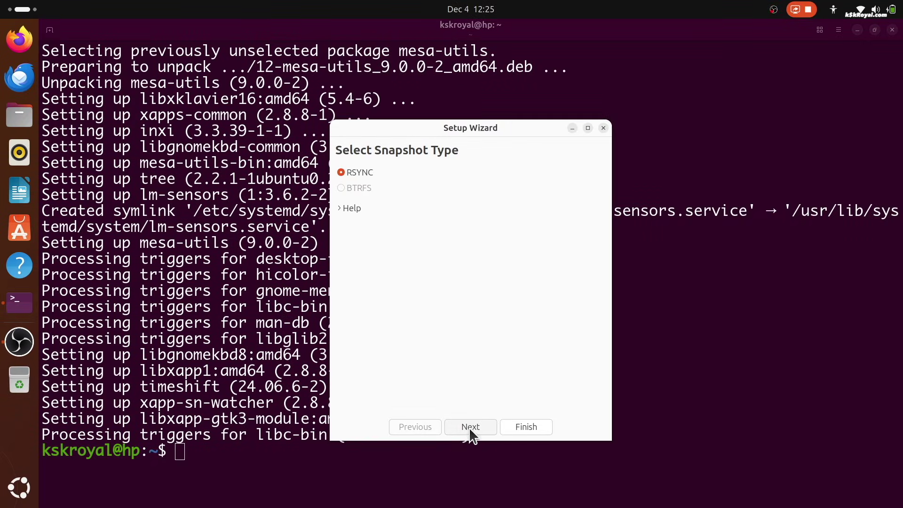
{"action": "left_click", "coordinate": [469, 427]}
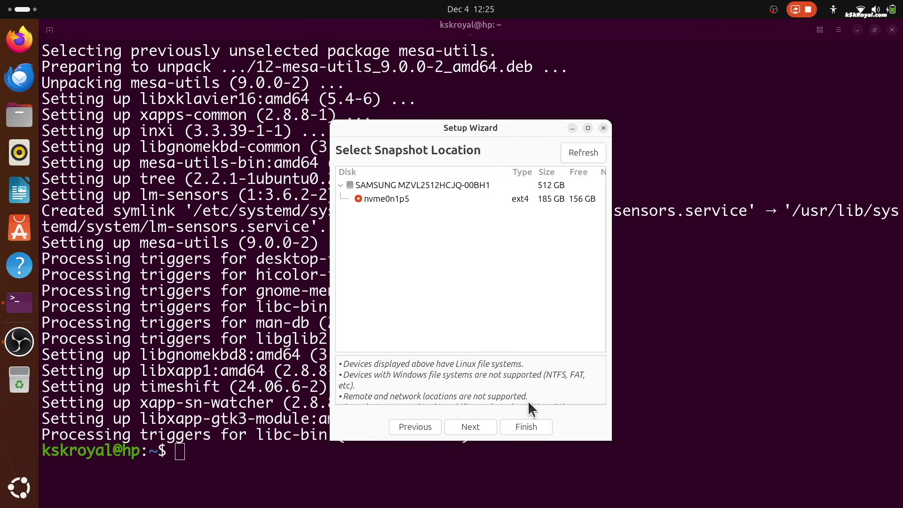
{"action": "left_click", "coordinate": [318, 191]}
{"action": "left_click", "coordinate": [518, 416]}
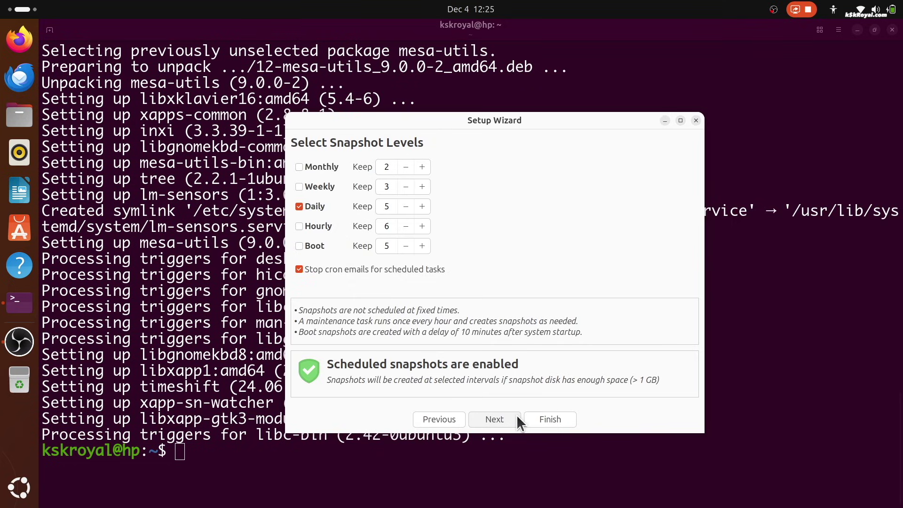
{"action": "left_click", "coordinate": [495, 418]}
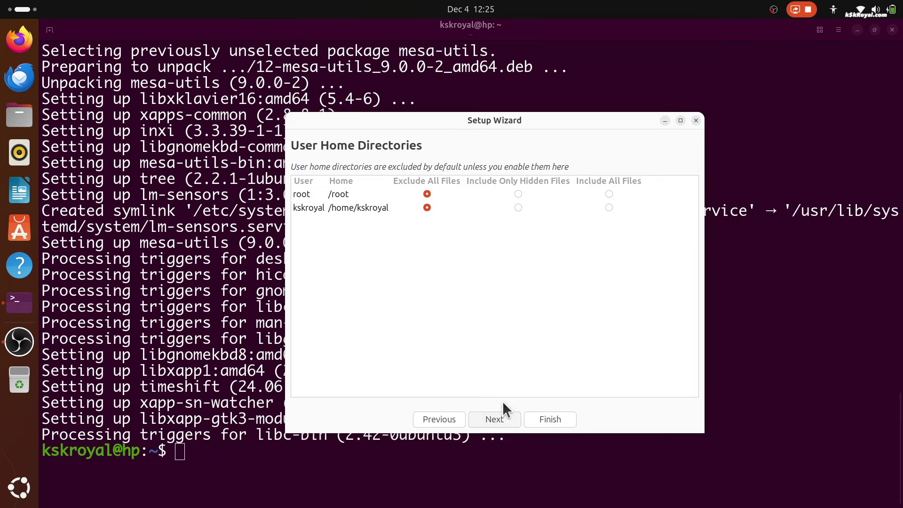
- Set both root's and the user's home directories to Include All Files
{"action": "left_click", "coordinate": [561, 197]}
{"action": "left_click", "coordinate": [608, 194]}
{"action": "left_click", "coordinate": [609, 207]}
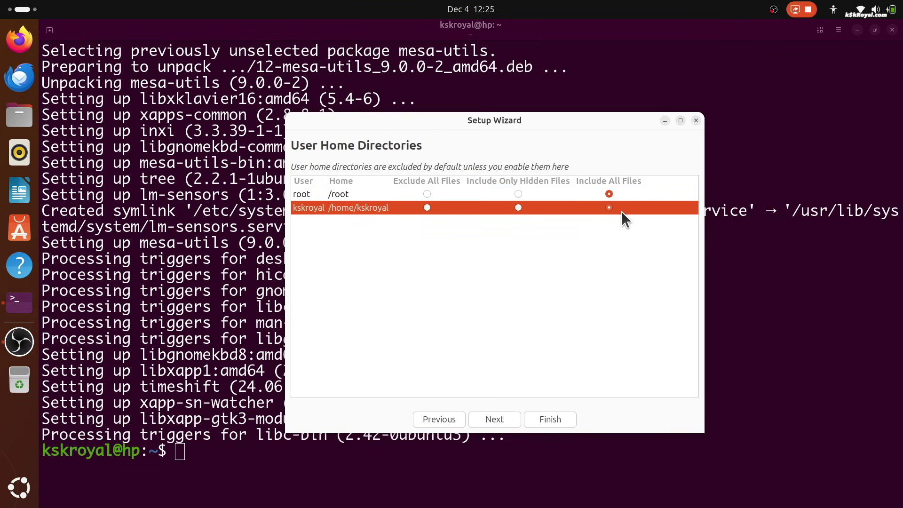
{"action": "left_click", "coordinate": [613, 194]}
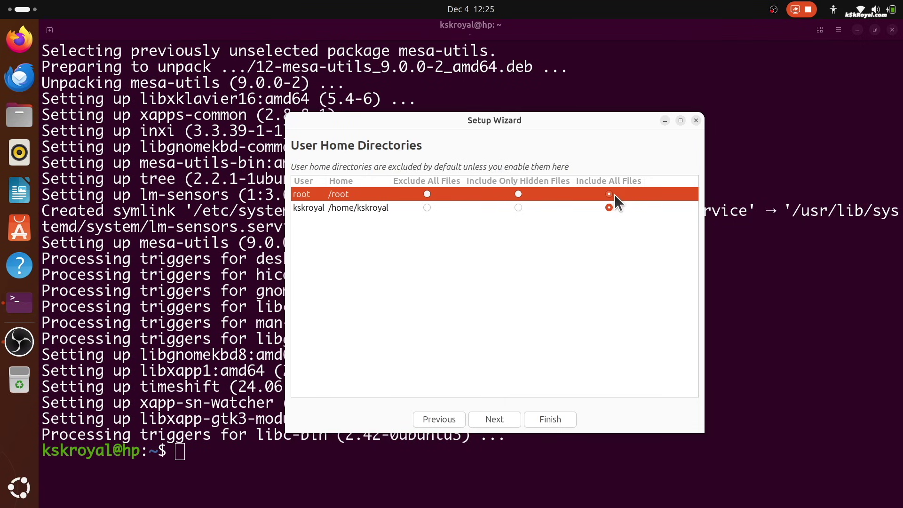
{"action": "left_click", "coordinate": [611, 205]}
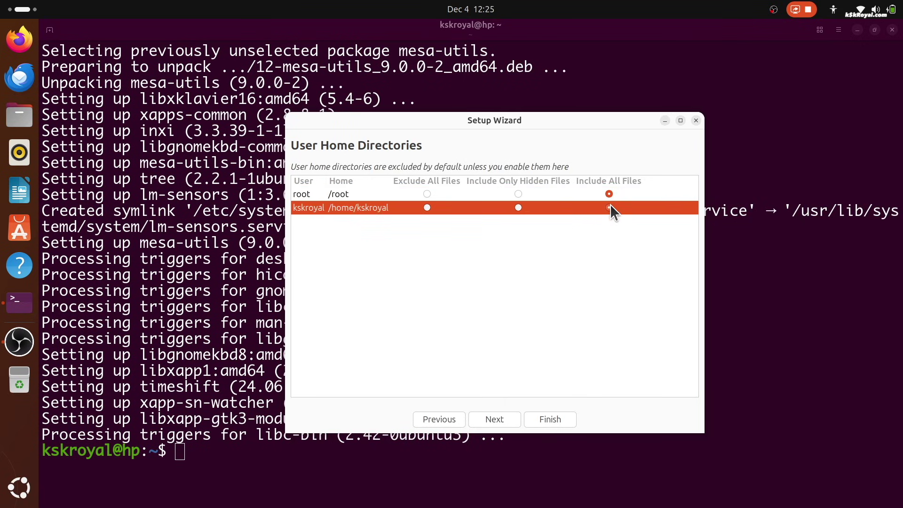
- Finish the wizard, create the first snapshot, and close Timeshift
{"action": "left_click", "coordinate": [502, 413]}
{"action": "left_click", "coordinate": [546, 417]}
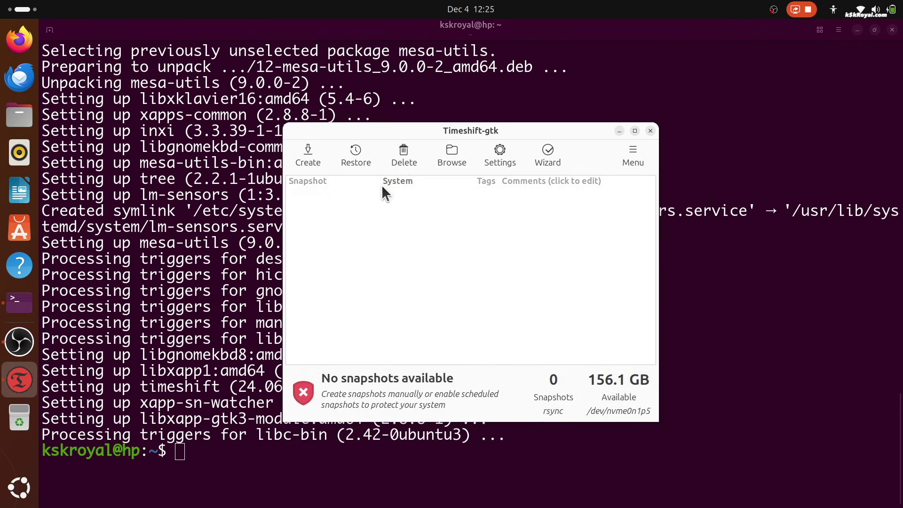
{"action": "left_click", "coordinate": [318, 165]}
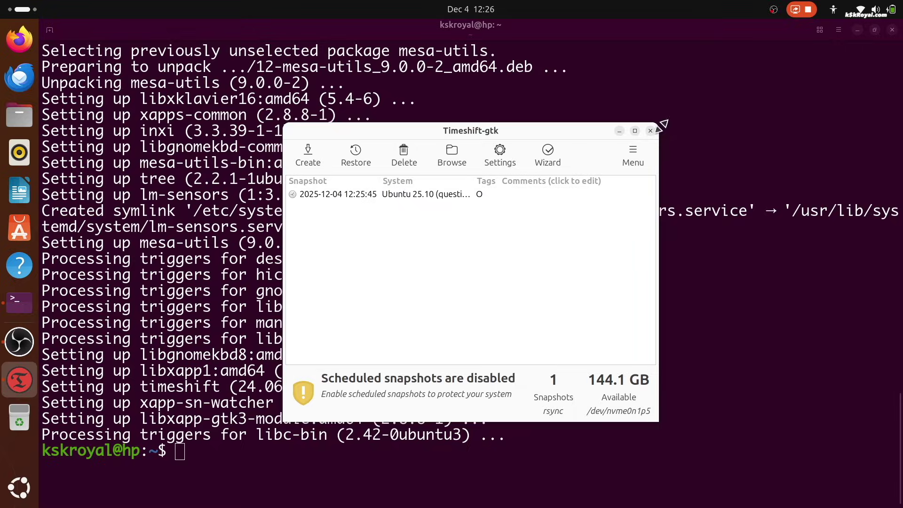
{"action": "left_click", "coordinate": [650, 131]}
- Install gcc, make, cmake, curl, perl, wget, git and sassc via apt, then clear the terminal
{"action": "type", "text": "clear"}
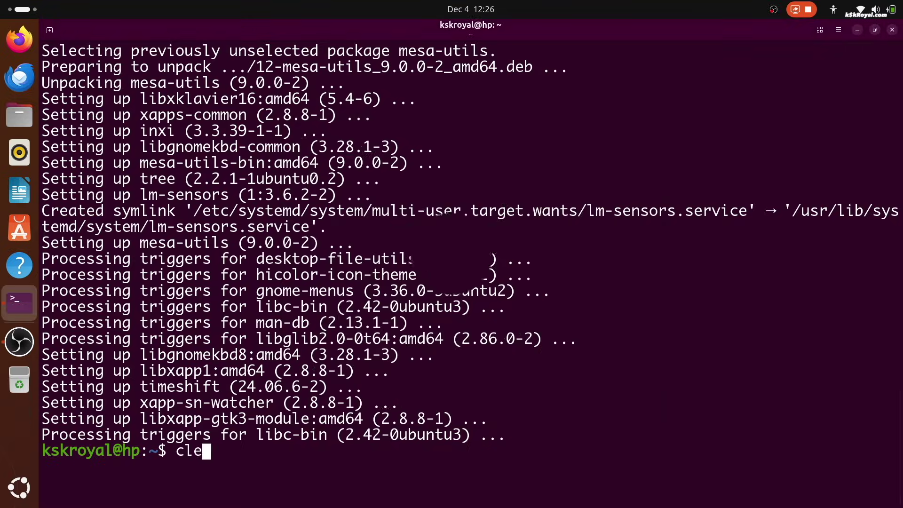
{"action": "key", "text": "Return"}
{"action": "type", "text": "sudo apt in"}
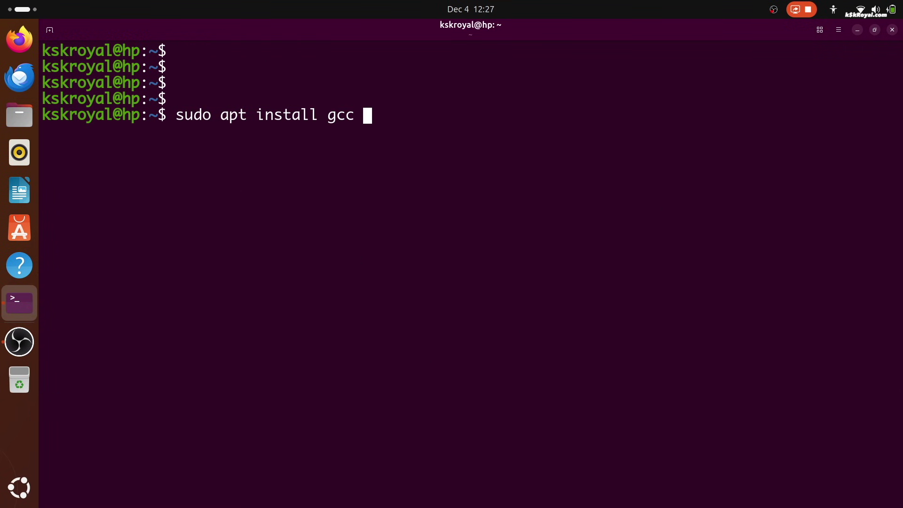
{"action": "type", "text": "make cm"}
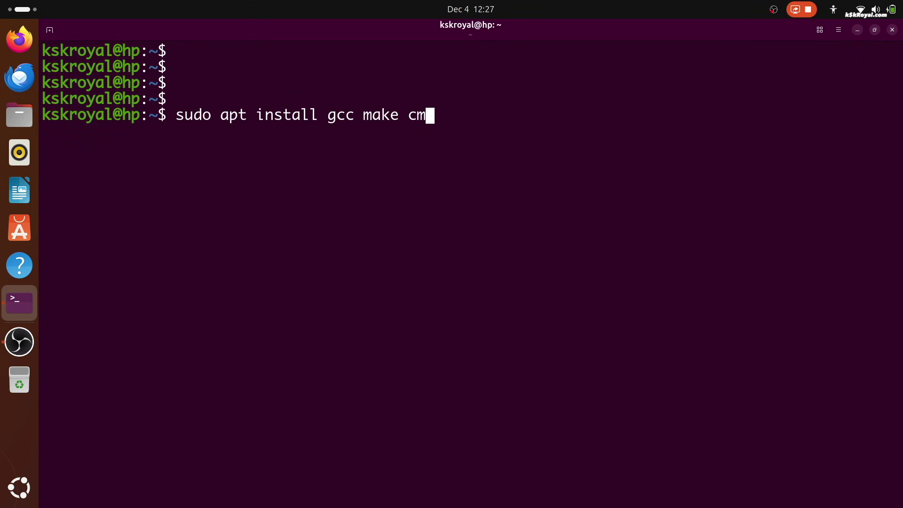
{"action": "type", "text": "ake curl perl cu"}
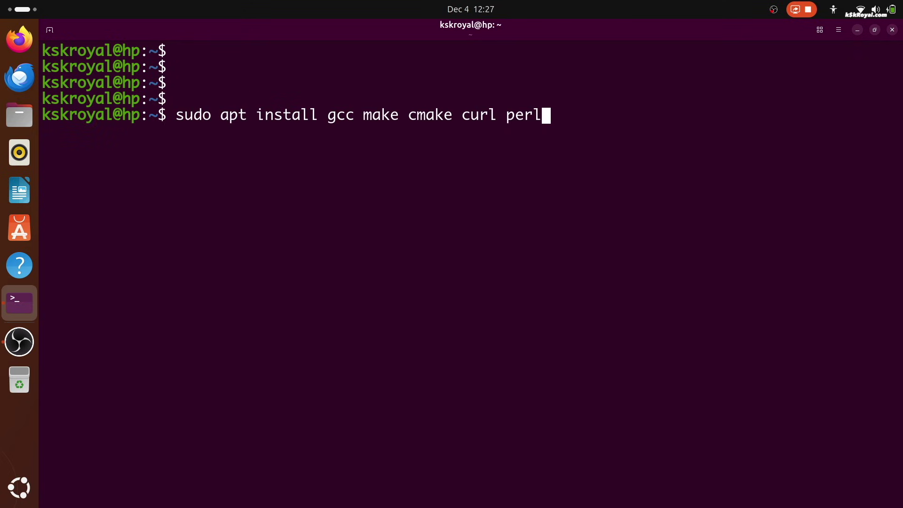
{"action": "key", "text": "BackSpace"}
{"action": "key", "text": "BackSpace"}
{"action": "type", "text": "wget git sas"}
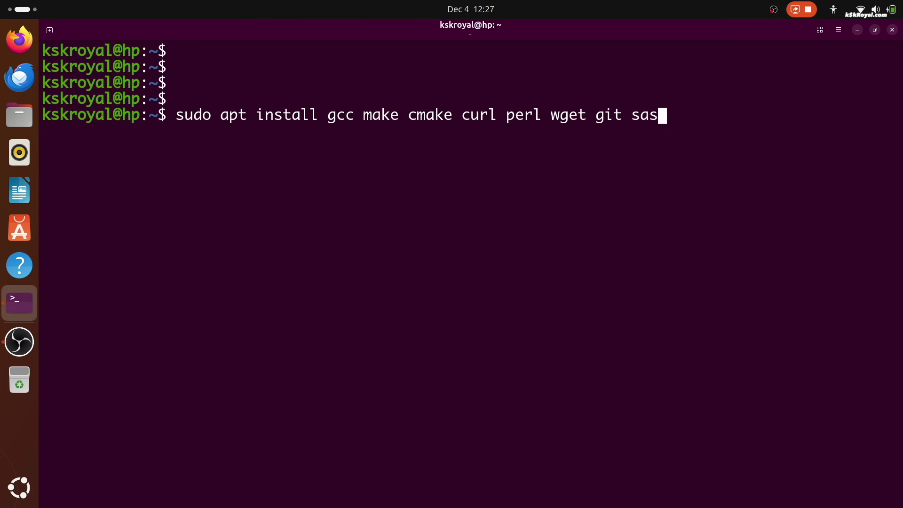
{"action": "type", "text": "sc"}
{"action": "key", "text": "Return"}
{"action": "type", "text": "y"}
{"action": "key", "text": "Return"}
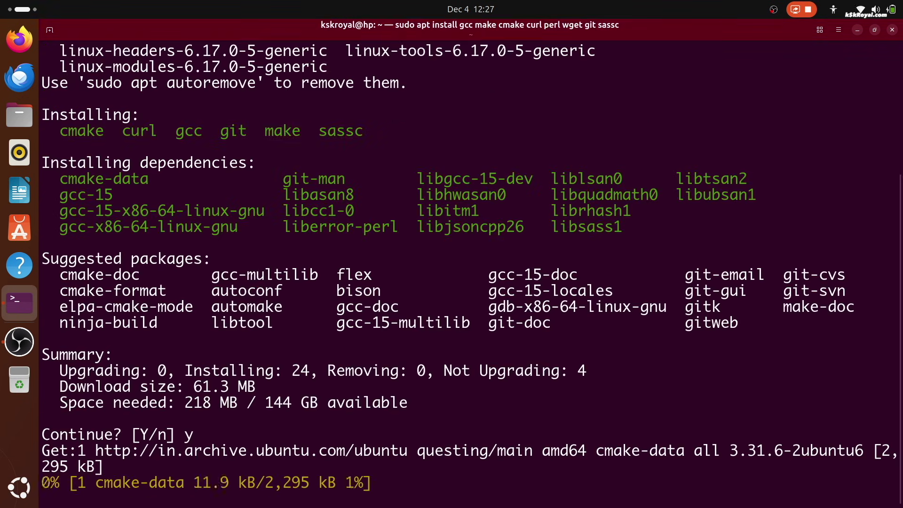
{"action": "key", "text": "ctrl+l"}
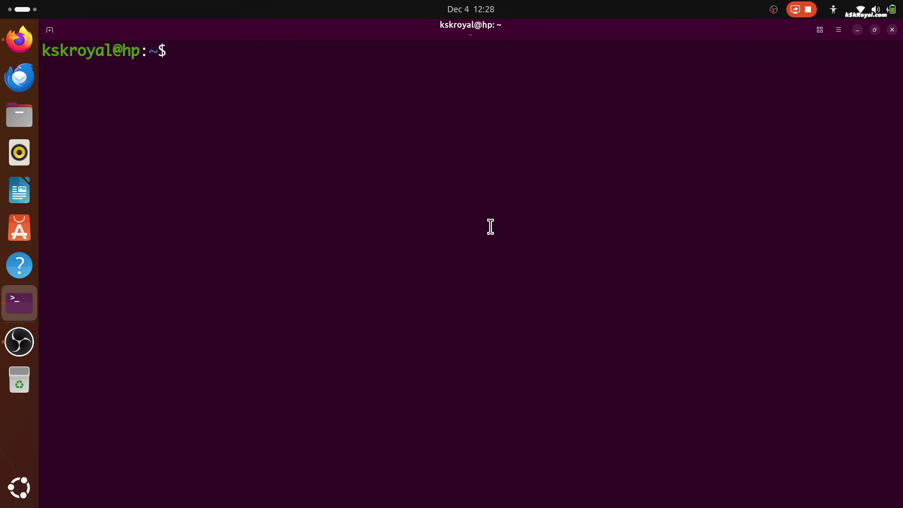
{"action": "key", "text": "alt+Tab"}
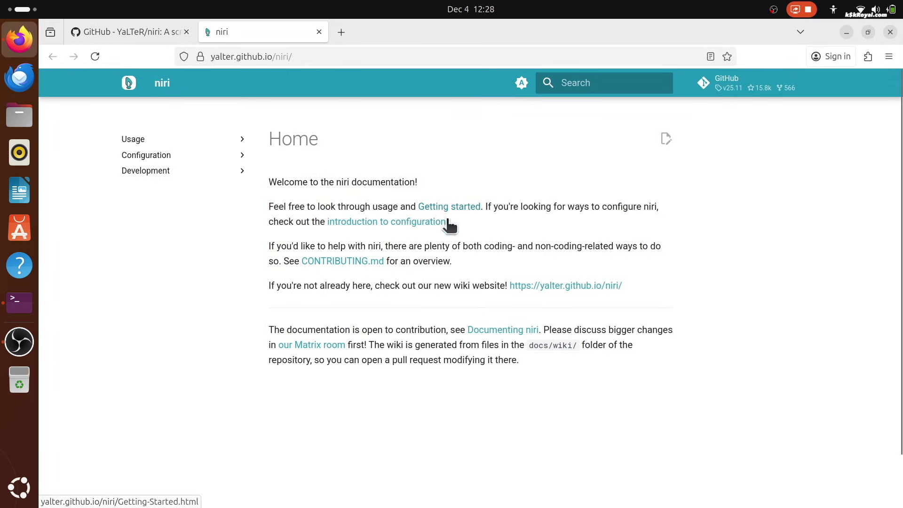
- Zoom the niri docs to 130% and open the Getting started page
{"action": "key", "text": "ctrl+plus"}
{"action": "key", "text": "ctrl+plus"}
{"action": "key", "text": "ctrl+plus"}
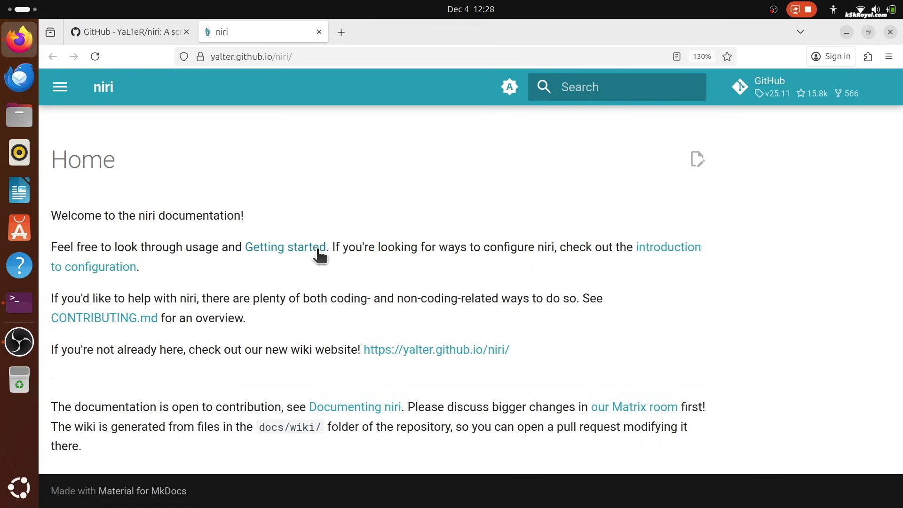
{"action": "left_click", "coordinate": [320, 257]}
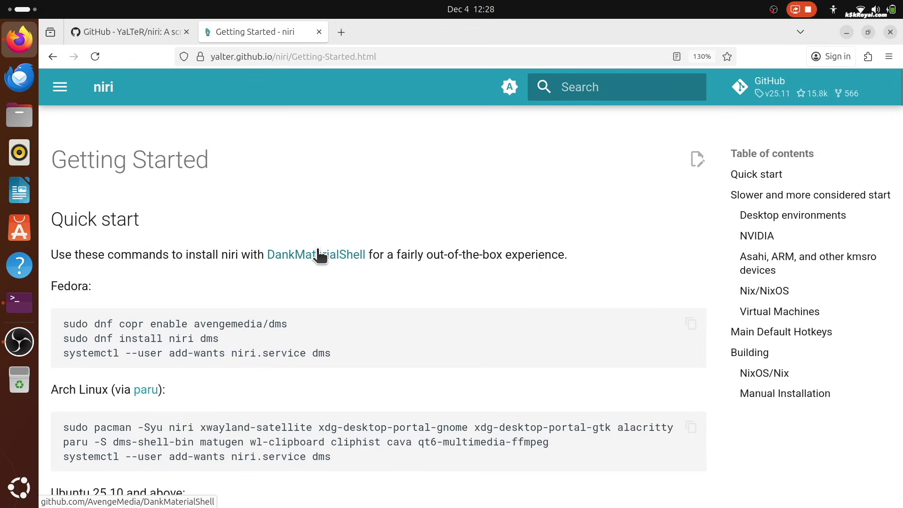
{"action": "triple_click", "coordinate": [120, 167]}
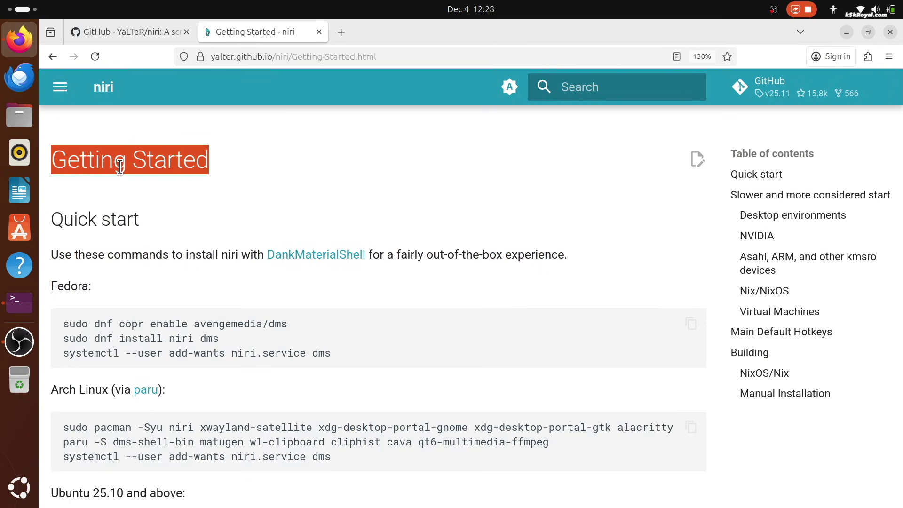
{"action": "scroll", "coordinate": [119, 167], "scroll_direction": "down", "scroll_amount": 10}
- Browse to the Outputs page via the navigation drawer, then return to Getting Started
{"action": "left_click", "coordinate": [60, 87]}
{"action": "scroll", "coordinate": [146, 248], "scroll_direction": "down", "scroll_amount": 15}
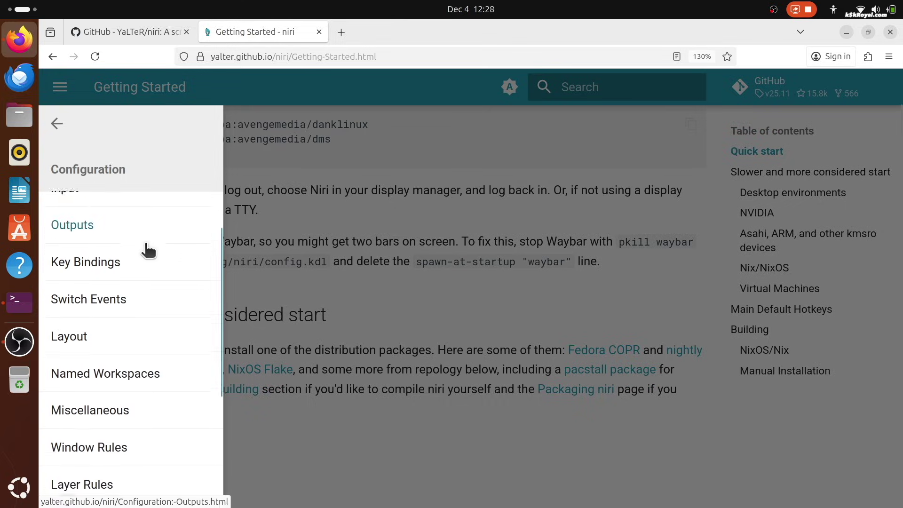
{"action": "scroll", "coordinate": [145, 249], "scroll_direction": "down", "scroll_amount": 5}
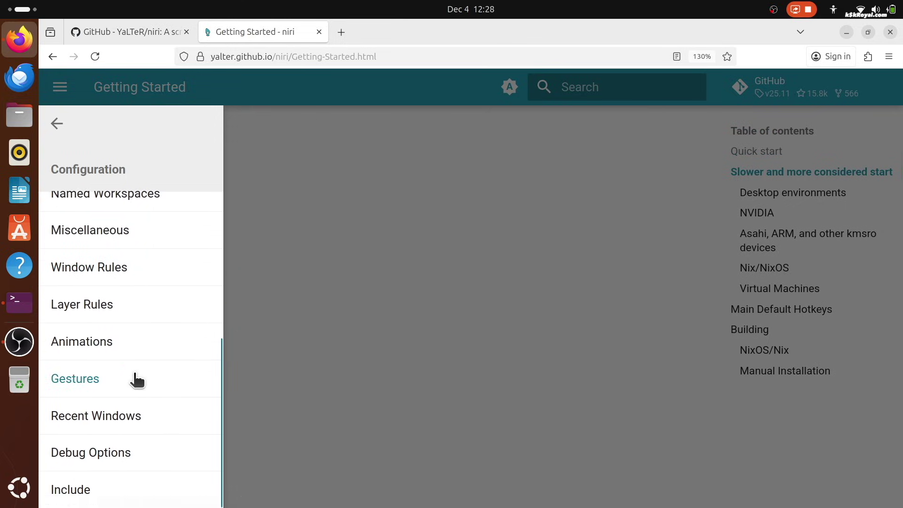
{"action": "scroll", "coordinate": [109, 324], "scroll_direction": "up", "scroll_amount": 6}
{"action": "left_click", "coordinate": [100, 288]}
{"action": "scroll", "coordinate": [379, 317], "scroll_direction": "down", "scroll_amount": 5}
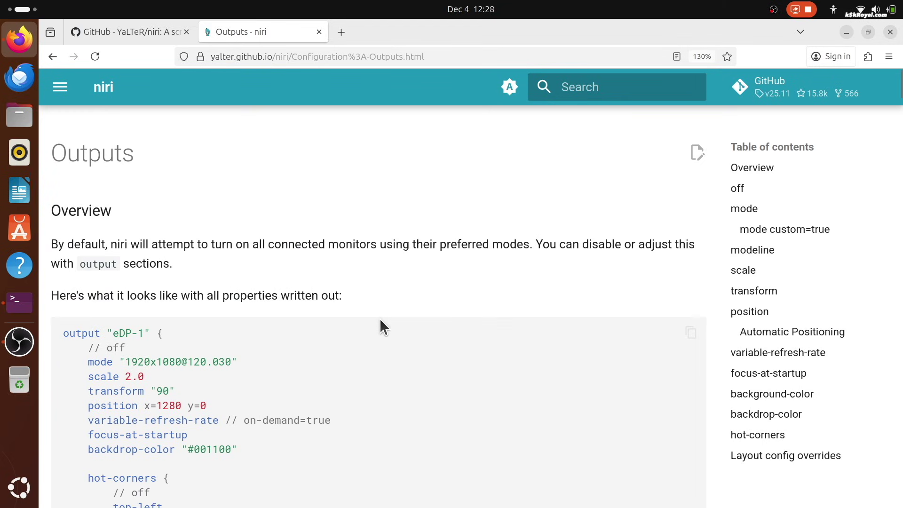
{"action": "scroll", "coordinate": [379, 318], "scroll_direction": "down", "scroll_amount": 4}
{"action": "scroll", "coordinate": [381, 327], "scroll_direction": "up", "scroll_amount": 9}
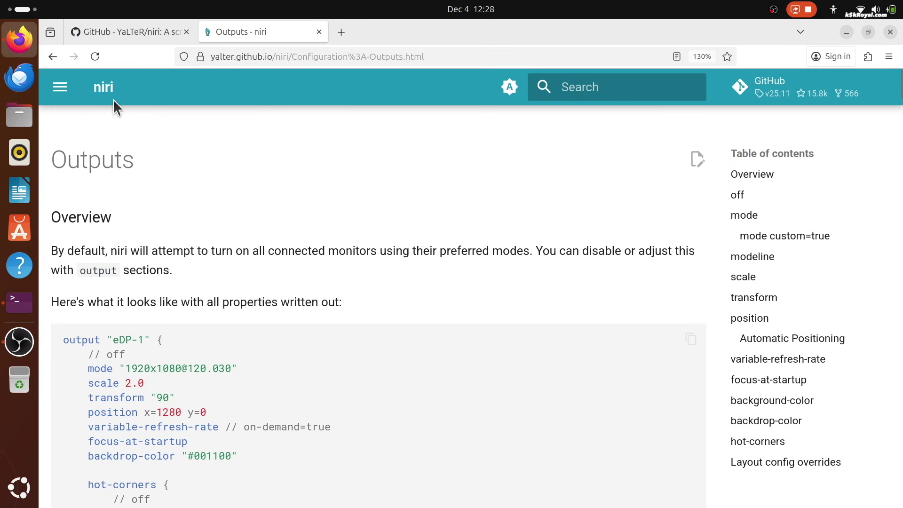
{"action": "left_click", "coordinate": [60, 87]}
{"action": "left_click", "coordinate": [105, 212]}
{"action": "left_click", "coordinate": [89, 217]}
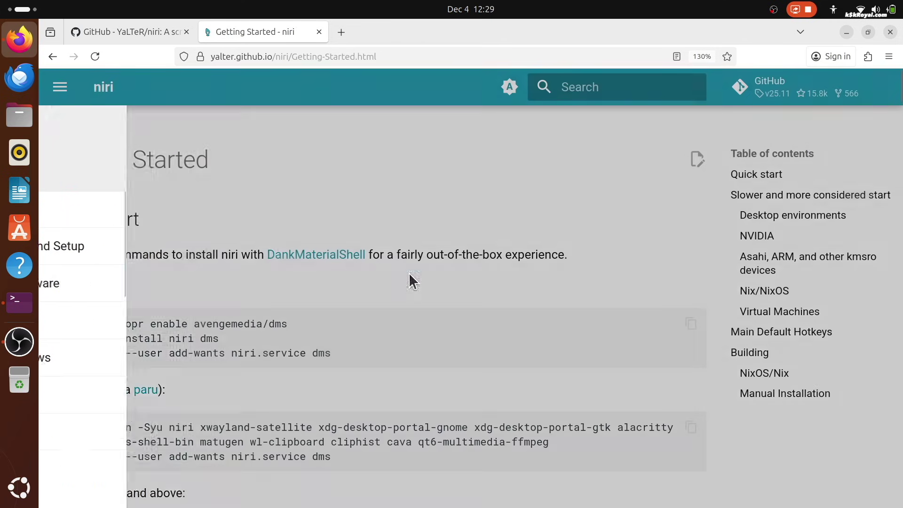
- Copy the Ubuntu 25.10 danklinux repository command and switch to the terminal
{"action": "triple_click", "coordinate": [113, 162]}
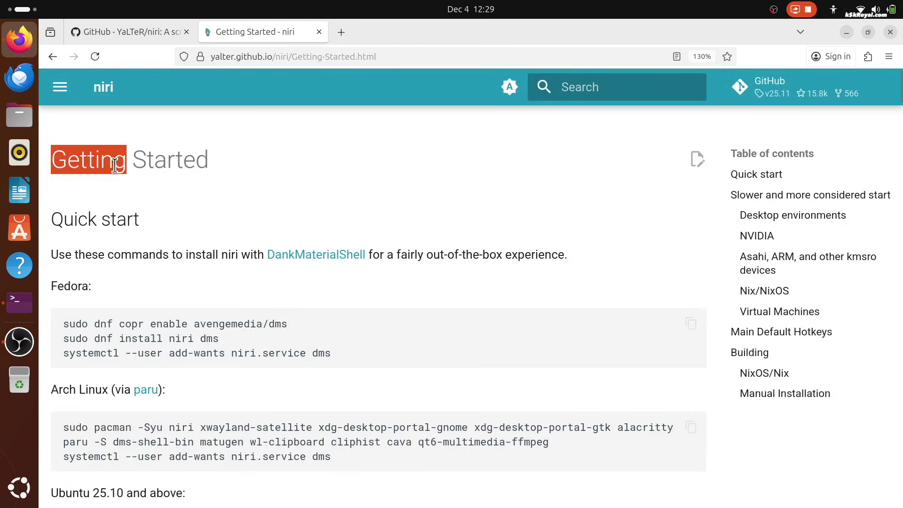
{"action": "triple_click", "coordinate": [177, 252]}
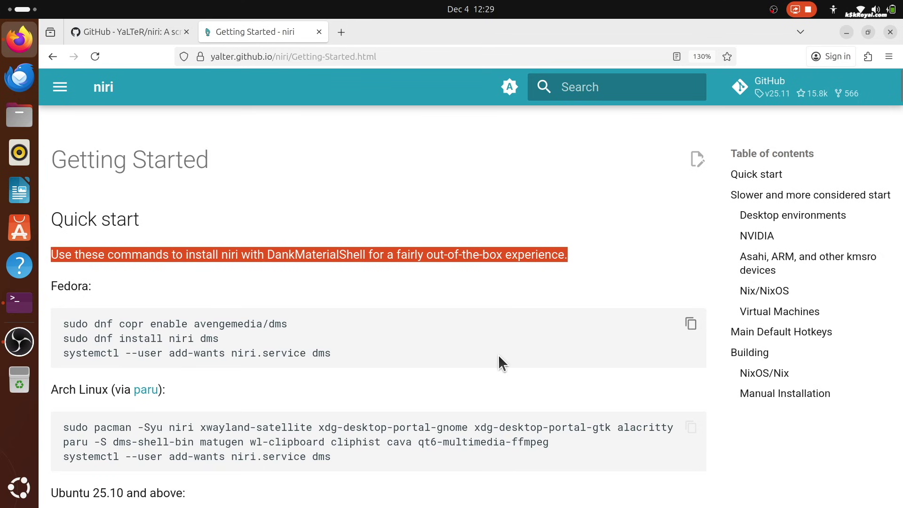
{"action": "scroll", "coordinate": [498, 353], "scroll_direction": "down", "scroll_amount": 5}
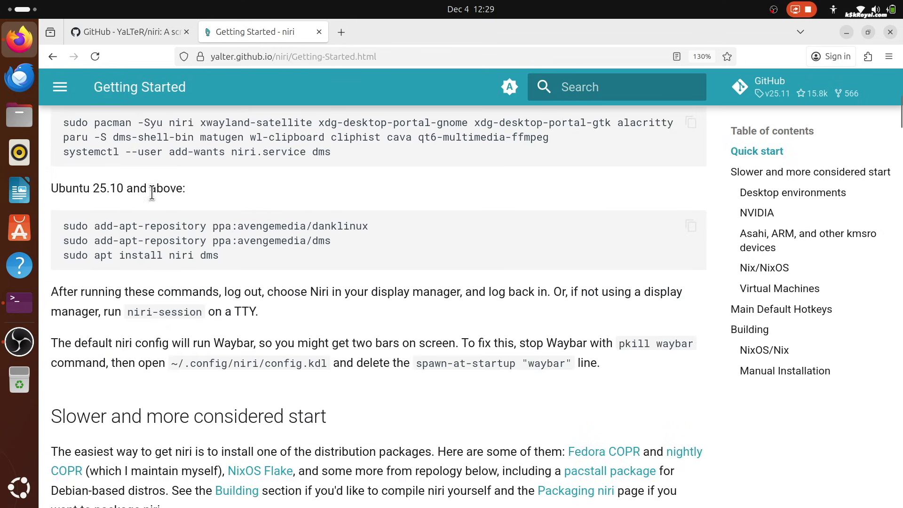
{"action": "triple_click", "coordinate": [151, 193]}
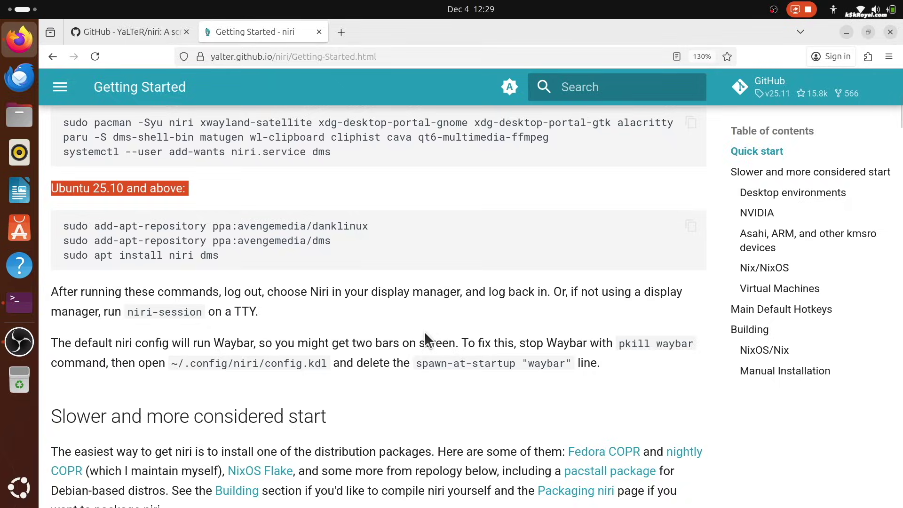
{"action": "scroll", "coordinate": [424, 331], "scroll_direction": "up", "scroll_amount": 2}
{"action": "triple_click", "coordinate": [426, 281]}
{"action": "left_click", "coordinate": [438, 291]}
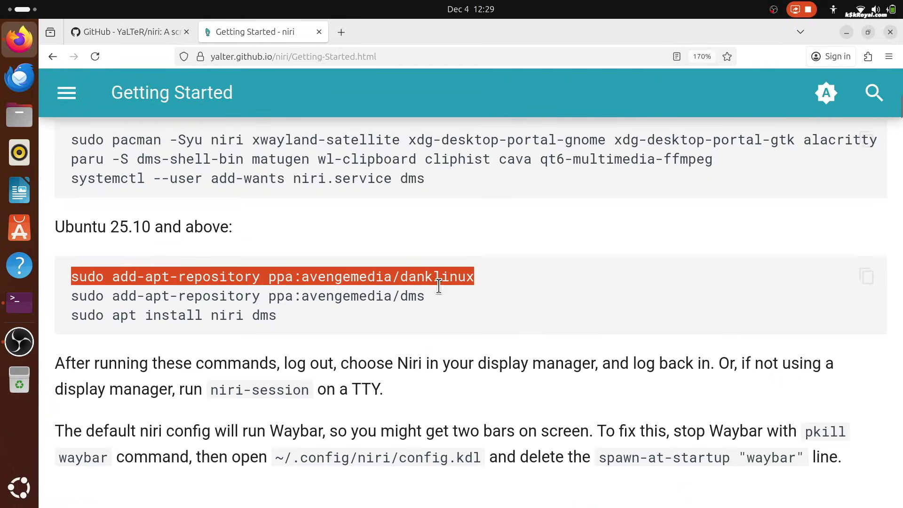
{"action": "left_click", "coordinate": [19, 303]}
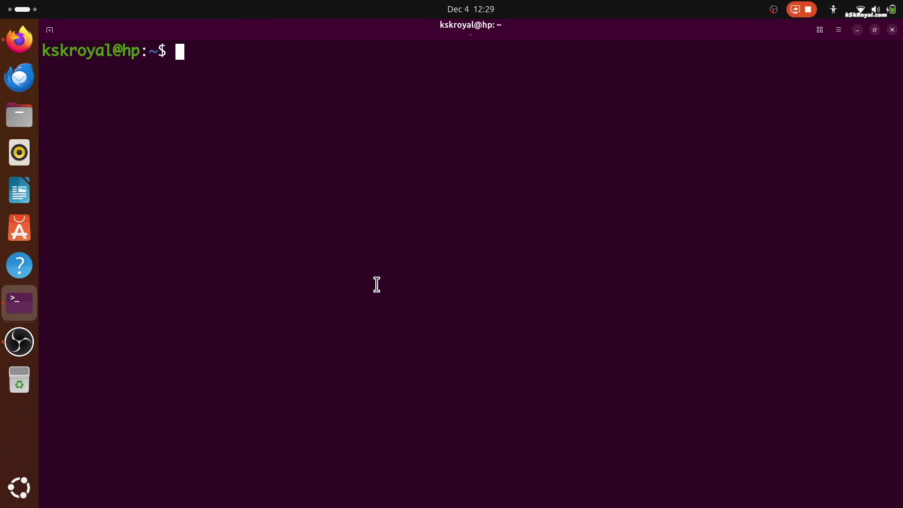
- Paste and run the danklinux add-apt-repository command, confirming with Enter
{"action": "key", "text": "ctrl+shift+v"}
{"action": "key", "text": "Return"}
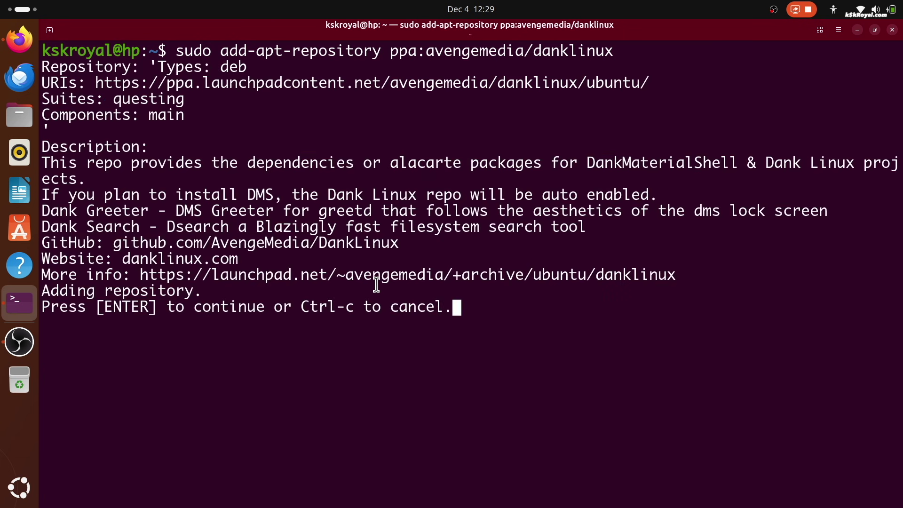
{"action": "key", "text": "Return"}
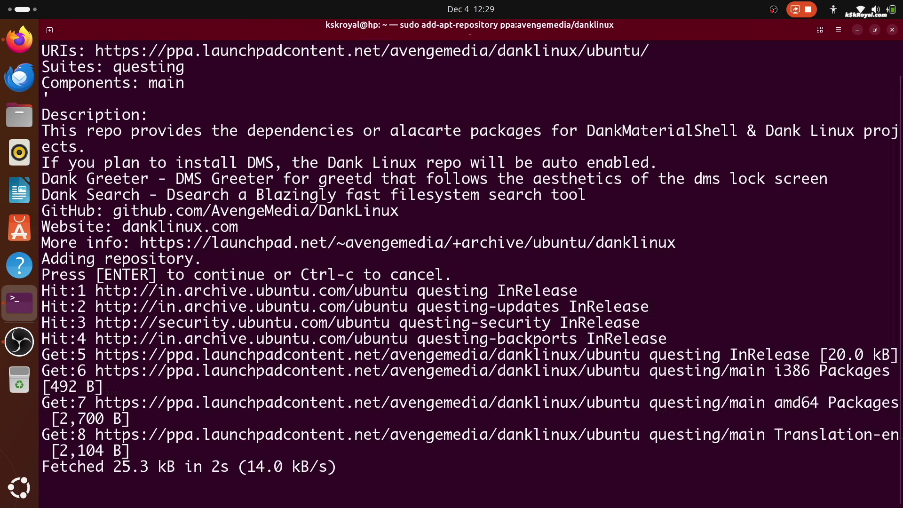
- Copy the dms repository command from Firefox, run and confirm it, then clear the screen
{"action": "key", "text": "alt+Tab"}
{"action": "triple_click", "coordinate": [278, 298]}
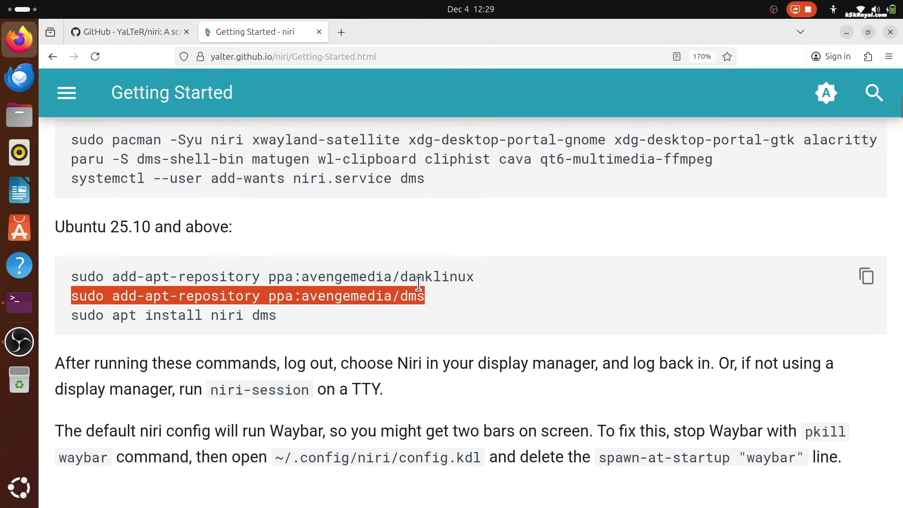
{"action": "right_click", "coordinate": [419, 298]}
{"action": "left_click", "coordinate": [441, 312]}
{"action": "key", "text": "alt+Tab"}
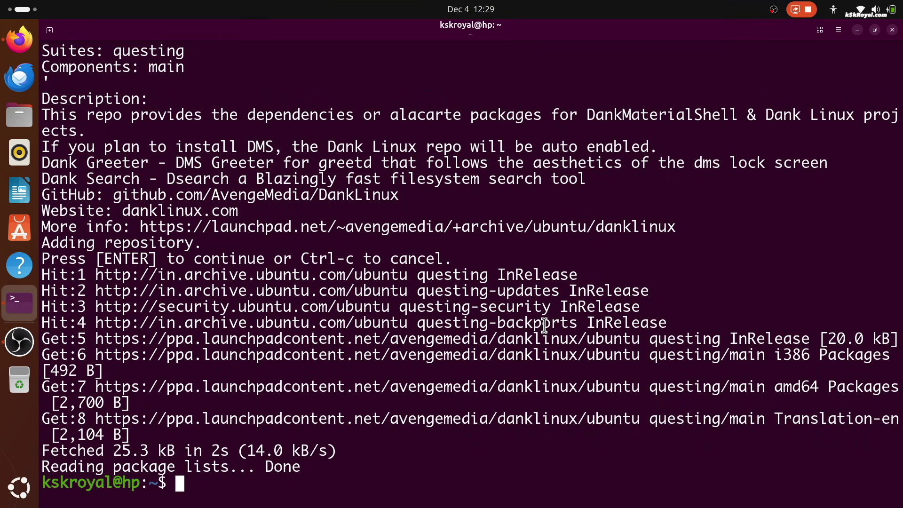
{"action": "key", "text": "ctrl+shift+v"}
{"action": "key", "text": "Return"}
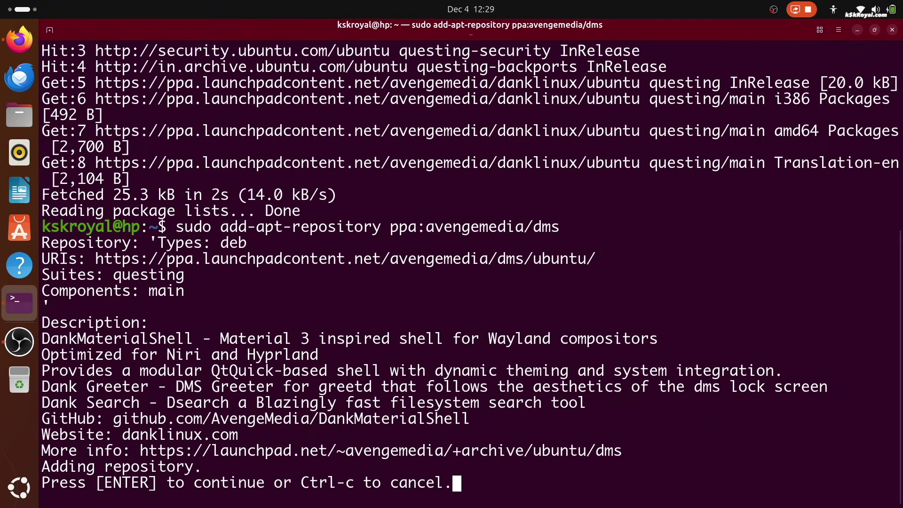
{"action": "key", "text": "Return"}
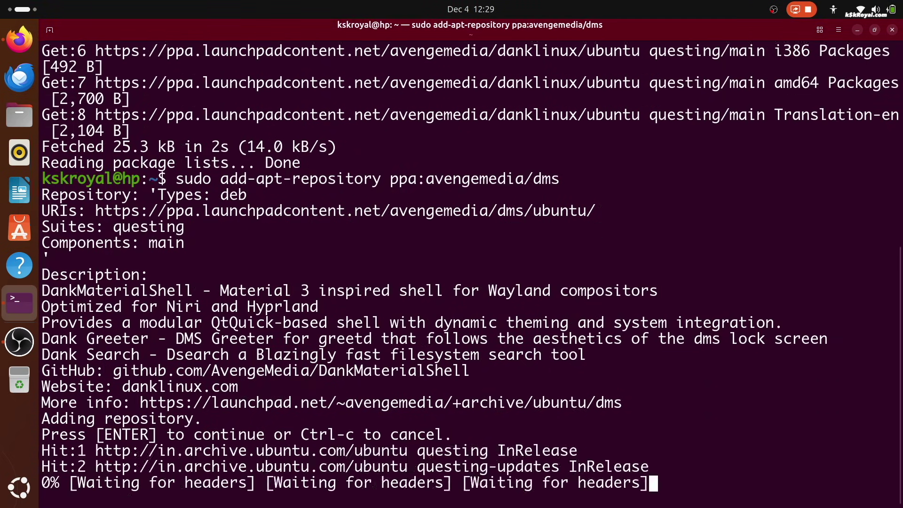
{"action": "key", "text": "ctrl+l"}
- Copy 'sudo apt install niri dms' from the docs and paste it at the prompt
{"action": "key", "text": "alt+Tab"}
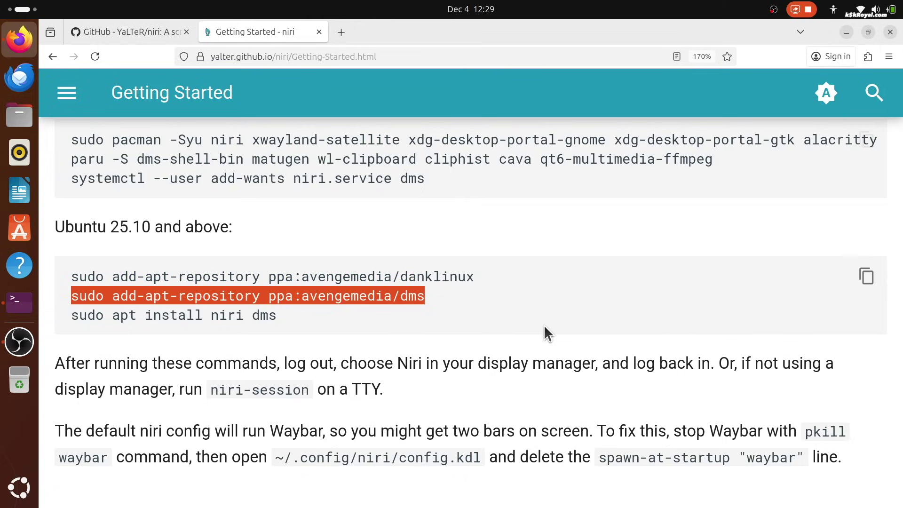
{"action": "triple_click", "coordinate": [275, 314]}
{"action": "right_click", "coordinate": [276, 312]}
{"action": "left_click", "coordinate": [286, 319]}
{"action": "key", "text": "alt+Tab"}
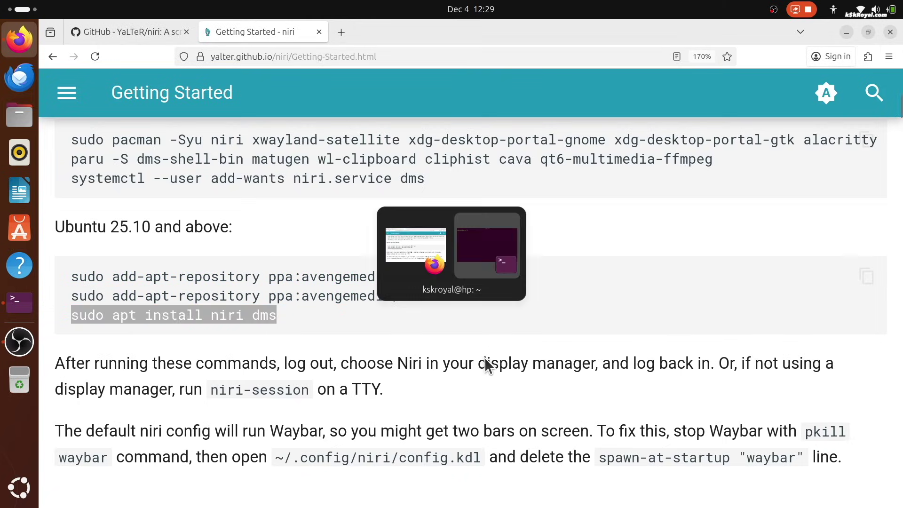
{"action": "key", "text": "ctrl+shift+v"}
- Run the niri and dms install and confirm with y
{"action": "key", "text": "End"}
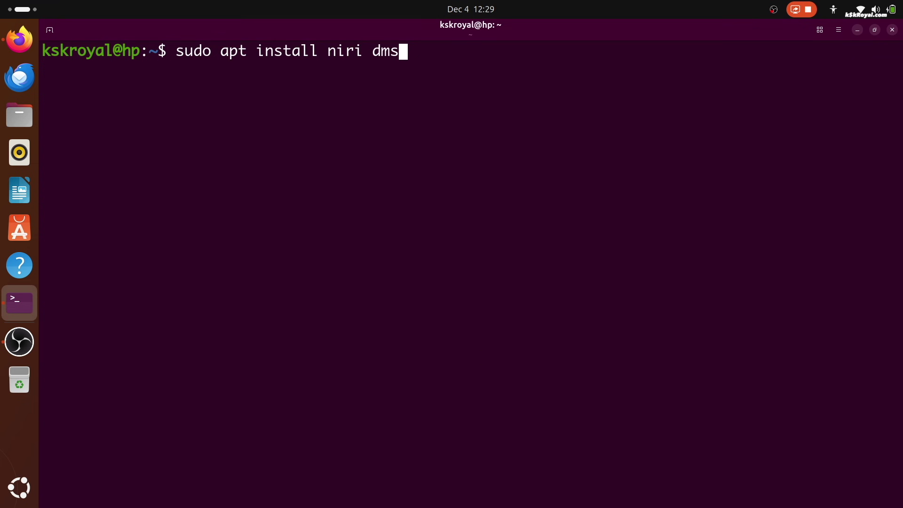
{"action": "key", "text": "Return"}
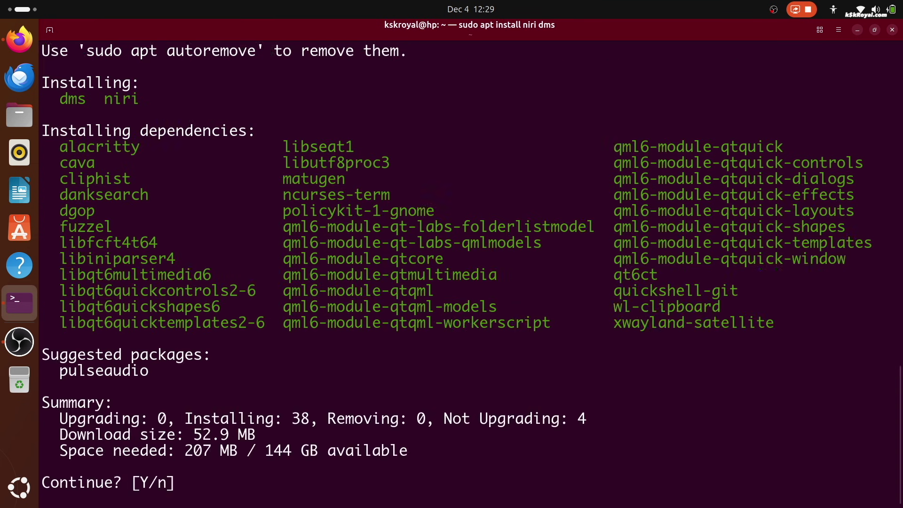
{"action": "type", "text": "y"}
{"action": "key", "text": "Return"}
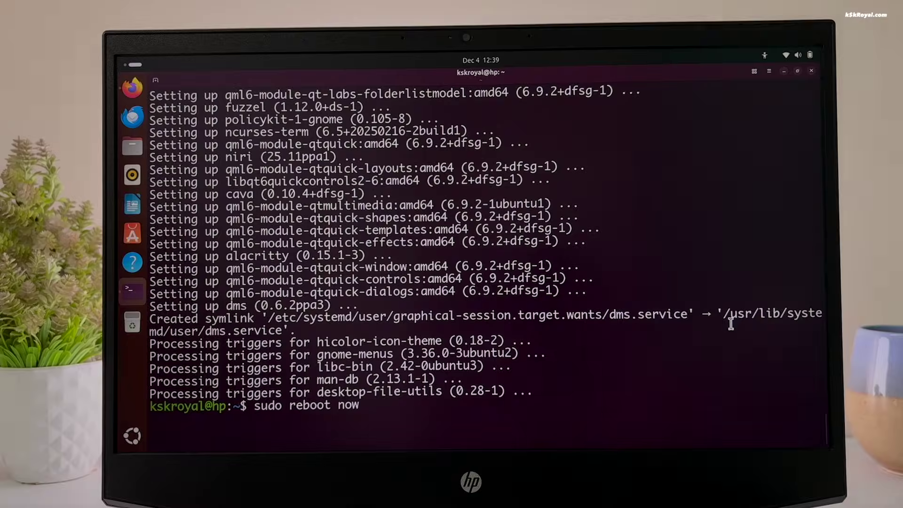
- Reboot the laptop and boot Ubuntu from the GRUB menu
{"action": "key", "text": "Return"}
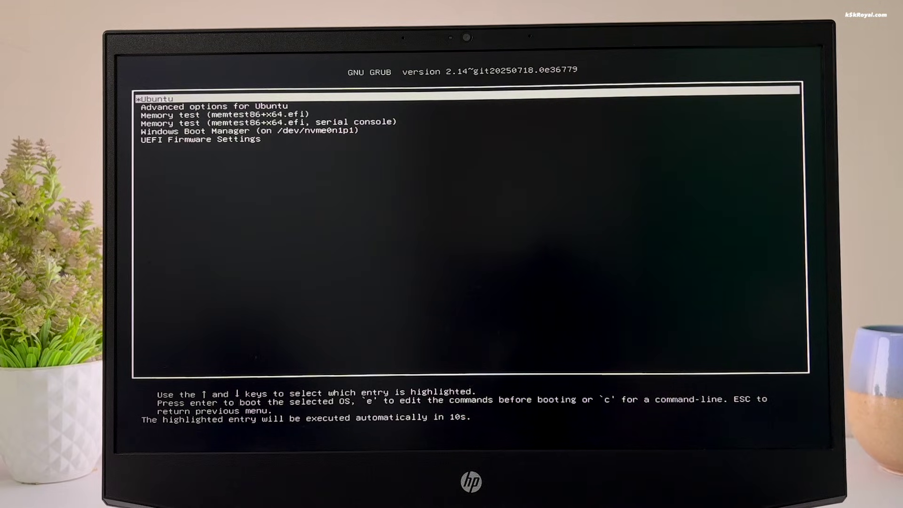
{"action": "key", "text": "Down"}
{"action": "key", "text": "Up"}
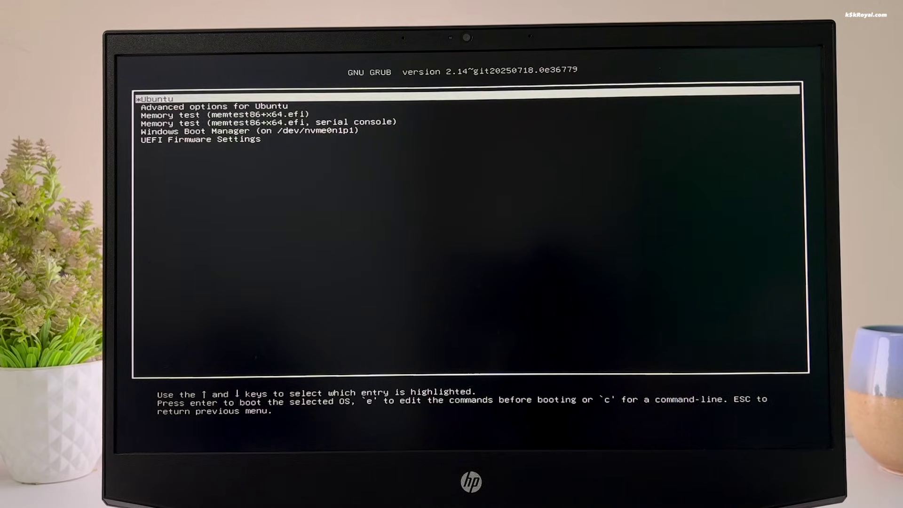
{"action": "key", "text": "Return"}
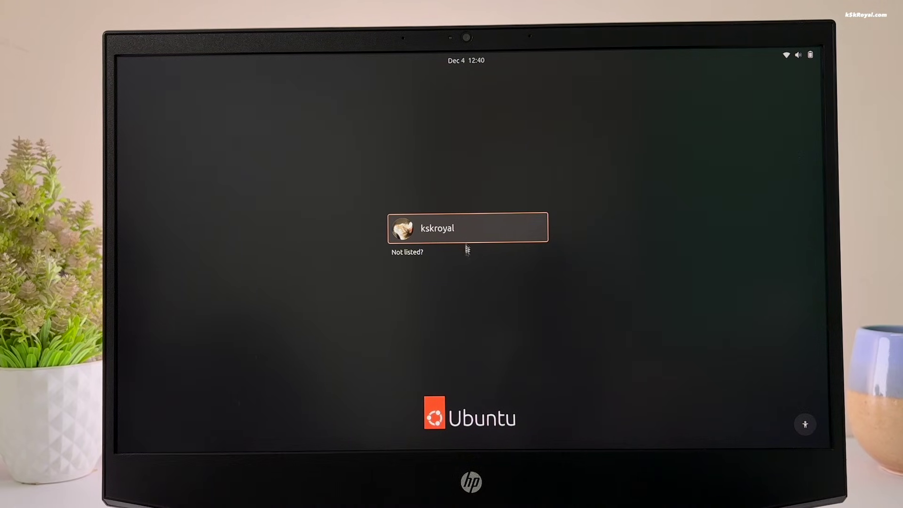
- Select the user account, set the session to Niri, and sign in with the account password
{"action": "left_click", "coordinate": [466, 228]}
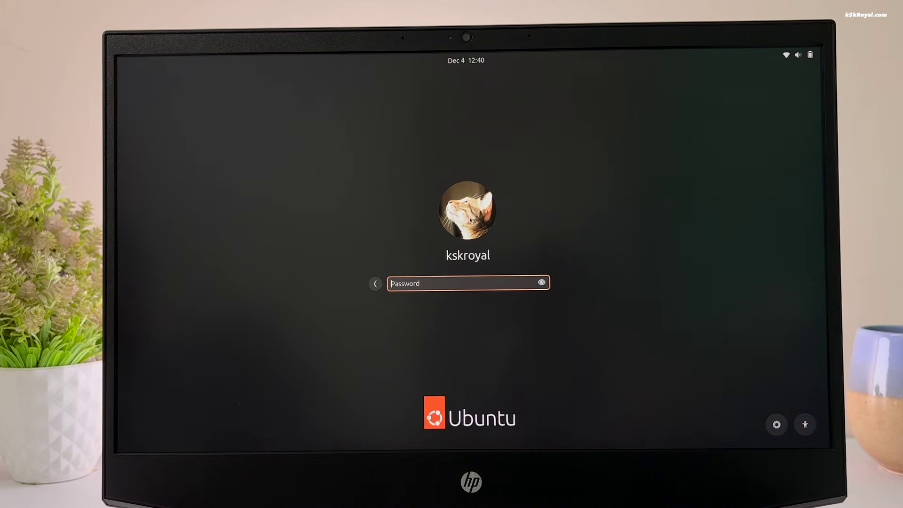
{"action": "left_click", "coordinate": [776, 425]}
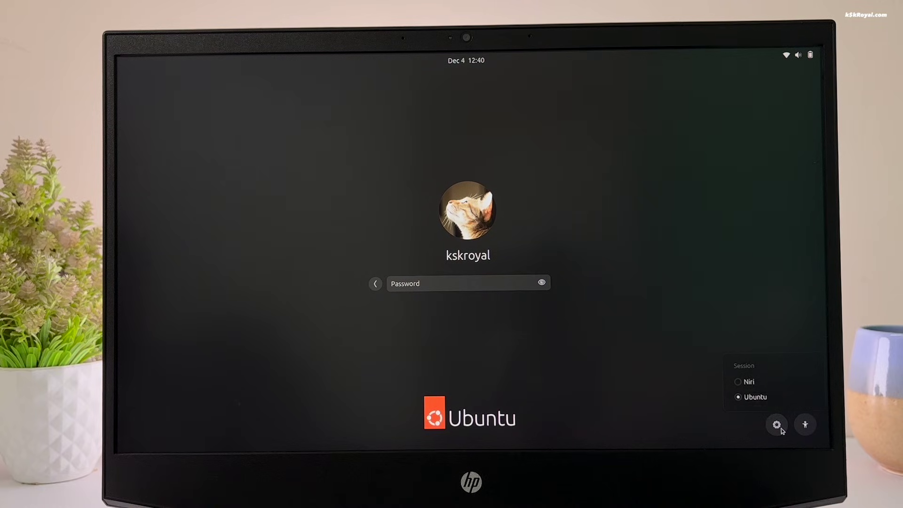
{"action": "left_click", "coordinate": [739, 387]}
{"action": "left_click", "coordinate": [778, 425]}
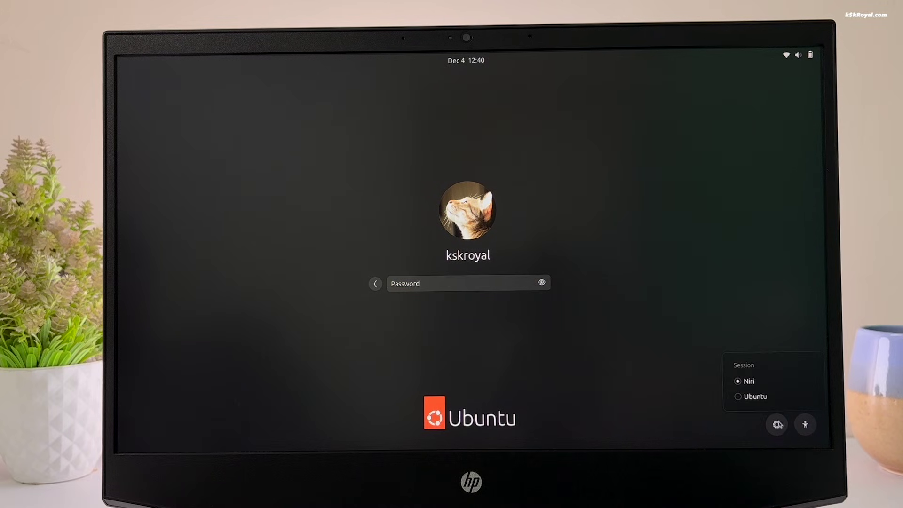
{"action": "left_click", "coordinate": [784, 396]}
{"action": "left_click", "coordinate": [776, 425]}
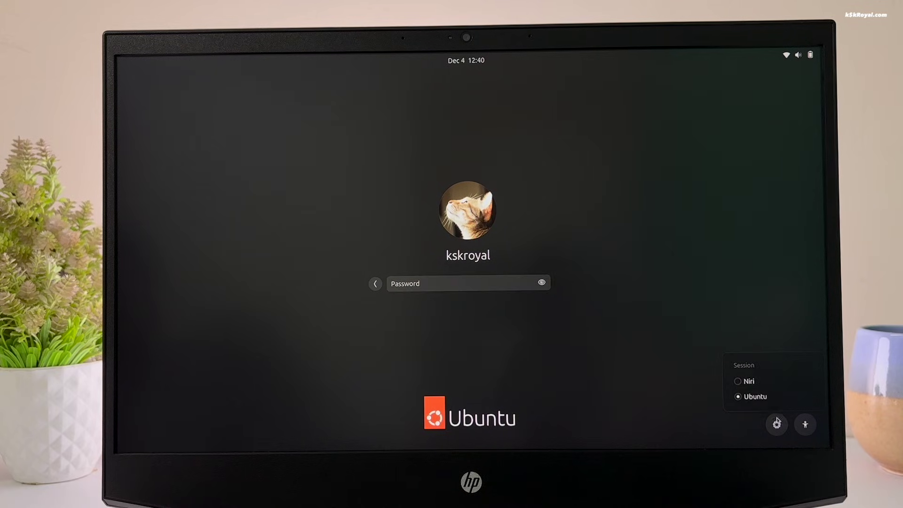
{"action": "left_click", "coordinate": [752, 381]}
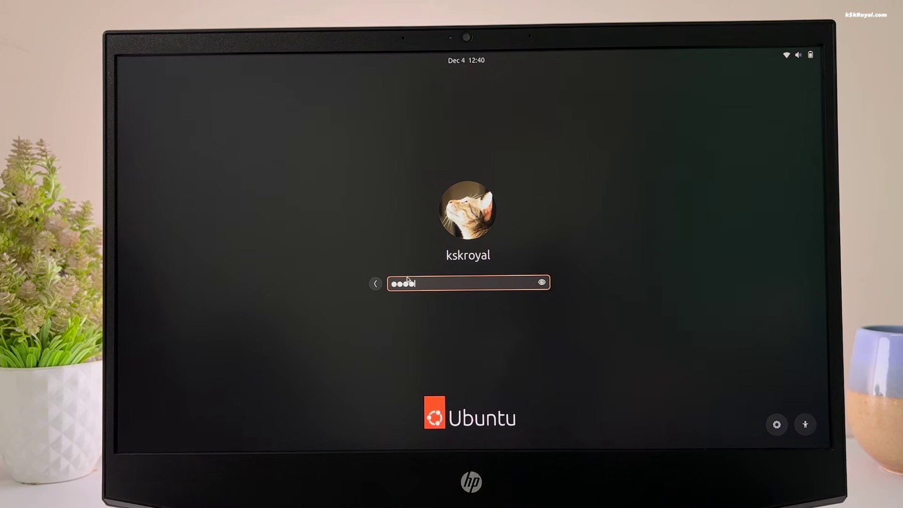
{"action": "key", "text": "Return"}
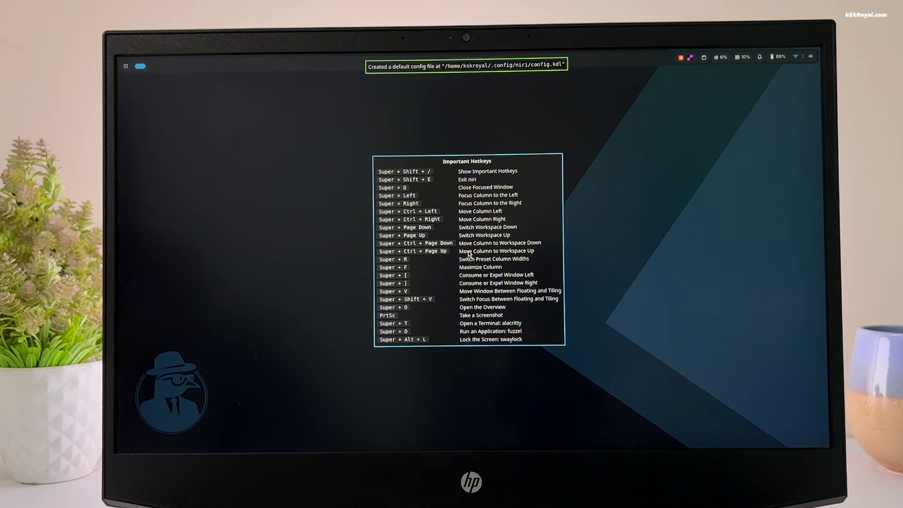
- In quick settings, turn Dark Mode off for a light theme and raise the brightness slider
{"action": "left_click", "coordinate": [794, 56]}
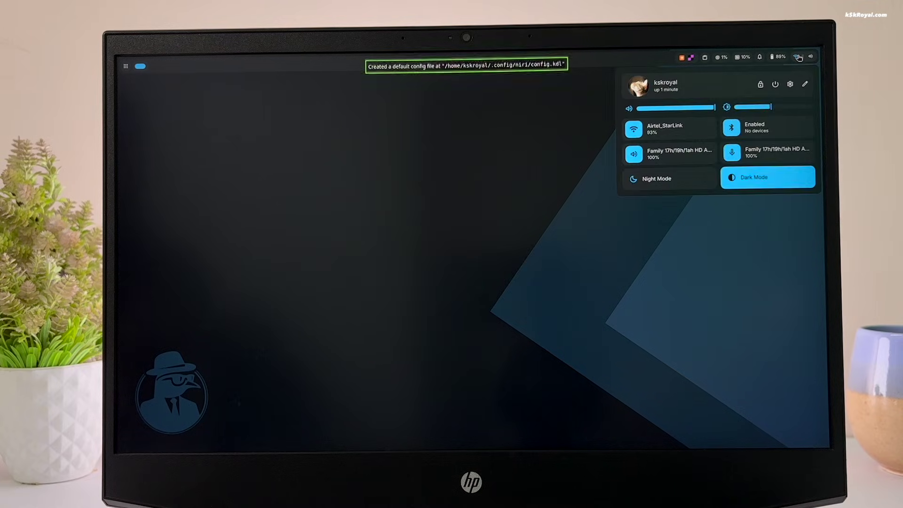
{"action": "left_click", "coordinate": [769, 180]}
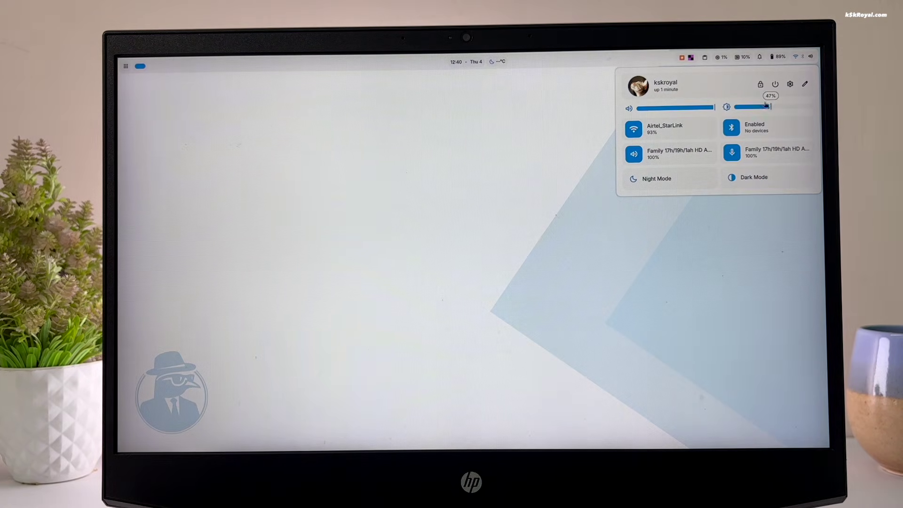
{"action": "left_click_drag", "start_coordinate": [771, 107], "coordinate": [787, 111]}
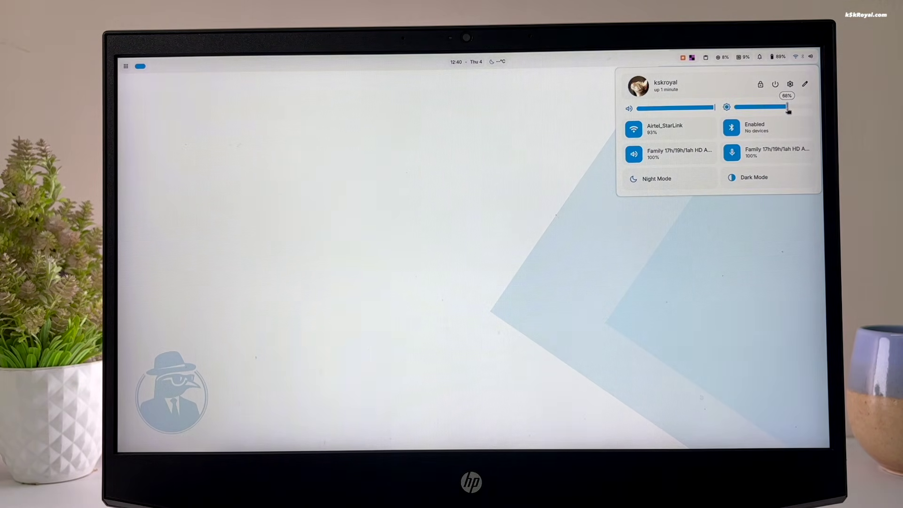
{"action": "left_click", "coordinate": [499, 283]}
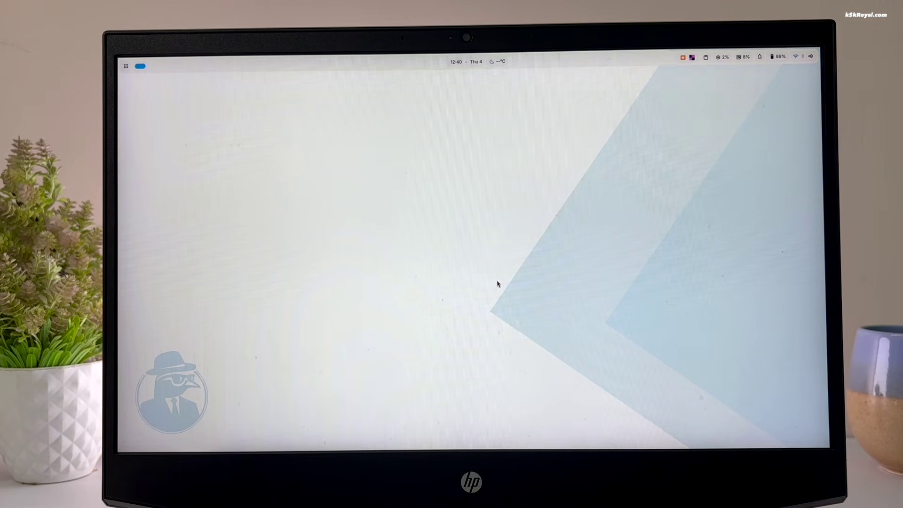
- Search the applications launcher and launch the Files app
{"action": "left_click", "coordinate": [126, 66]}
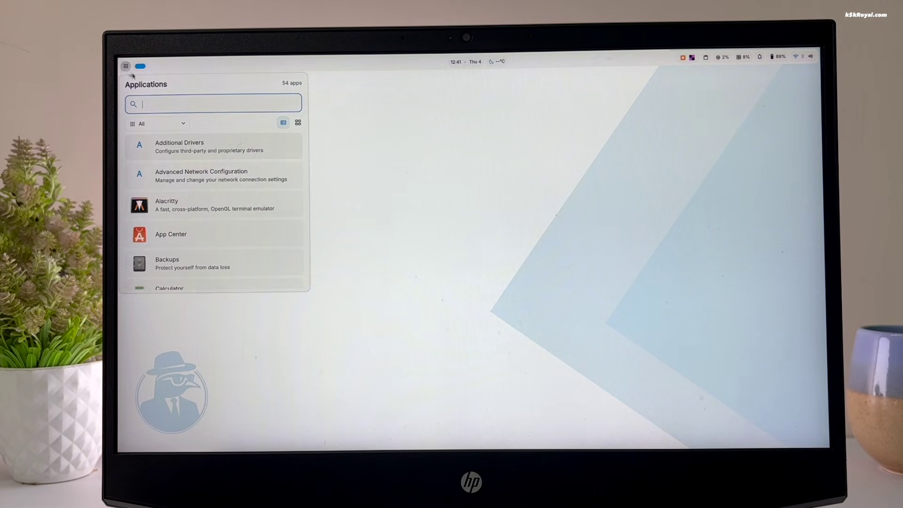
{"action": "type", "text": "te"}
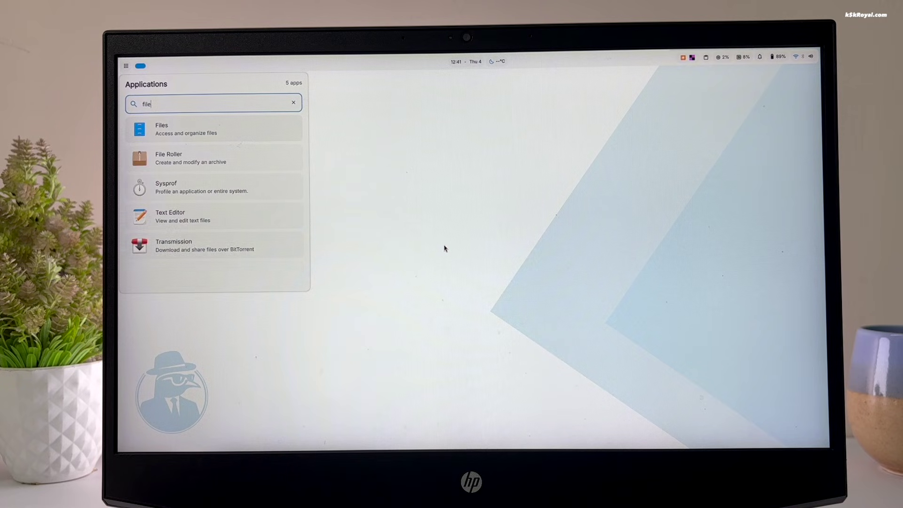
{"action": "left_click", "coordinate": [444, 248]}
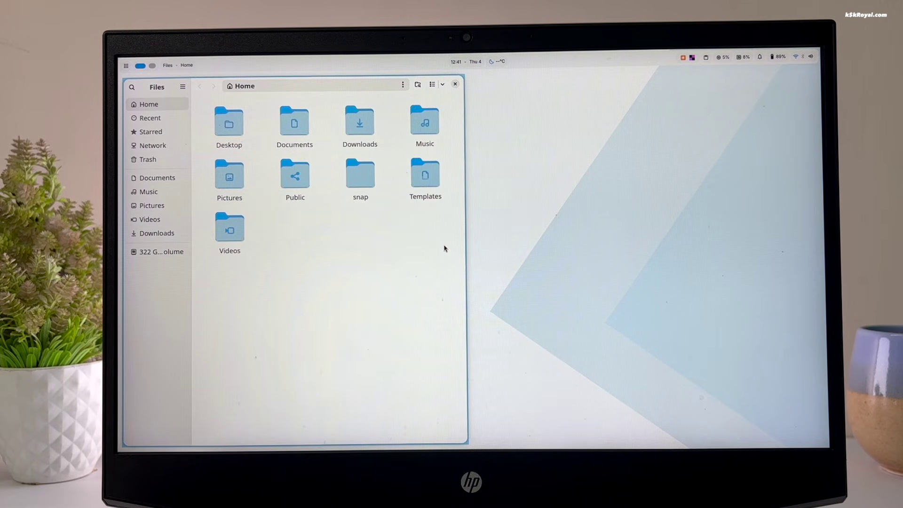
- Make Files fill the screen, enlarge its folder icons, then close it back to the desktop
{"action": "key", "text": "super+m"}
{"action": "key", "text": "ctrl+plus"}
{"action": "key", "text": "ctrl+plus"}
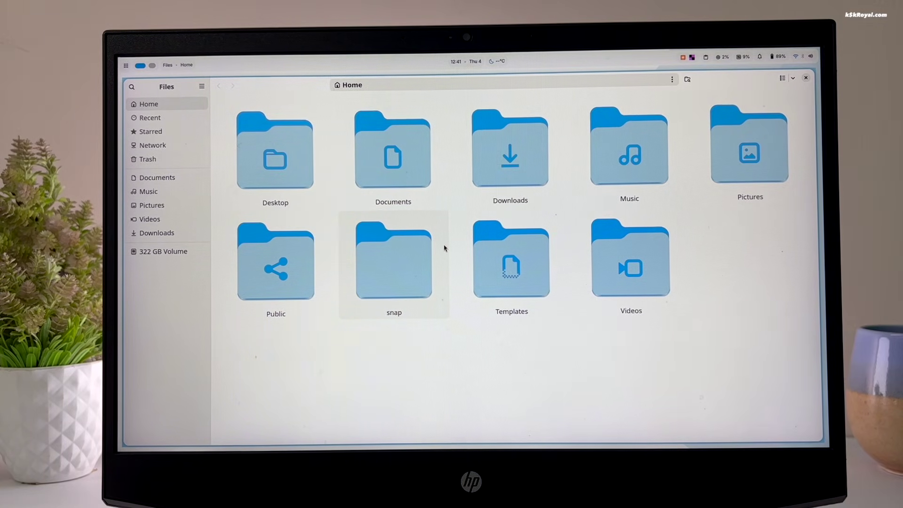
{"action": "key", "text": "super"}
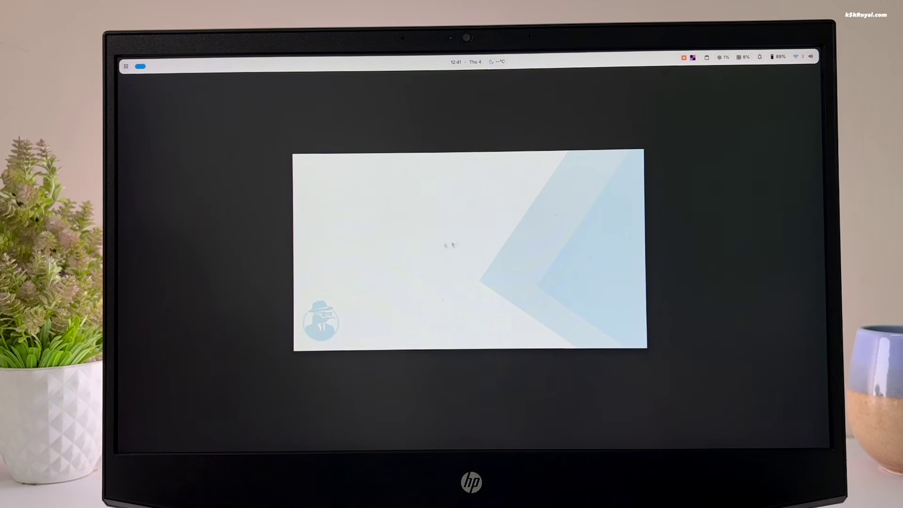
{"action": "left_click", "coordinate": [516, 244]}
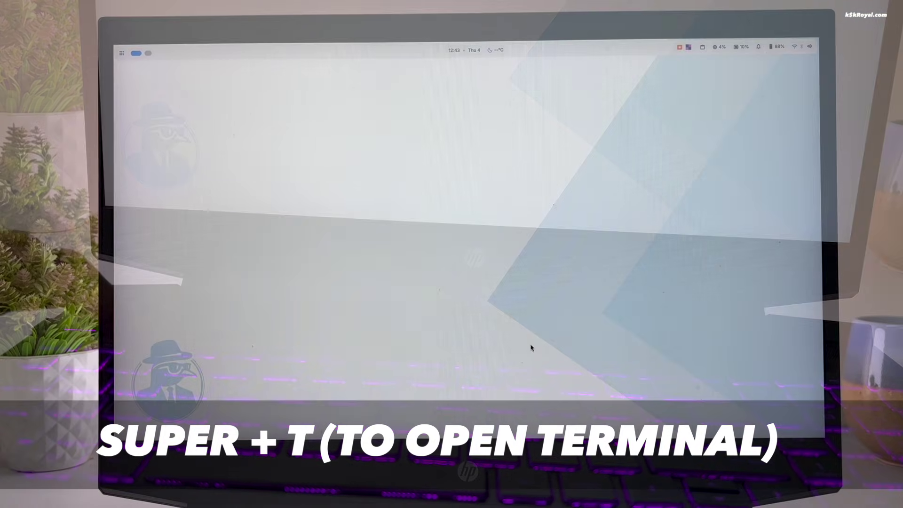
- Open two tiled Alacritty terminals, cycling widths and moving focus across their columns
{"action": "key", "text": "super+t"}
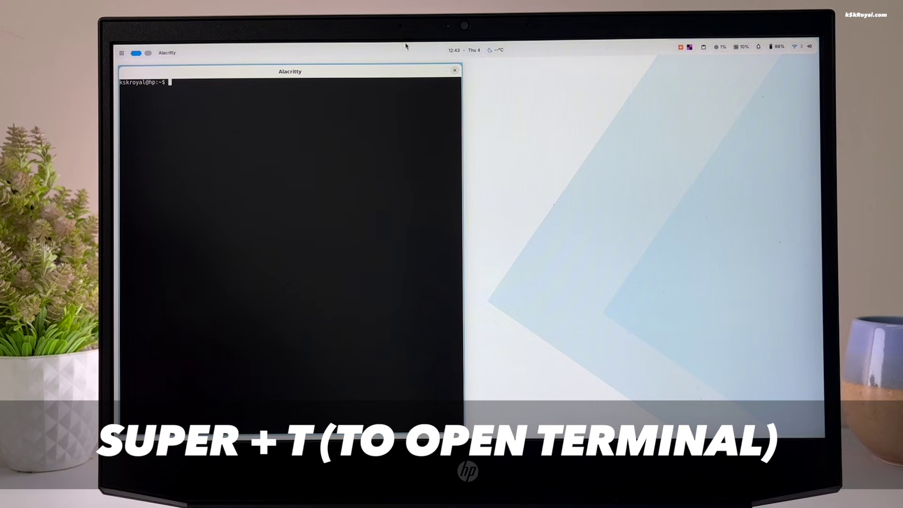
{"action": "key", "text": "super+m"}
{"action": "key", "text": "super+m"}
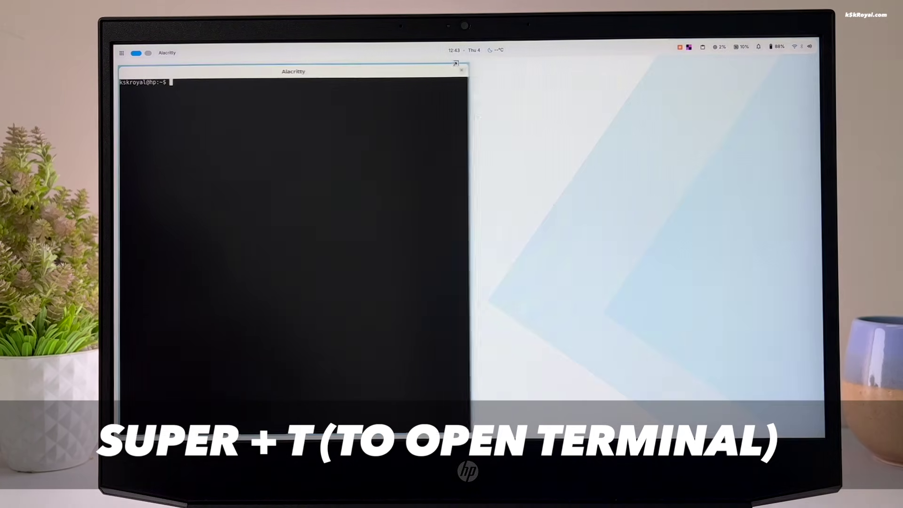
{"action": "key", "text": "super+t"}
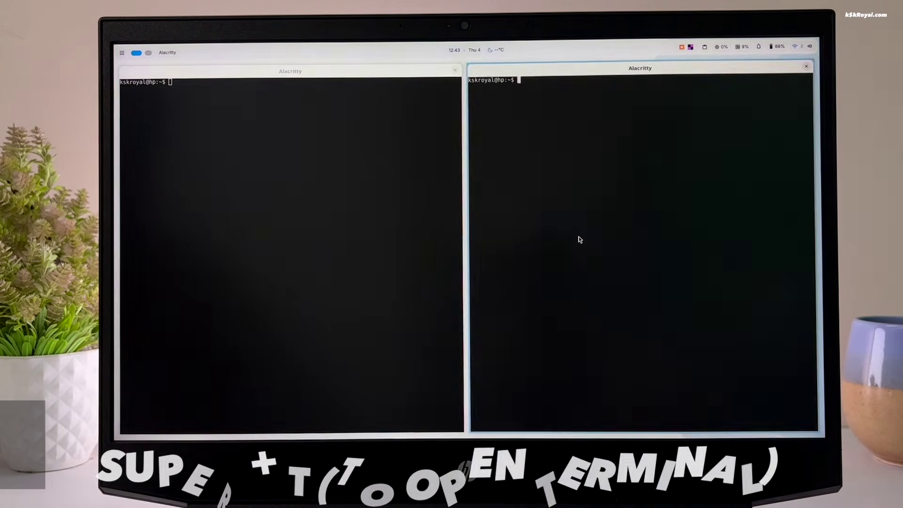
{"action": "key", "text": "super+shift+Right"}
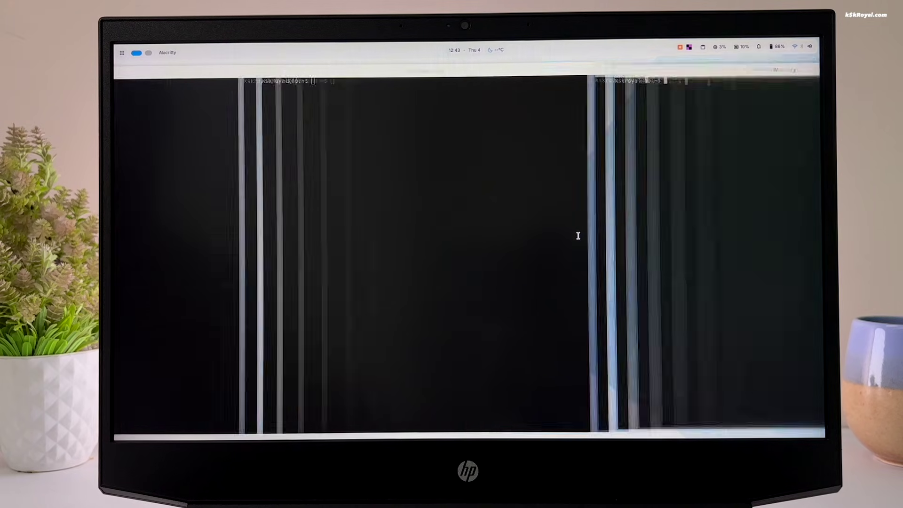
{"action": "key", "text": "super+shift+Right"}
{"action": "key", "text": "super+shift+Right"}
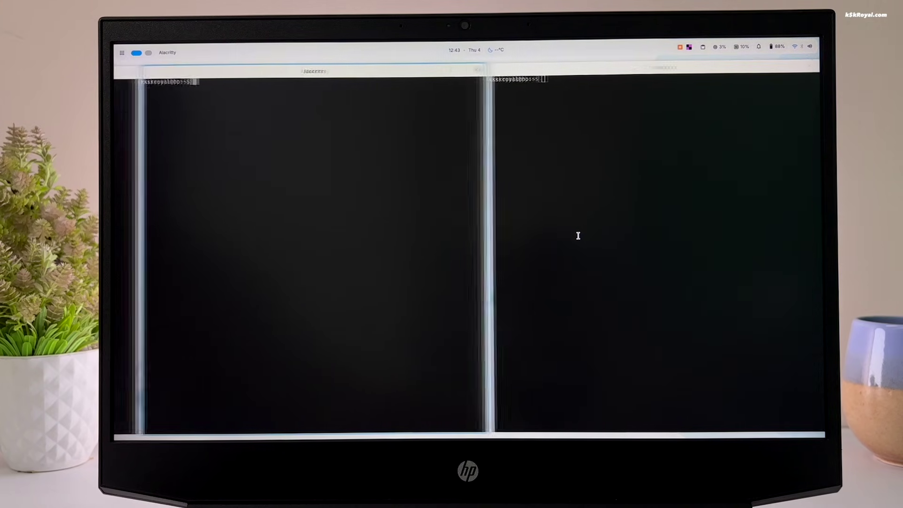
{"action": "key", "text": "super+shift+Right"}
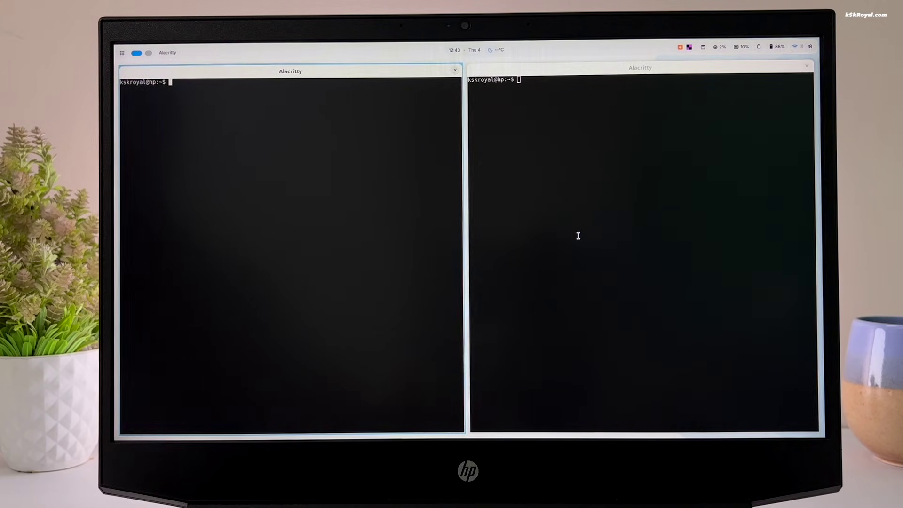
- Visit the empty workspace below and return, swapping the two terminal columns
{"action": "key", "text": "super+ctrl+Down"}
{"action": "key", "text": "super+ctrl+Up"}
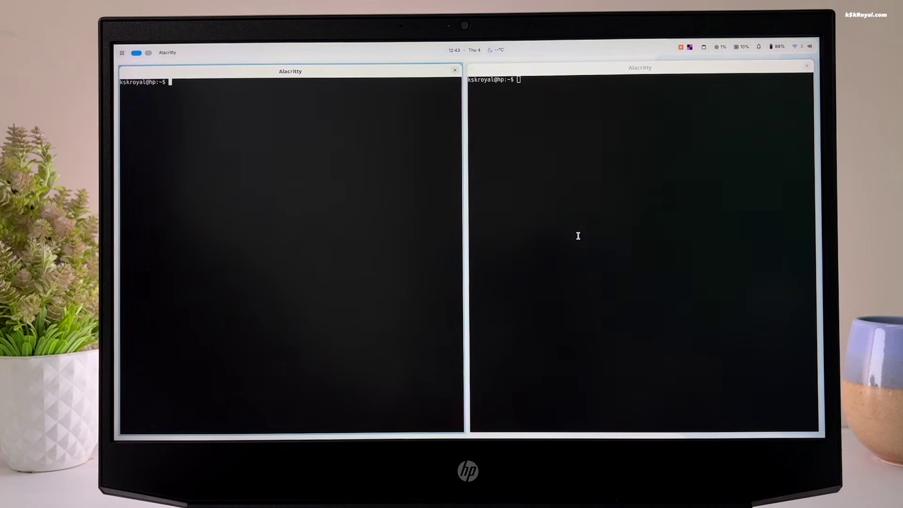
{"action": "key", "text": "super+shift+Right"}
{"action": "key", "text": "super+shift+Left"}
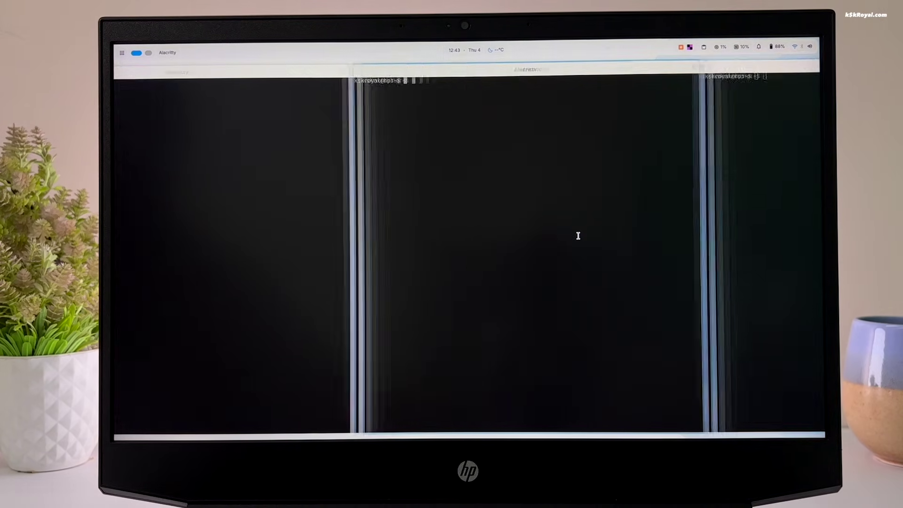
- Alt+Tab between windows, keep one full-width terminal, and enlarge its font
{"action": "key", "text": "alt+Tab"}
{"action": "key", "text": "alt+Tab"}
{"action": "key", "text": "alt+Tab"}
{"action": "key", "text": "alt+Tab"}
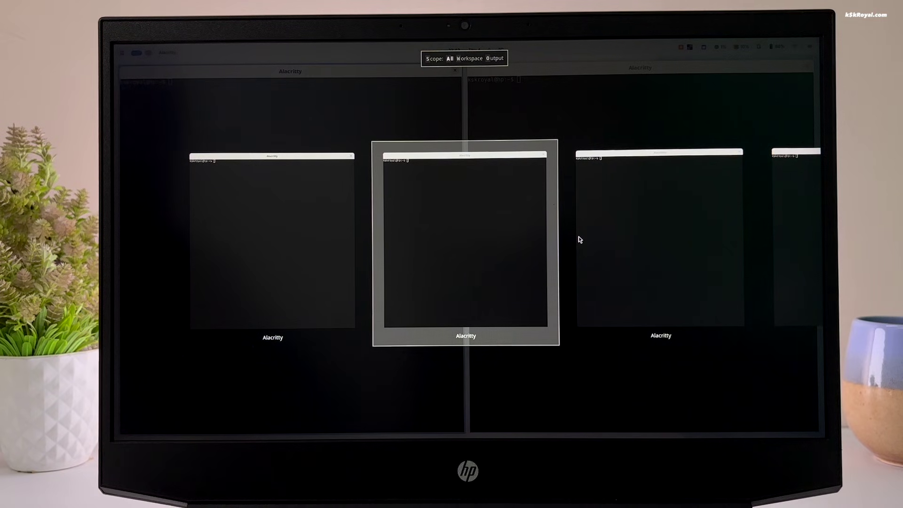
{"action": "key", "text": "alt+Tab"}
{"action": "key", "text": "alt+Tab"}
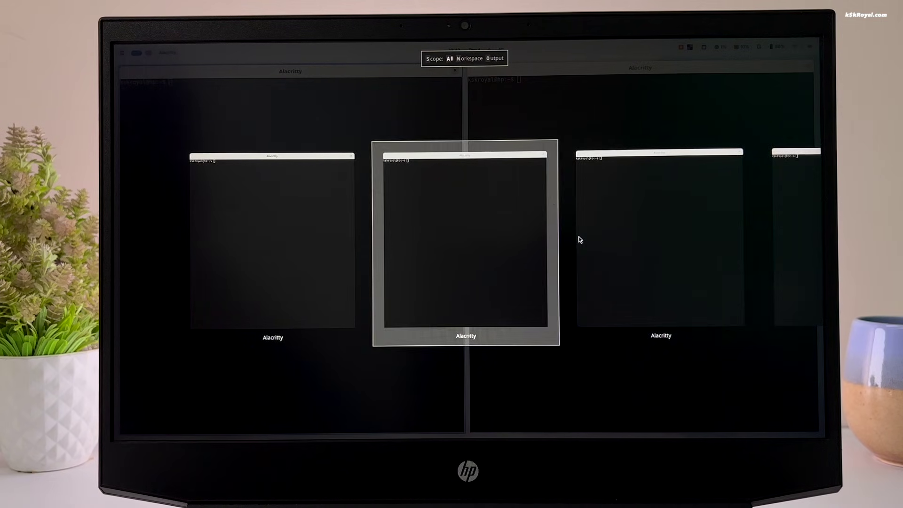
{"action": "key", "text": "super+m"}
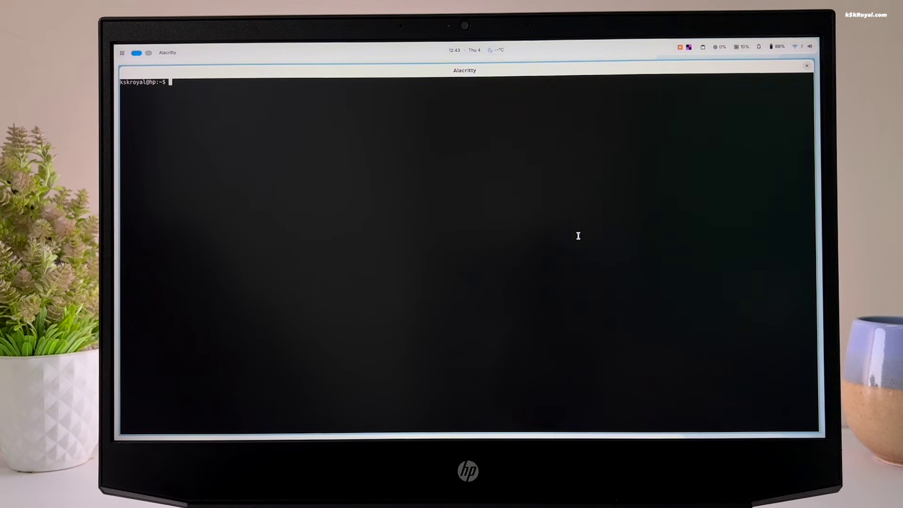
{"action": "key", "text": "ctrl+plus"}
{"action": "key", "text": "ctrl+plus"}
{"action": "key", "text": "ctrl+plus"}
{"action": "key", "text": "ctrl+plus"}
{"action": "key", "text": "ctrl+plus"}
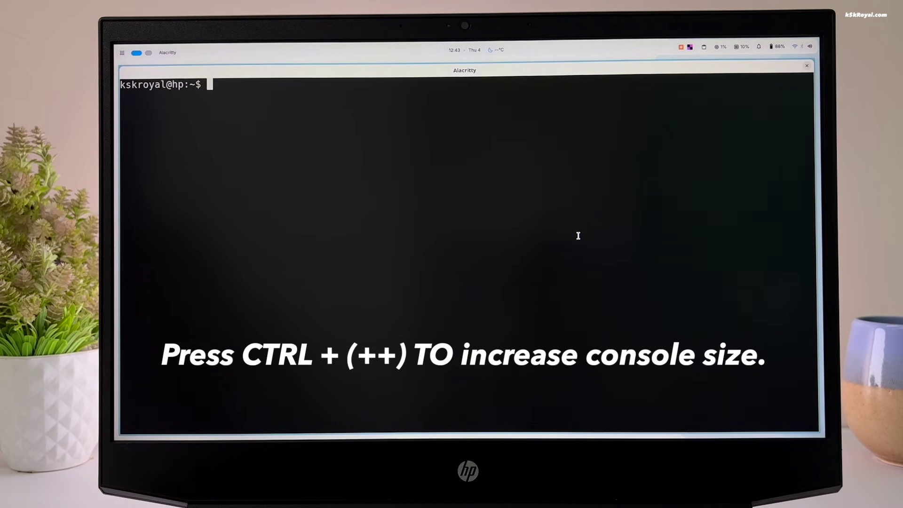
- Enlarge the font and install brightnessctl with sudo apt, confirming with y
{"action": "key", "text": "ctrl+plus"}
{"action": "key", "text": "ctrl+plus"}
{"action": "key", "text": "ctrl+plus"}
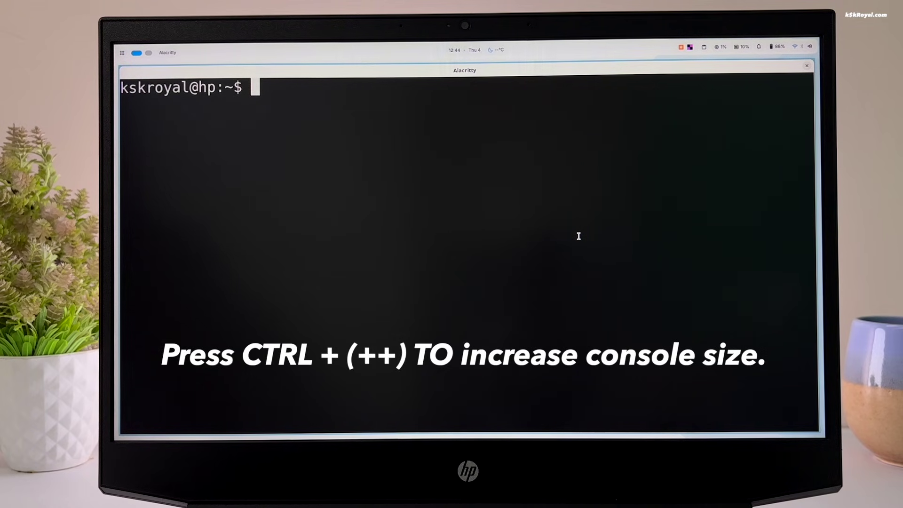
{"action": "type", "text": "sudo apt install brightne"}
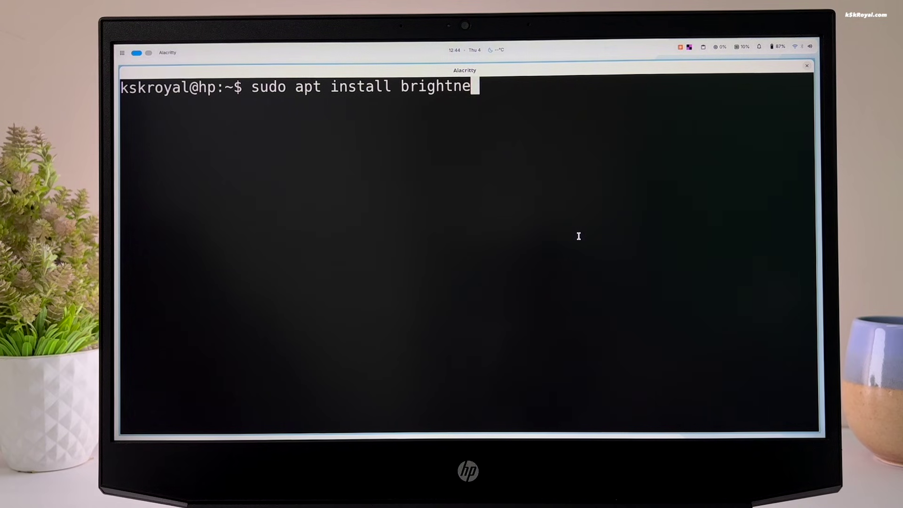
{"action": "type", "text": "ssctl"}
{"action": "key", "text": "Return"}
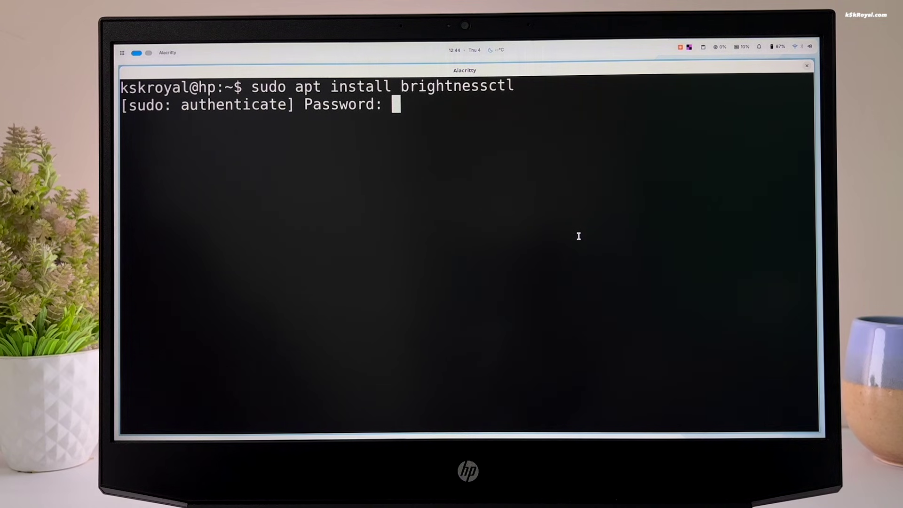
{"action": "key", "text": "Return"}
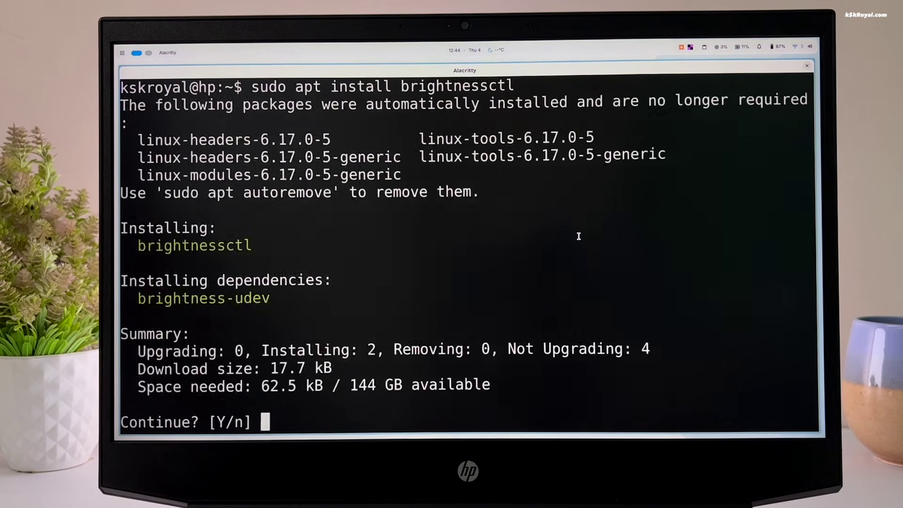
{"action": "type", "text": "y"}
{"action": "key", "text": "Return"}
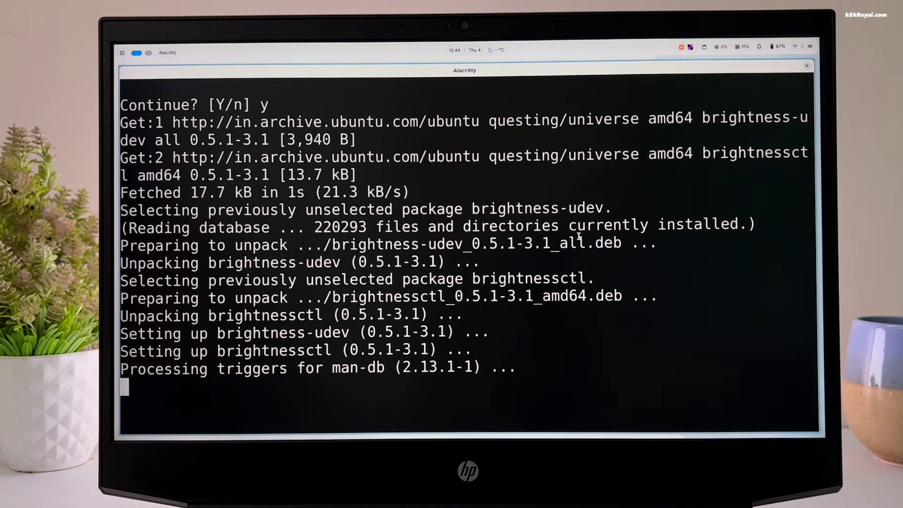
- Add the user to the video group with 'sudo usermod -aG video $USER' and reboot
{"action": "type", "text": "sudo usermod -aG video "}
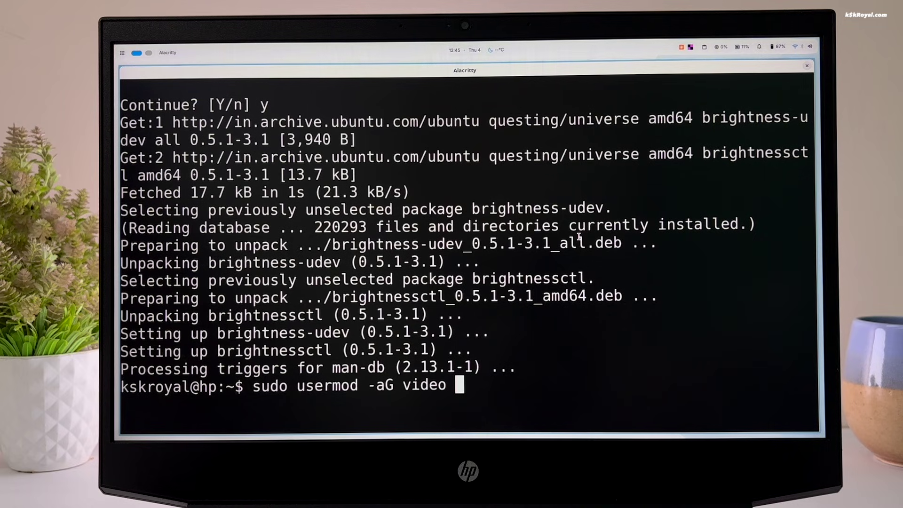
{"action": "type", "text": "$USER"}
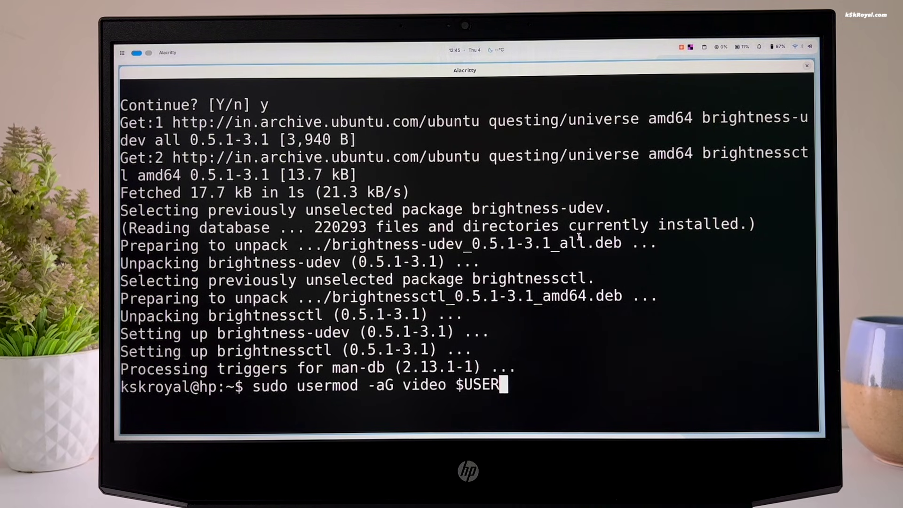
{"action": "key", "text": "Return"}
{"action": "type", "text": "sud"}
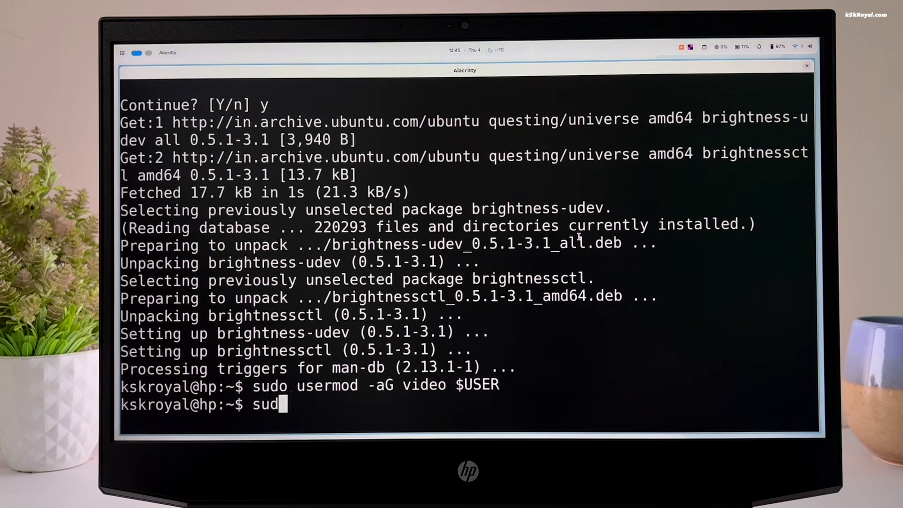
{"action": "type", "text": "o reboot now"}
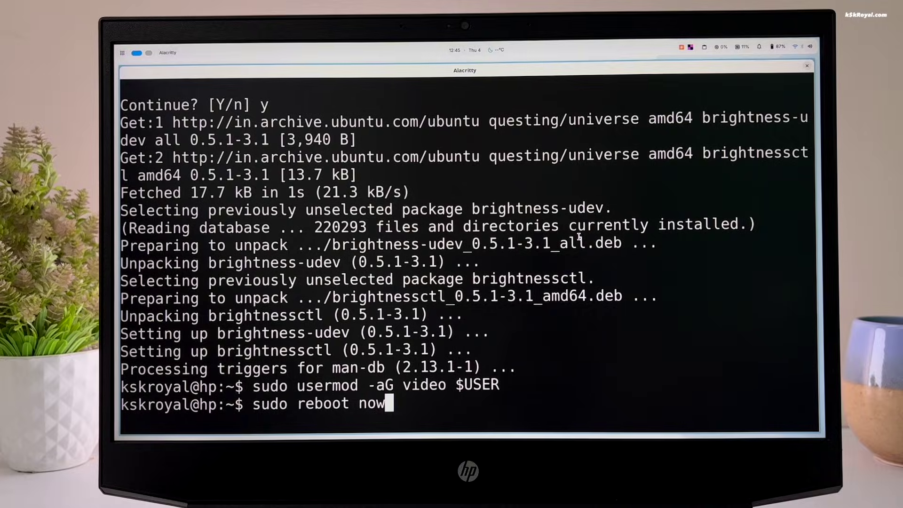
{"action": "key", "text": "Return"}
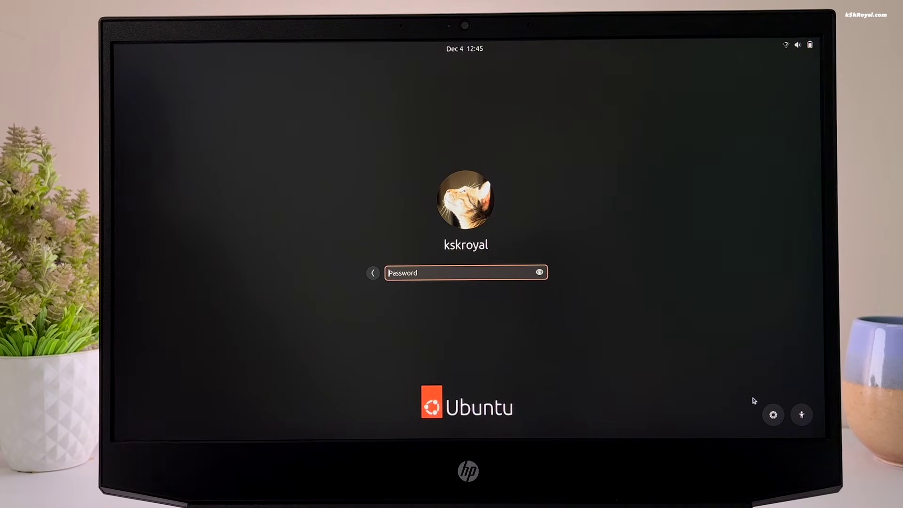
- Log back in with the account password and dismiss the Important Hotkeys overlay
{"action": "type", "text": "••"}
{"action": "key", "text": "Return"}
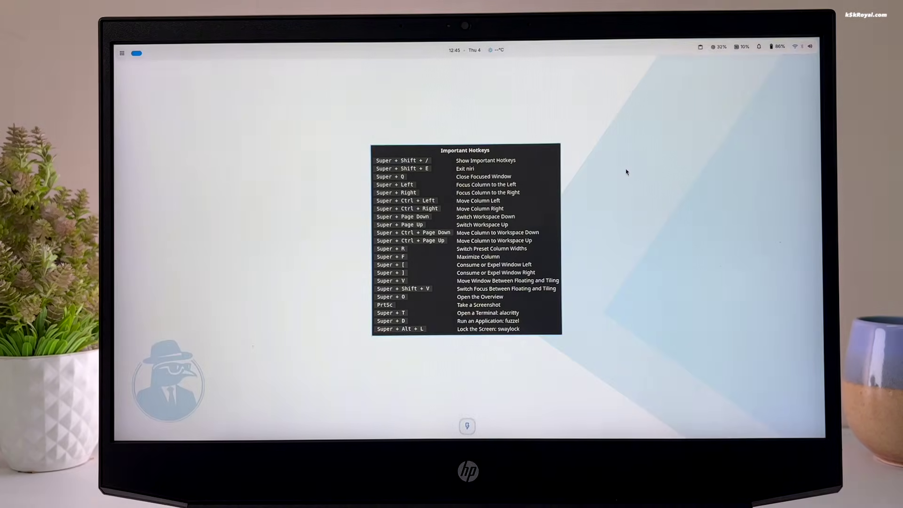
{"action": "key", "text": "Escape"}
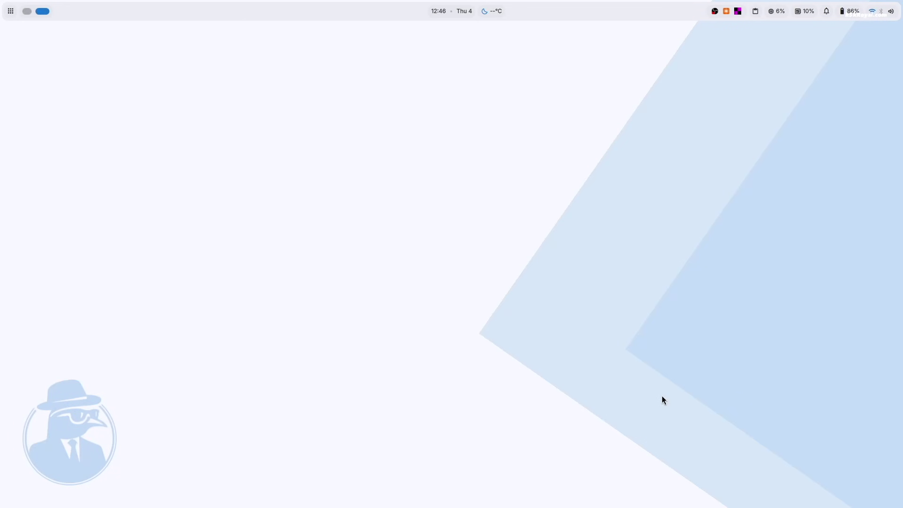
- Open the quick settings panel and its power options menu, then close the menu
{"action": "left_click", "coordinate": [882, 11]}
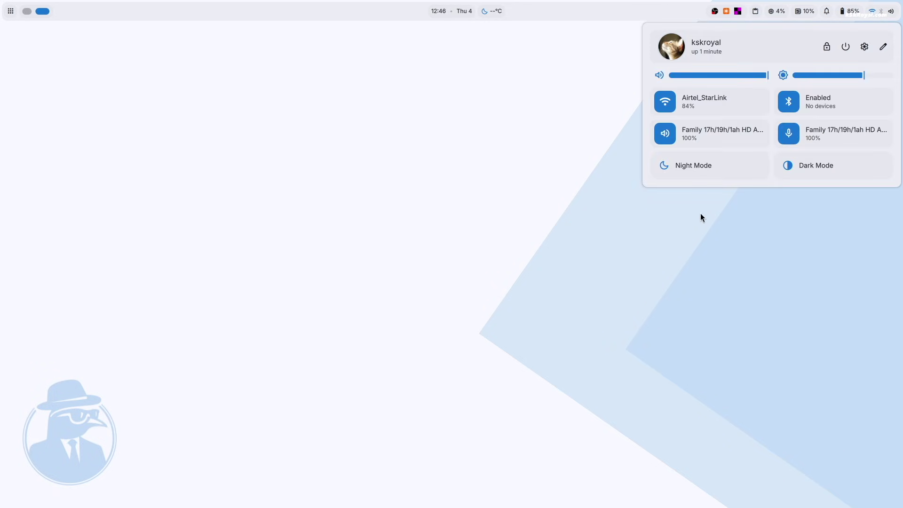
{"action": "left_click", "coordinate": [844, 46]}
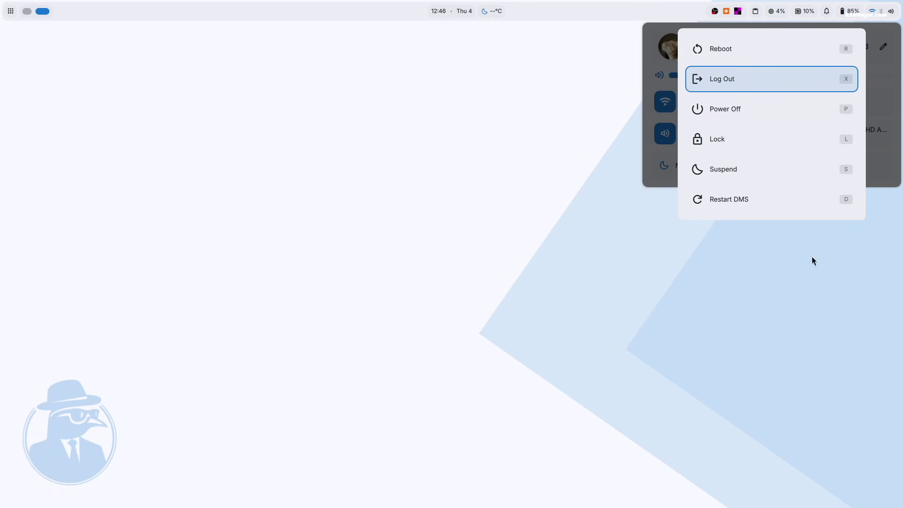
{"action": "key", "text": "Escape"}
- From the clock dashboard open shell Settings, toggle Light Mode, and open a new terminal
{"action": "left_click", "coordinate": [477, 11]}
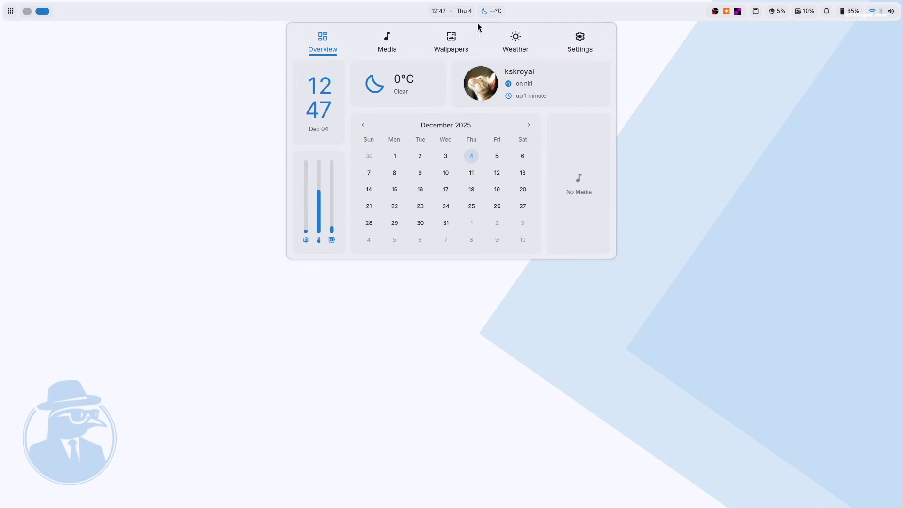
{"action": "left_click", "coordinate": [580, 38]}
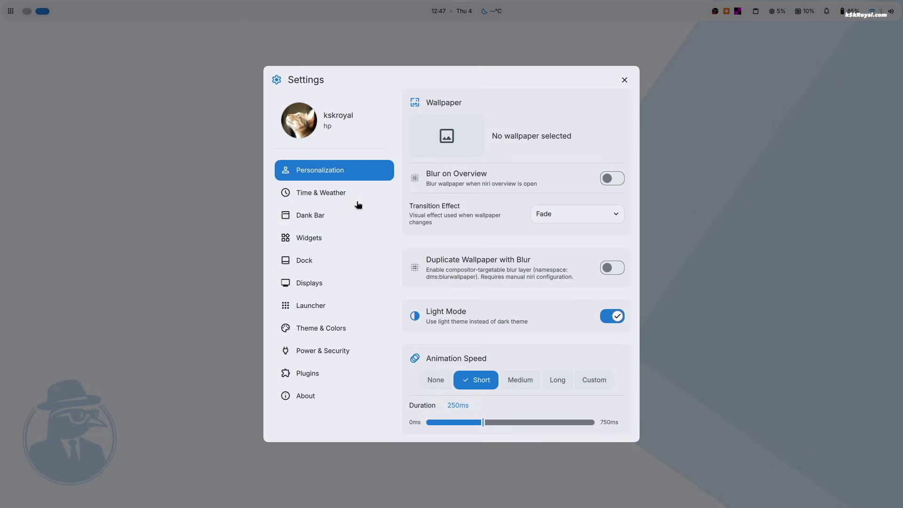
{"action": "left_click", "coordinate": [355, 220]}
{"action": "left_click", "coordinate": [612, 287]}
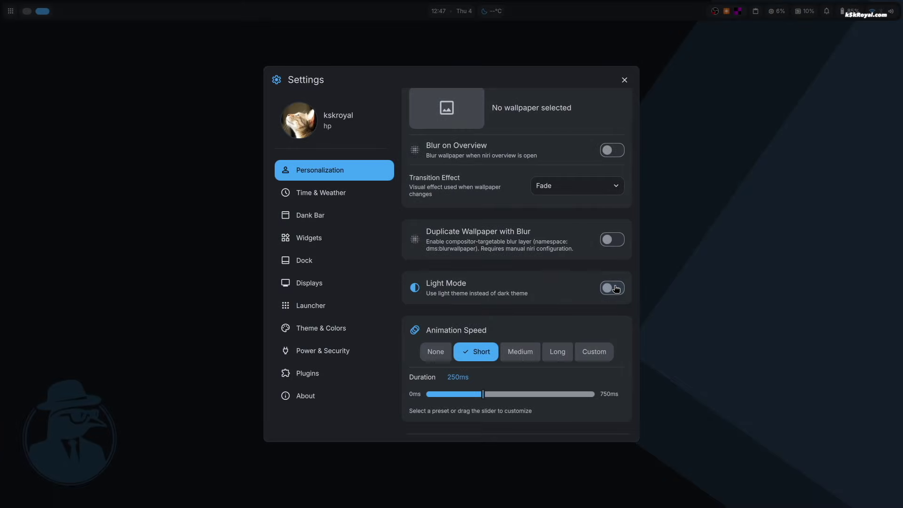
{"action": "key", "text": "super+t"}
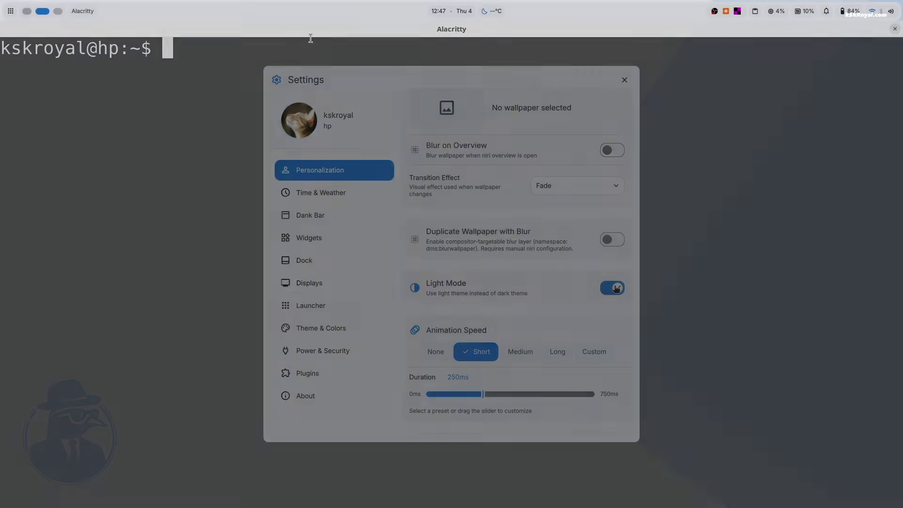
- Run 'niri msg outputs', select the panel name eDP-1, and open another terminal
{"action": "type", "text": "n"}
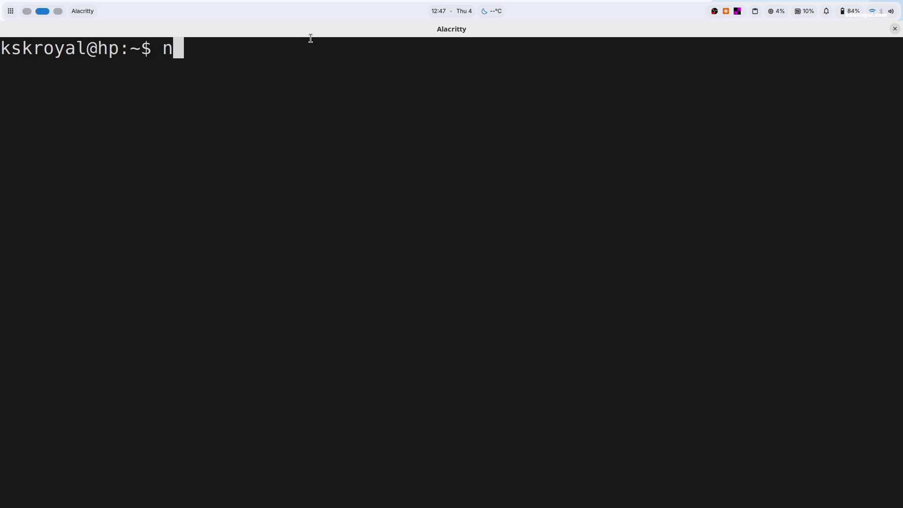
{"action": "type", "text": "iri msg outputs"}
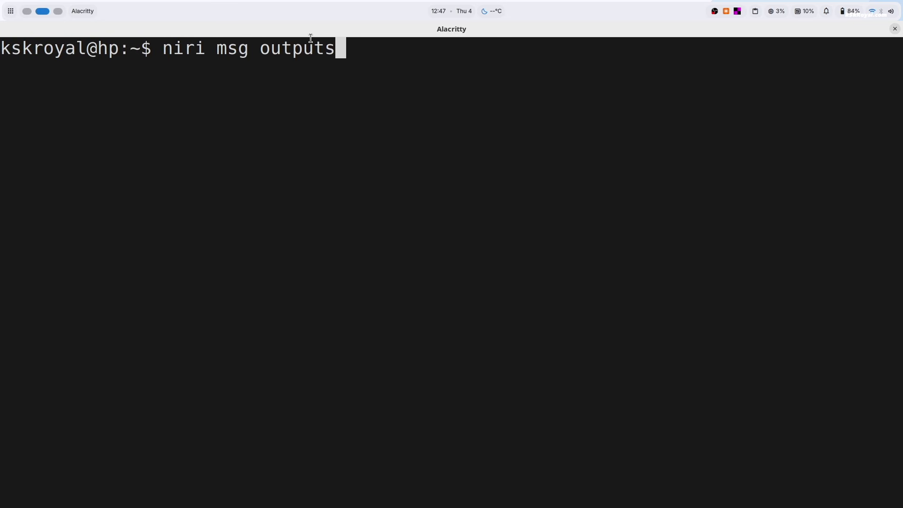
{"action": "key", "text": "Return"}
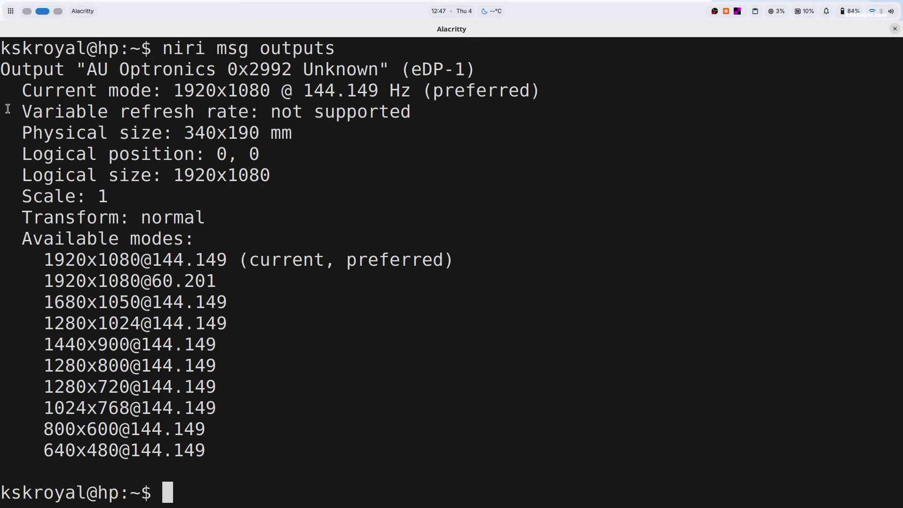
{"action": "double_click", "coordinate": [1, 73]}
{"action": "double_click", "coordinate": [461, 72]}
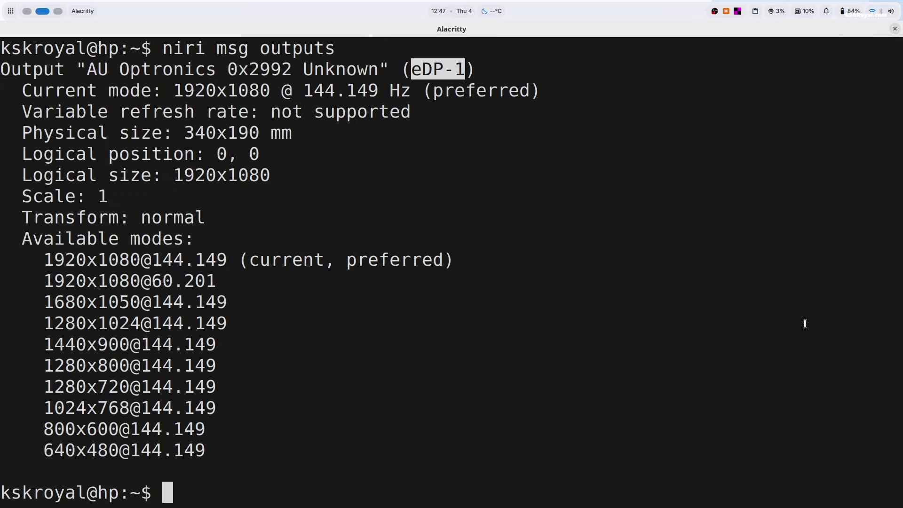
{"action": "key", "text": "super+t"}
- Make the new terminal fill the screen and open ~/.config/niri/config.kdl in nano
{"action": "key", "text": "ctrl+plus"}
{"action": "key", "text": "ctrl+plus"}
{"action": "key", "text": "ctrl+plus"}
{"action": "key", "text": "ctrl+plus"}
{"action": "key", "text": "super+f"}
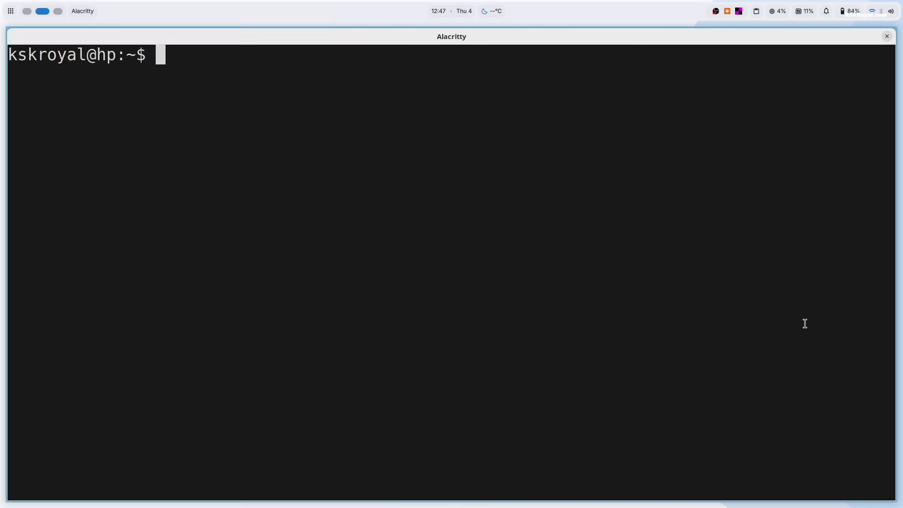
{"action": "type", "text": "nano ~/.config/niri/c"}
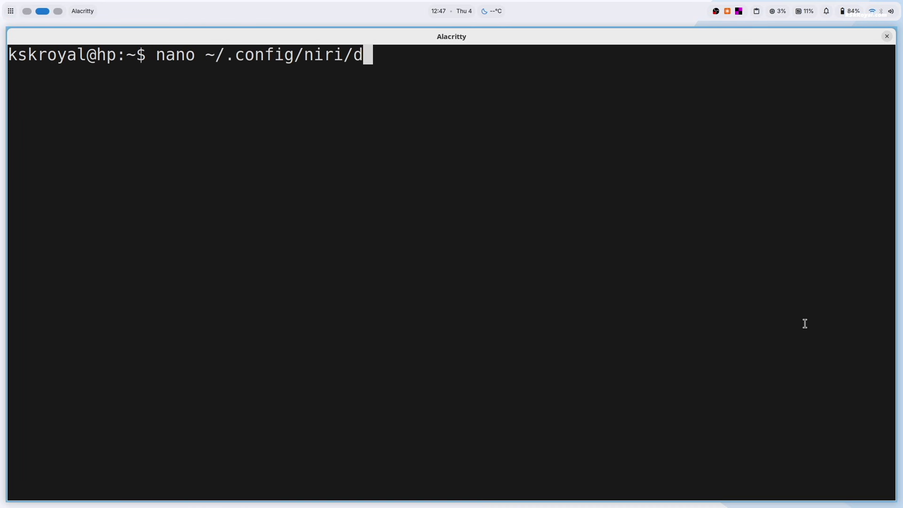
{"action": "key", "text": "Tab"}
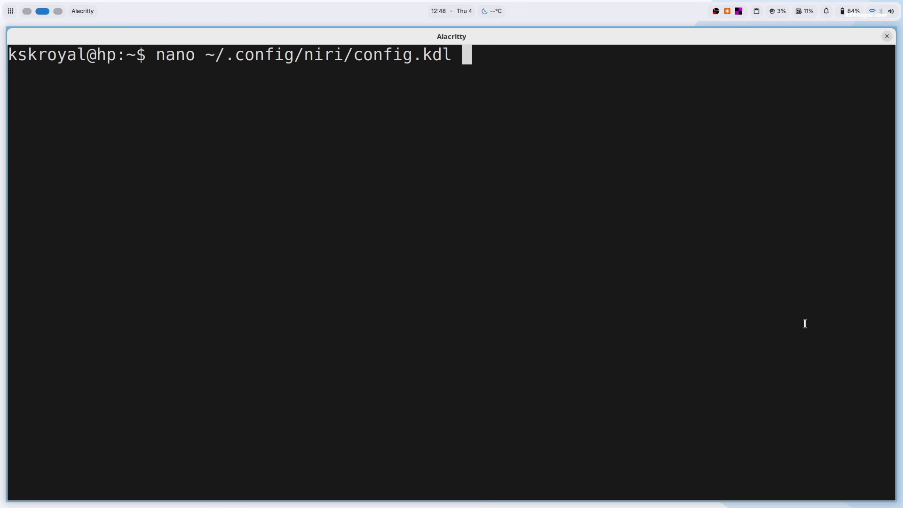
{"action": "key", "text": "Return"}
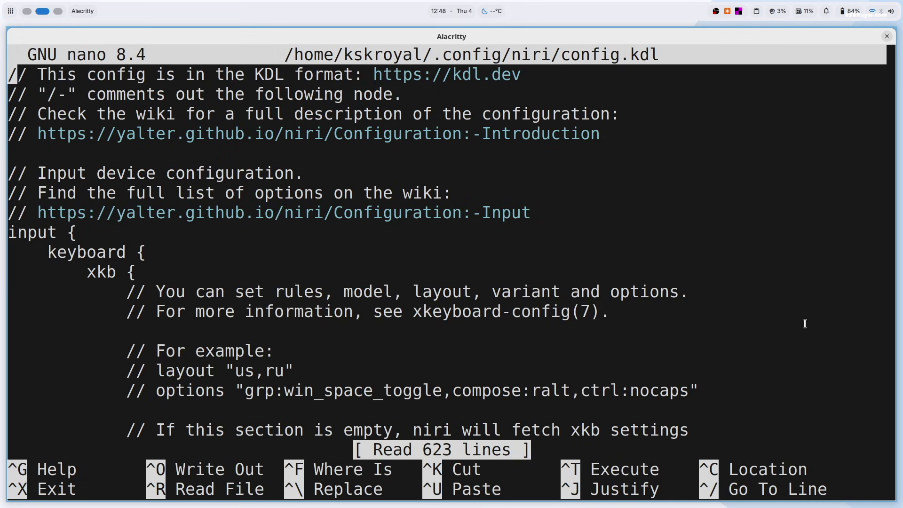
- Paste an output "eDP-1" block at the end of config.kdl and return to the outputs listing
{"action": "key", "text": "Page_Down"}
{"action": "key", "text": "Page_Down"}
{"action": "key", "text": "Page_Down"}
{"action": "key", "text": "Page_Down"}
{"action": "key", "text": "Page_Down"}
{"action": "key", "text": "Page_Down"}
{"action": "key", "text": "Page_Down"}
{"action": "key", "text": "Page_Down"}
{"action": "key", "text": "Page_Down"}
{"action": "key", "text": "Page_Down"}
{"action": "key", "text": "Page_Down"}
{"action": "key", "text": "Page_Down"}
{"action": "key", "text": "Page_Down"}
{"action": "key", "text": "Page_Down"}
{"action": "key", "text": "Page_Down"}
{"action": "key", "text": "Page_Down"}
{"action": "key", "text": "Page_Down"}
{"action": "key", "text": "Page_Down"}
{"action": "key", "text": "Page_Down"}
{"action": "key", "text": "Page_Down"}
{"action": "key", "text": "Page_Down"}
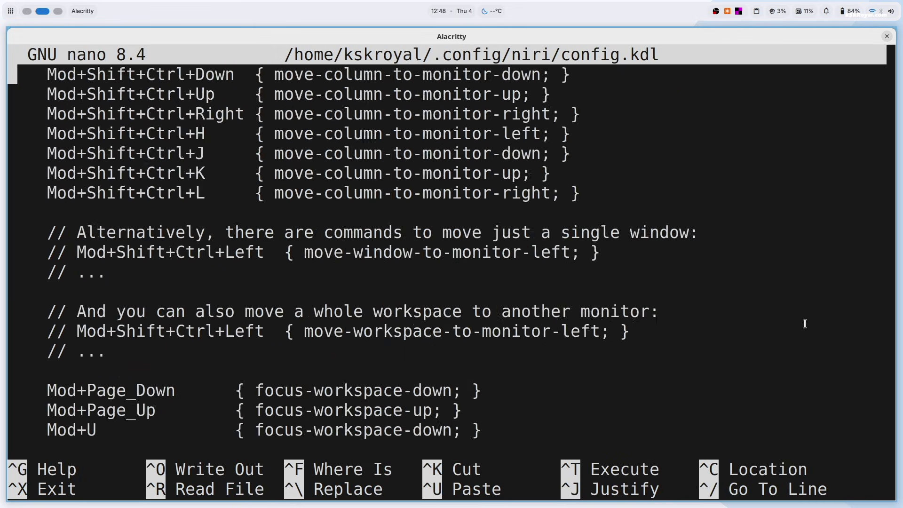
{"action": "key", "text": "Return"}
{"action": "key", "text": "Return"}
{"action": "key", "text": "Return"}
{"action": "key", "text": "Return"}
{"action": "key", "text": "Return"}
{"action": "key", "text": "Return"}
{"action": "key", "text": "Return"}
{"action": "key", "text": "Return"}
{"action": "key", "text": "Return"}
{"action": "key", "text": "Return"}
{"action": "key", "text": "Return"}
{"action": "key", "text": "Return"}
{"action": "key", "text": "Return"}
{"action": "key", "text": "Return"}
{"action": "key", "text": "Return"}
{"action": "key", "text": "Return"}
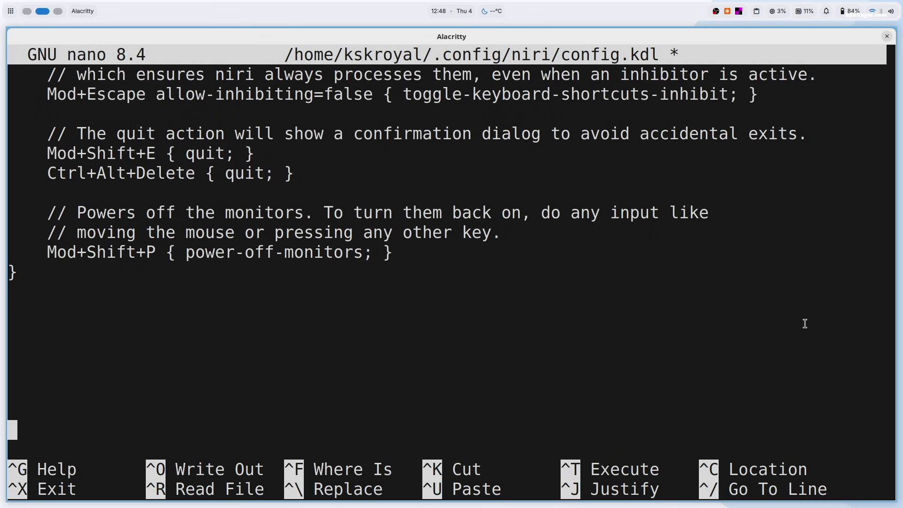
{"action": "key", "text": "ctrl+shift+v"}
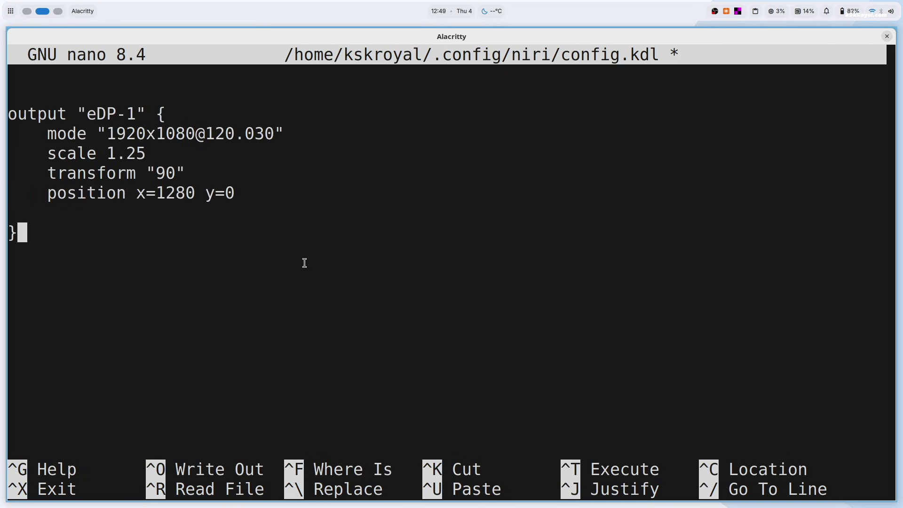
{"action": "left_click_drag", "start_coordinate": [87, 114], "coordinate": [137, 115]}
{"action": "key", "text": "super+Left"}
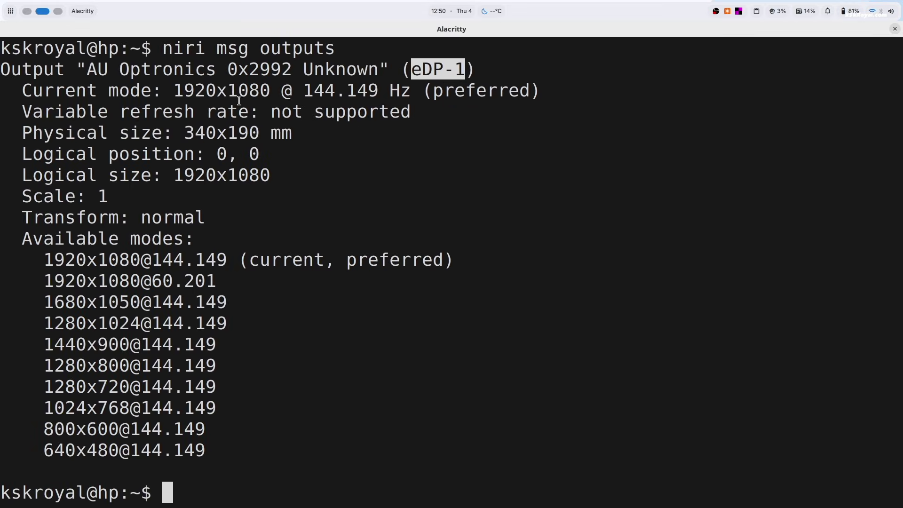
- Change the eDP-1 mode's refresh rate from 120.030 to 144.149
{"action": "double_click", "coordinate": [204, 100]}
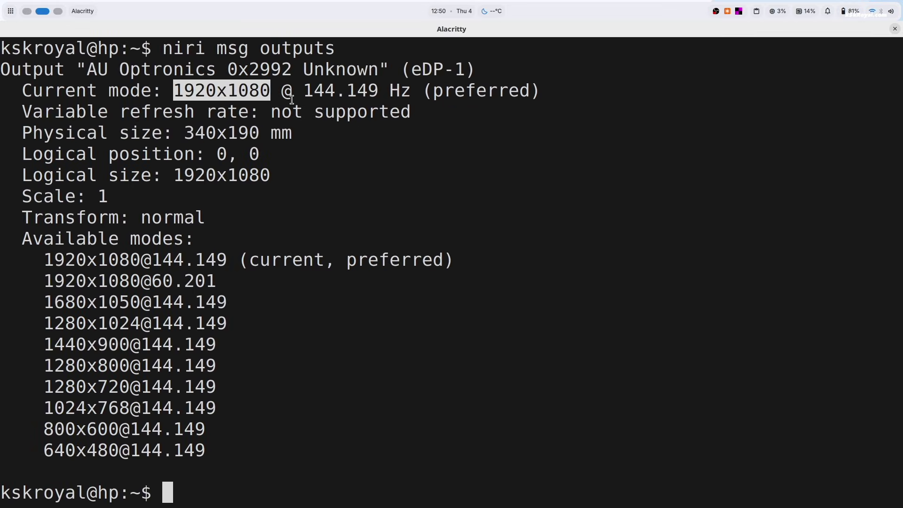
{"action": "key", "text": "super+Right"}
{"action": "key", "text": "Up"}
{"action": "key", "text": "Up"}
{"action": "key", "text": "Up"}
{"action": "key", "text": "Up"}
{"action": "key", "text": "Up"}
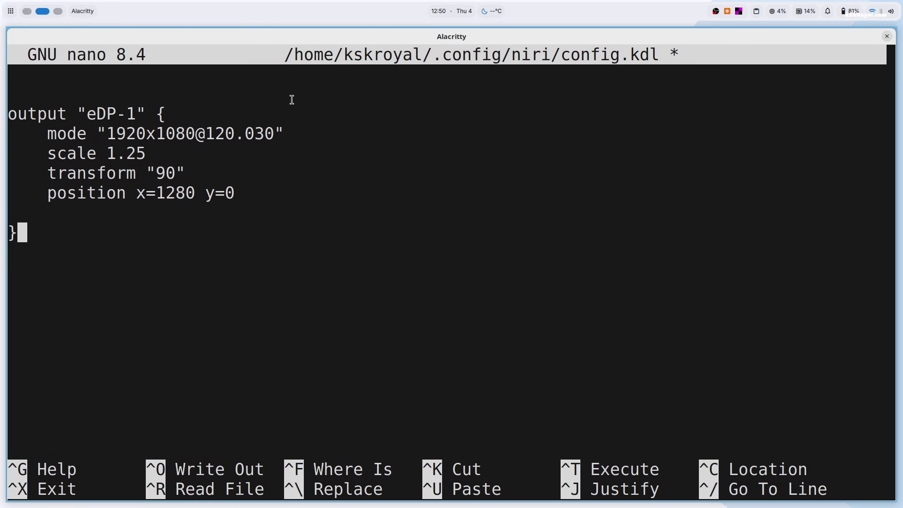
{"action": "key", "text": "Right"}
{"action": "key", "text": "Right"}
{"action": "key", "text": "Right"}
{"action": "key", "text": "Right"}
{"action": "key", "text": "Right"}
{"action": "key", "text": "Right"}
{"action": "key", "text": "Right"}
{"action": "key", "text": "Right"}
{"action": "key", "text": "Right"}
{"action": "key", "text": "Right"}
{"action": "key", "text": "Right"}
{"action": "key", "text": "Right"}
{"action": "key", "text": "Right"}
{"action": "key", "text": "Right"}
{"action": "key", "text": "Right"}
{"action": "key", "text": "Right"}
{"action": "key", "text": "Right"}
{"action": "key", "text": "Right"}
{"action": "key", "text": "Right"}
{"action": "key", "text": "Right"}
{"action": "key", "text": "BackSpace"}
{"action": "key", "text": "BackSpace"}
{"action": "key", "text": "BackSpace"}
{"action": "key", "text": "BackSpace"}
{"action": "key", "text": "BackSpace"}
{"action": "key", "text": "BackSpace"}
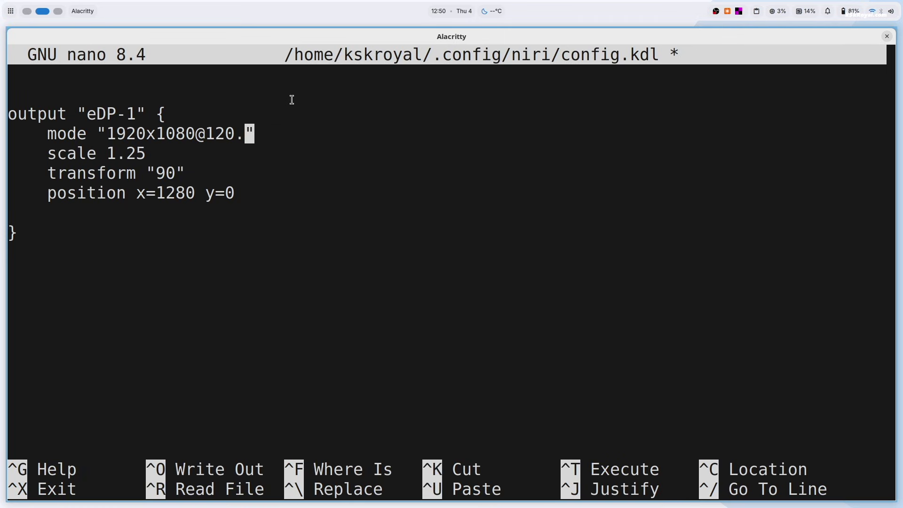
{"action": "type", "text": "44.149"}
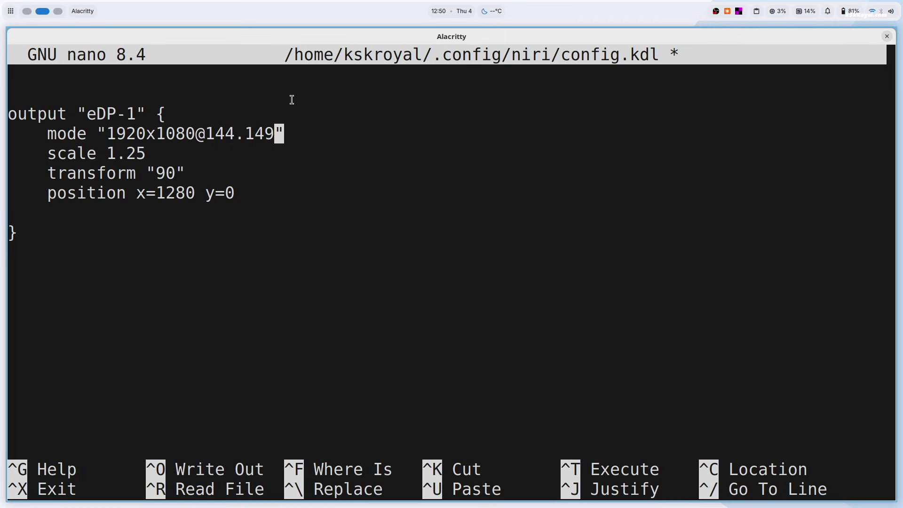
- Change the transform value from 90 to "normal"
{"action": "key", "text": "Down"}
{"action": "key", "text": "Home"}
{"action": "key", "text": "Right"}
{"action": "key", "text": "Right"}
{"action": "key", "text": "Right"}
{"action": "key", "text": "Right"}
{"action": "key", "text": "Right"}
{"action": "key", "text": "Right"}
{"action": "key", "text": "Right"}
{"action": "key", "text": "Right"}
{"action": "key", "text": "Right"}
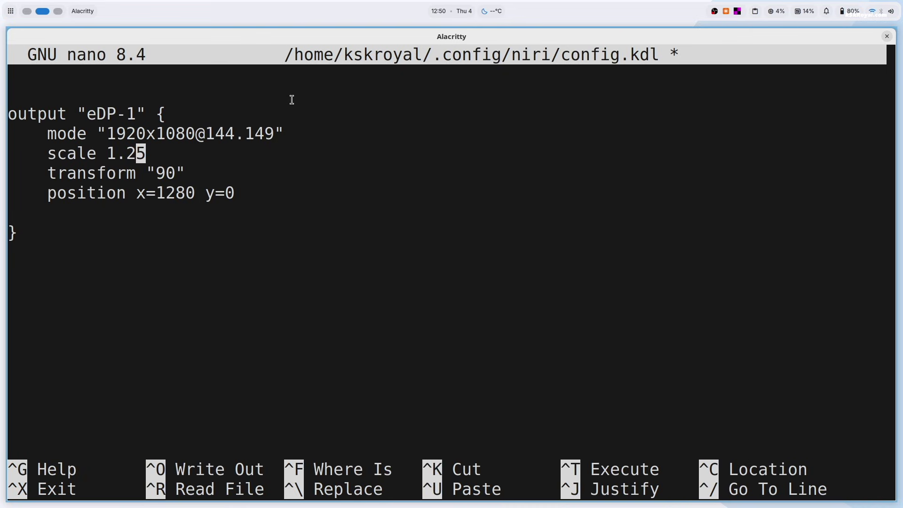
{"action": "key", "text": "Right"}
{"action": "key", "text": "Right"}
{"action": "key", "text": "Right"}
{"action": "key", "text": "Right"}
{"action": "key", "text": "Right"}
{"action": "key", "text": "Right"}
{"action": "key", "text": "Right"}
{"action": "key", "text": "Right"}
{"action": "key", "text": "Right"}
{"action": "key", "text": "Right"}
{"action": "key", "text": "Right"}
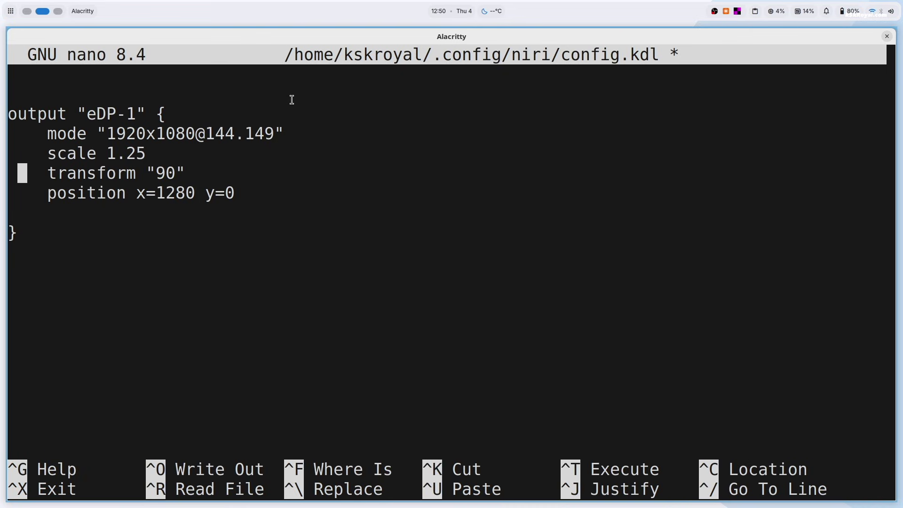
{"action": "key", "text": "Right"}
{"action": "key", "text": "Right"}
{"action": "key", "text": "Right"}
{"action": "key", "text": "Right"}
{"action": "key", "text": "Right"}
{"action": "key", "text": "Right"}
{"action": "key", "text": "Right"}
{"action": "key", "text": "Right"}
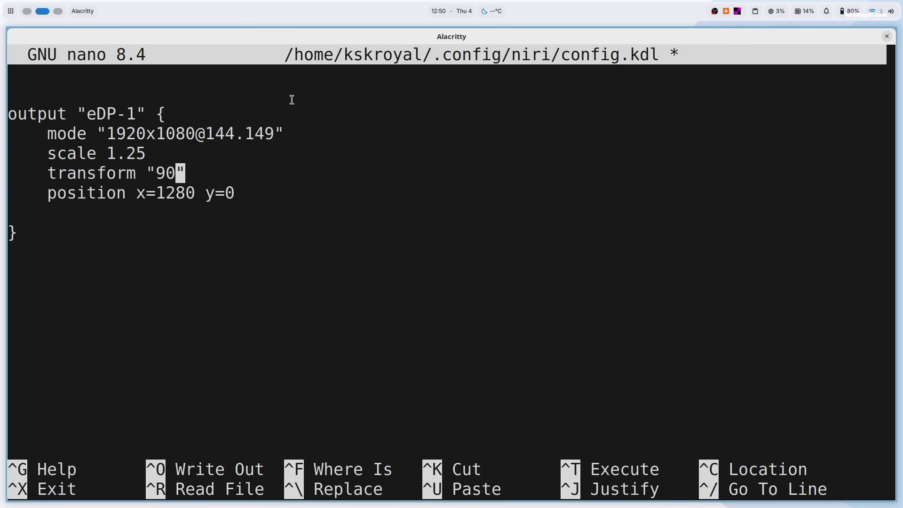
{"action": "key", "text": "BackSpace"}
{"action": "key", "text": "BackSpace"}
{"action": "type", "text": "normal"}
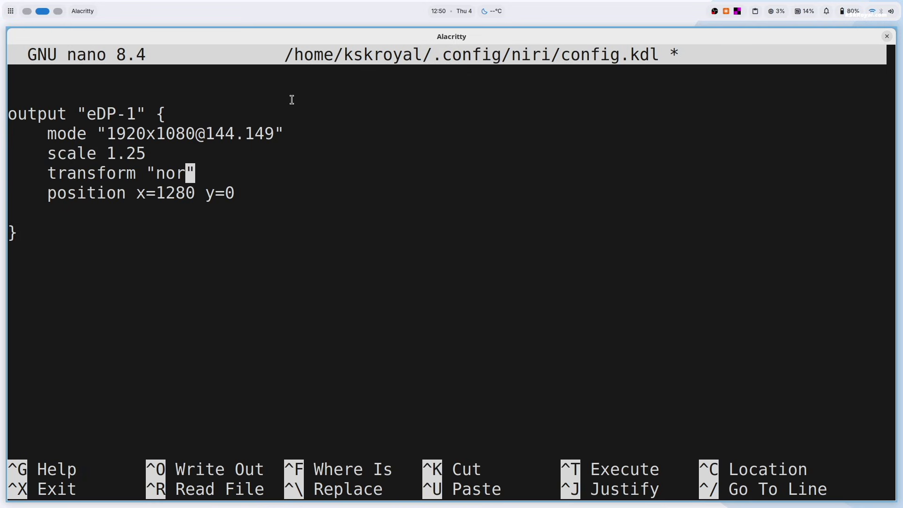
- Set the position to x=0, remove the blank line, and save config.kdl
{"action": "key", "text": "Down"}
{"action": "key", "text": "Left"}
{"action": "key", "text": "Left"}
{"action": "key", "text": "Left"}
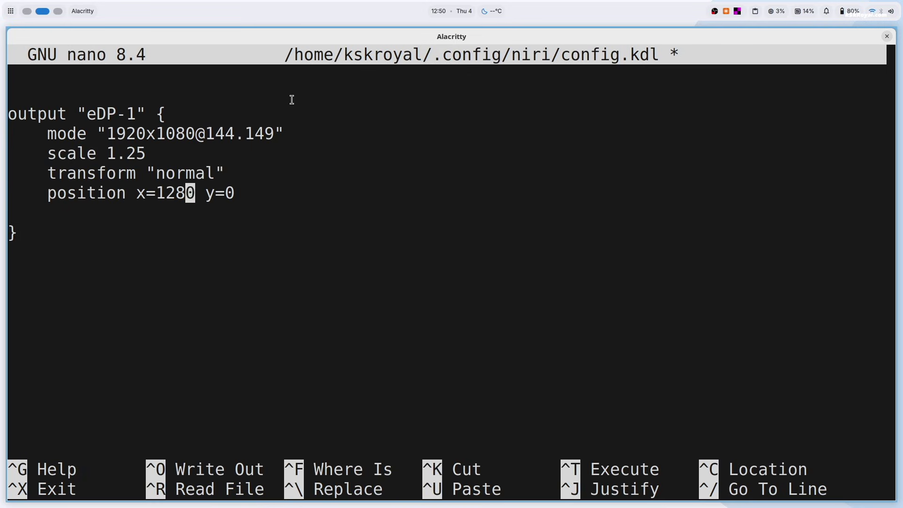
{"action": "key", "text": "Right"}
{"action": "key", "text": "BackSpace"}
{"action": "key", "text": "BackSpace"}
{"action": "key", "text": "BackSpace"}
{"action": "key", "text": "BackSpace"}
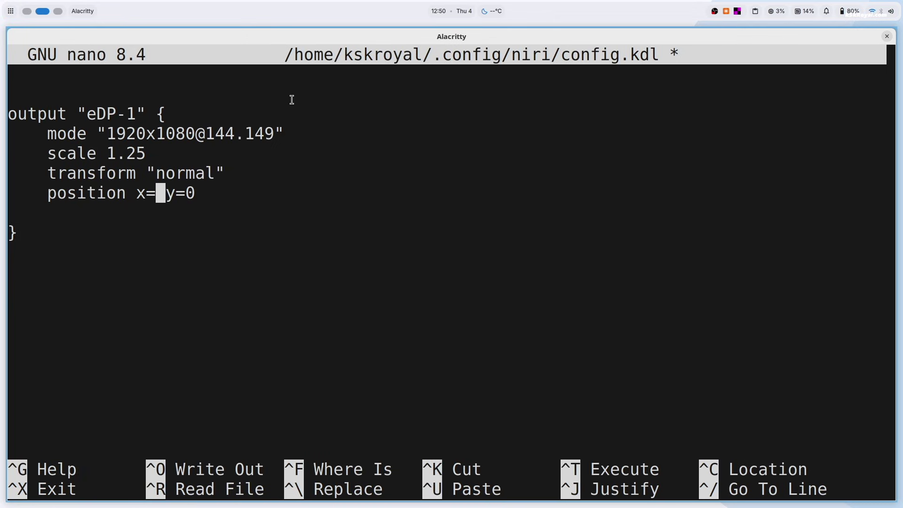
{"action": "type", "text": "0"}
{"action": "key", "text": "Right"}
{"action": "key", "text": "Right"}
{"action": "key", "text": "Right"}
{"action": "key", "text": "Right"}
{"action": "key", "text": "Right"}
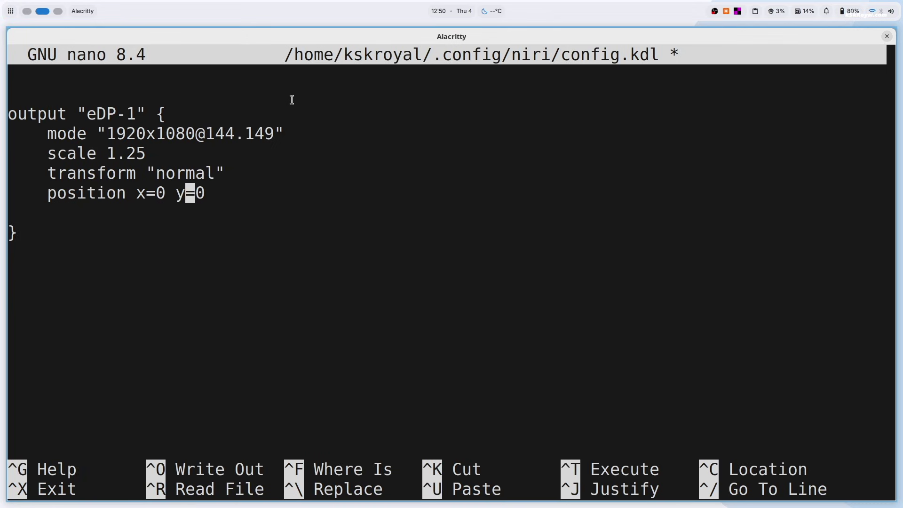
{"action": "key", "text": "BackSpace"}
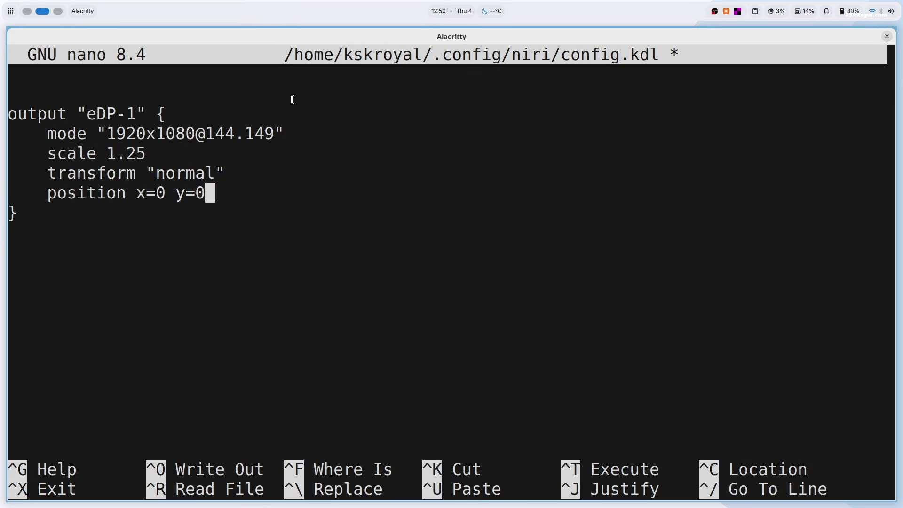
{"action": "key", "text": "ctrl+o"}
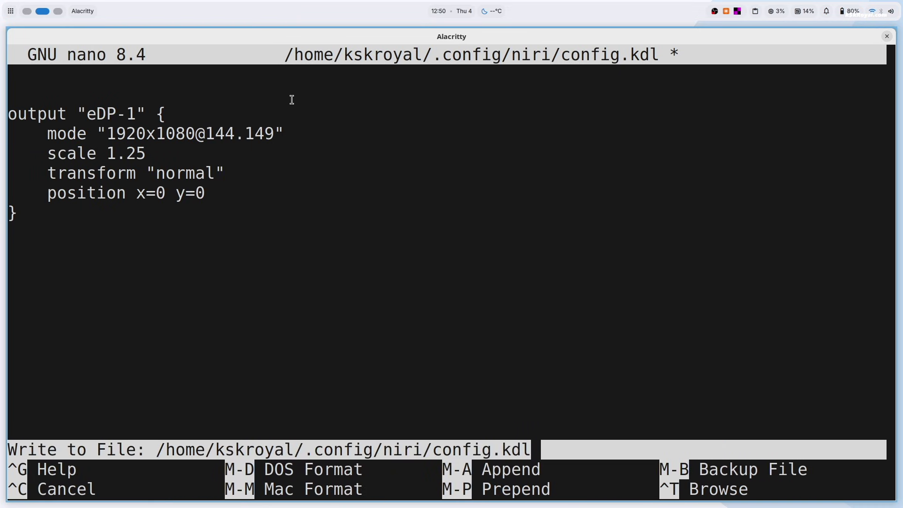
{"action": "key", "text": "Return"}
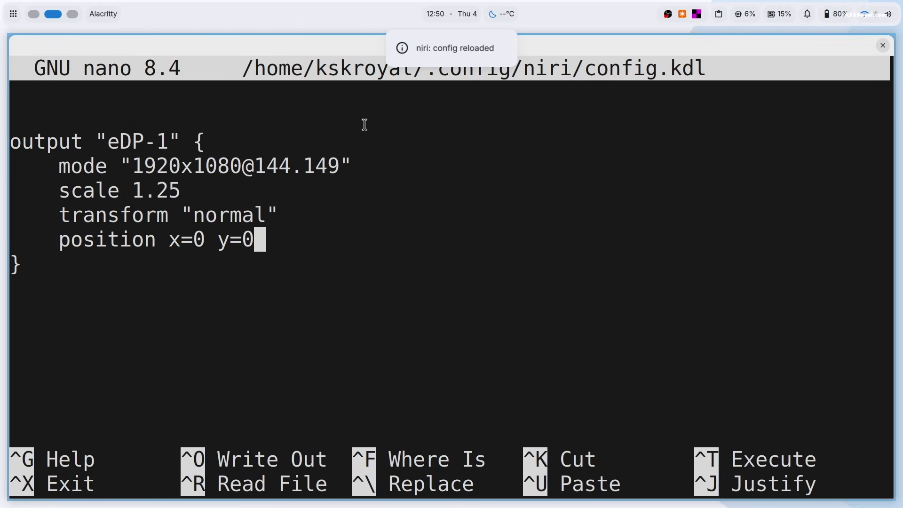
- Open and close the quick settings panel and the calendar dashboard
{"action": "left_click", "coordinate": [885, 13]}
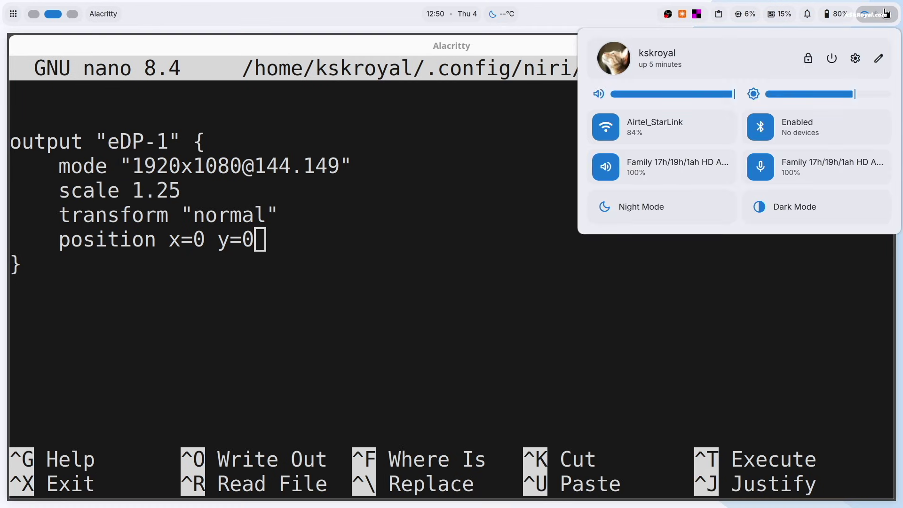
{"action": "left_click", "coordinate": [480, 354]}
{"action": "left_click", "coordinate": [436, 13]}
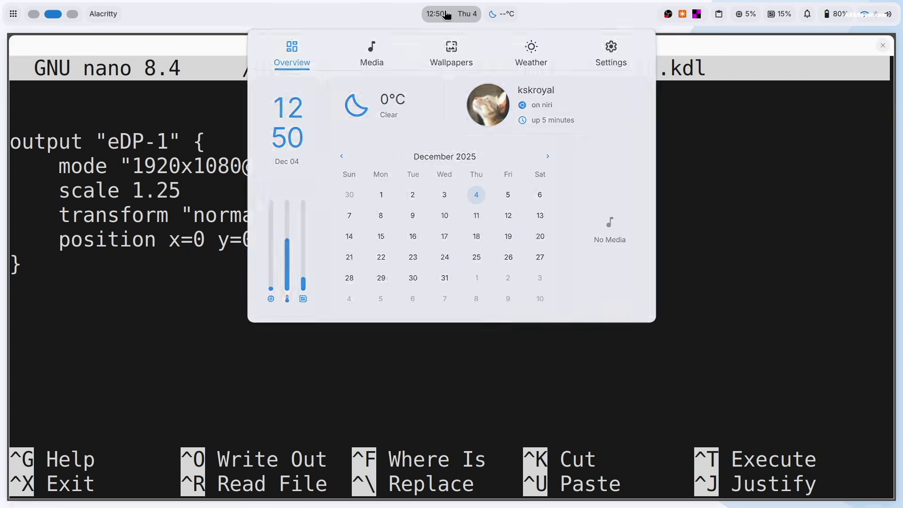
{"action": "left_click", "coordinate": [691, 342]}
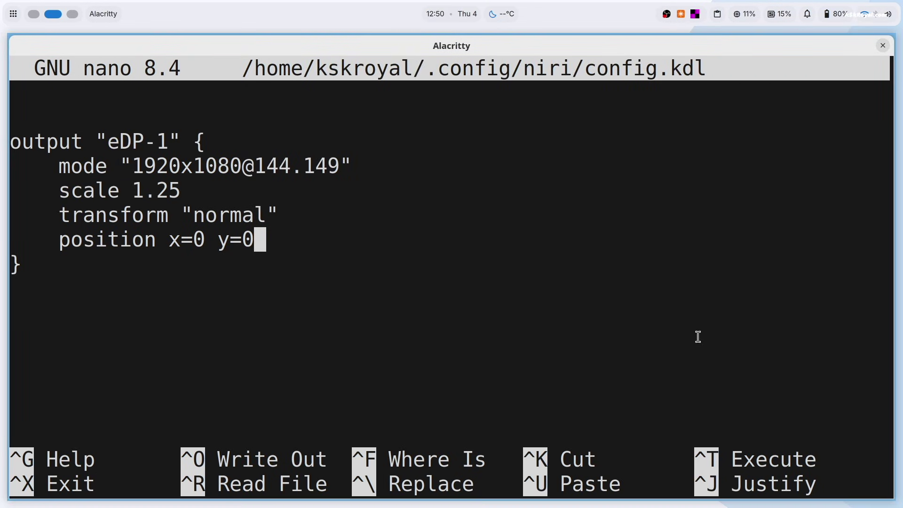
- Exit nano and move to the empty workspace through the overview
{"action": "key", "text": "ctrl+x"}
{"action": "key", "text": "super+Right"}
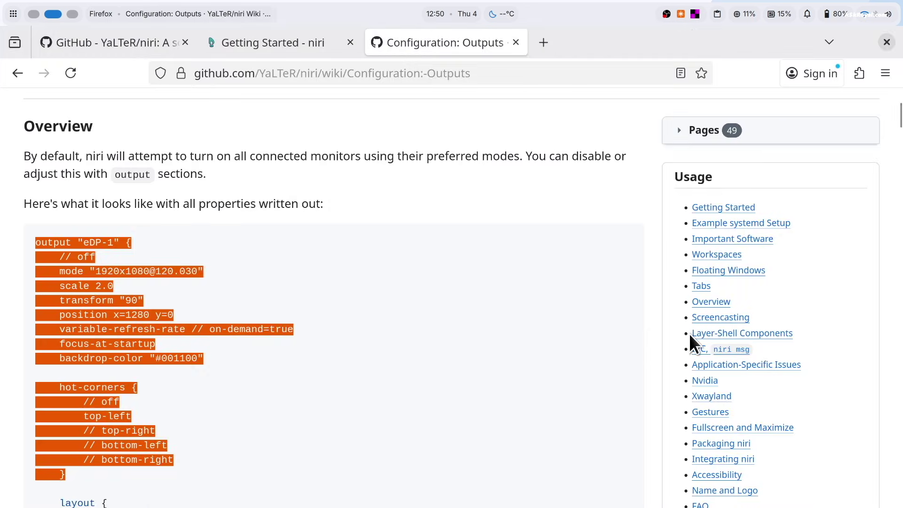
{"action": "key", "text": "super+o"}
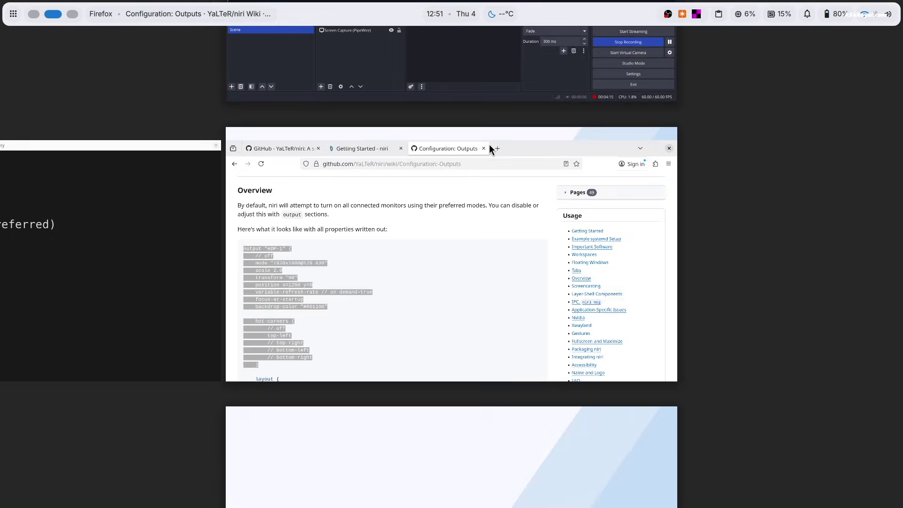
{"action": "scroll", "coordinate": [496, 178], "scroll_direction": "down", "scroll_amount": 1}
{"action": "key", "text": "super+o"}
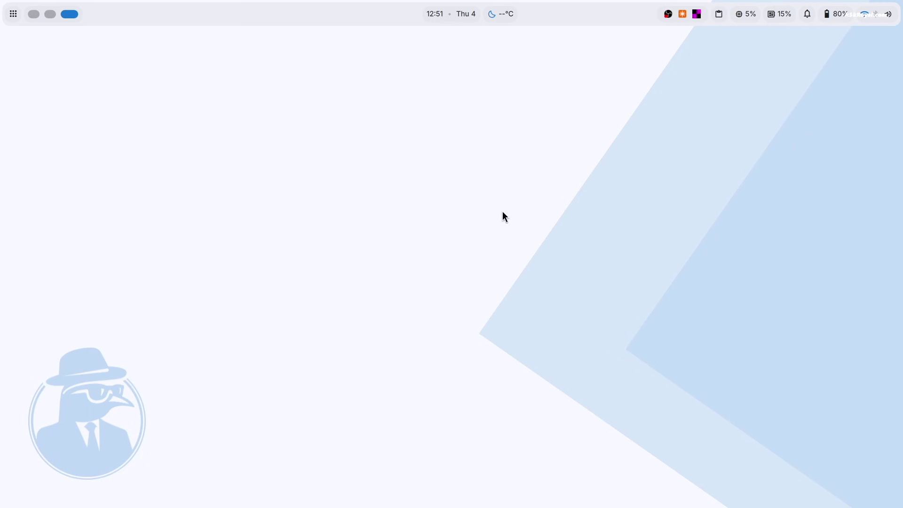
- View the About page in shell Settings, then show the dashboard's Wallpapers page
{"action": "left_click", "coordinate": [447, 13]}
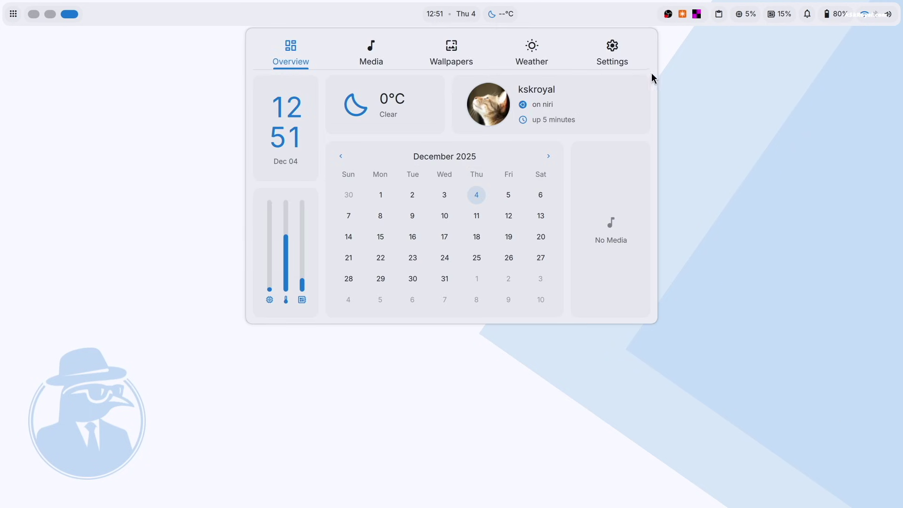
{"action": "left_click", "coordinate": [627, 59]}
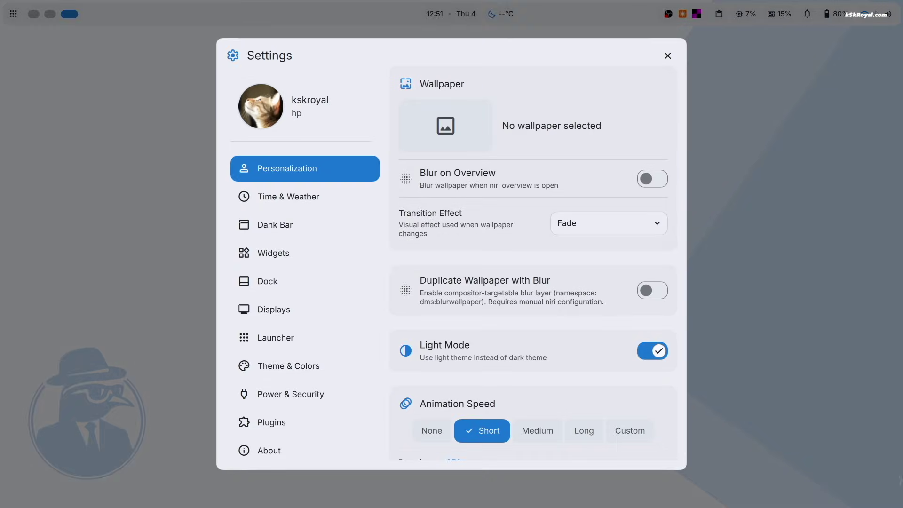
{"action": "left_click", "coordinate": [296, 444]}
{"action": "left_click", "coordinate": [668, 55]}
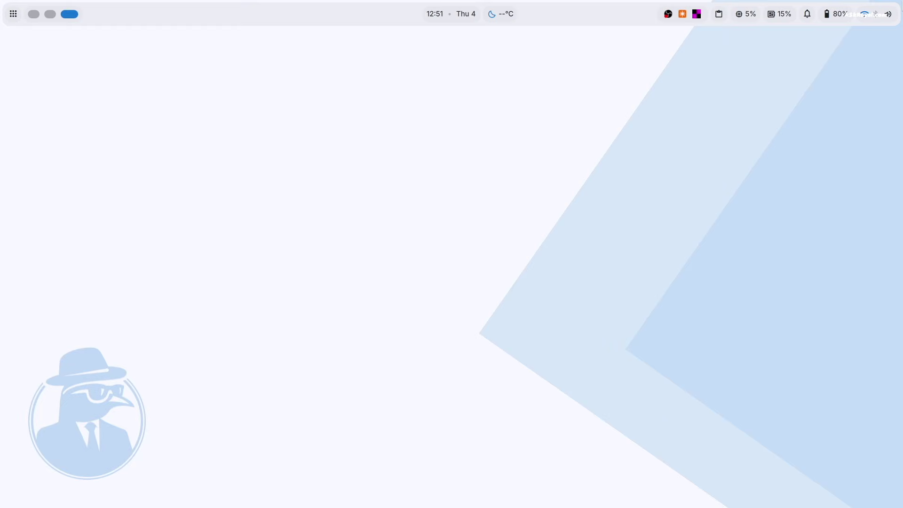
{"action": "left_click", "coordinate": [477, 21]}
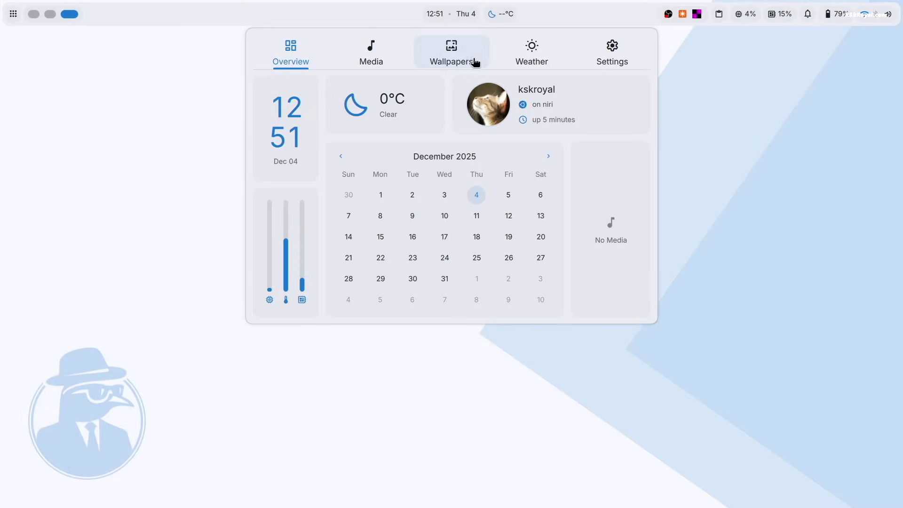
{"action": "left_click", "coordinate": [475, 62]}
- In a new Alacritty terminal, cd into Pictures/ and type the git clone command for the wallpaper repo
{"action": "key", "text": "super+Return"}
{"action": "type", "text": "cd Pictures/"}
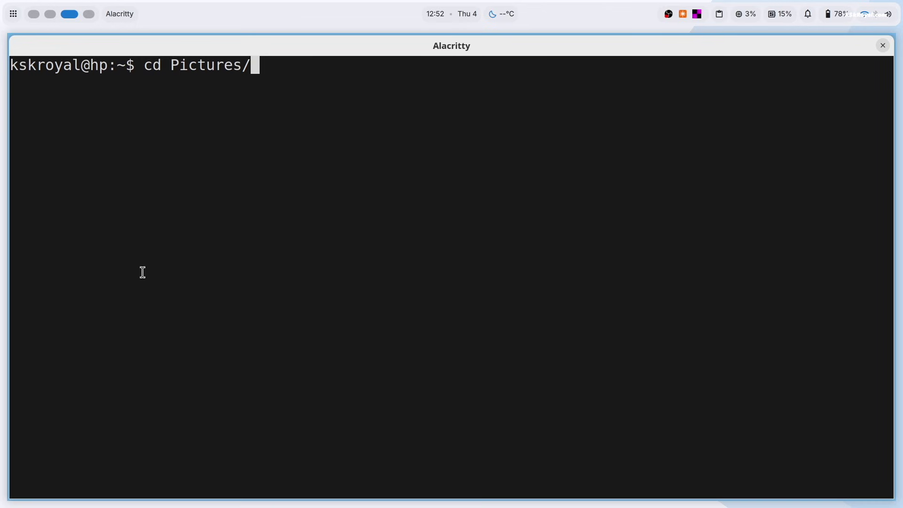
{"action": "key", "text": "Return"}
{"action": "type", "text": "g"}
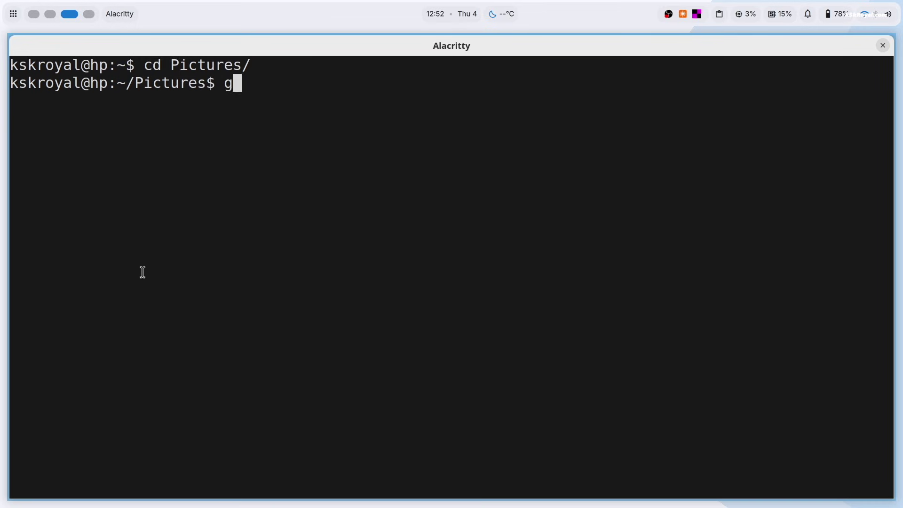
{"action": "type", "text": "it clone https"}
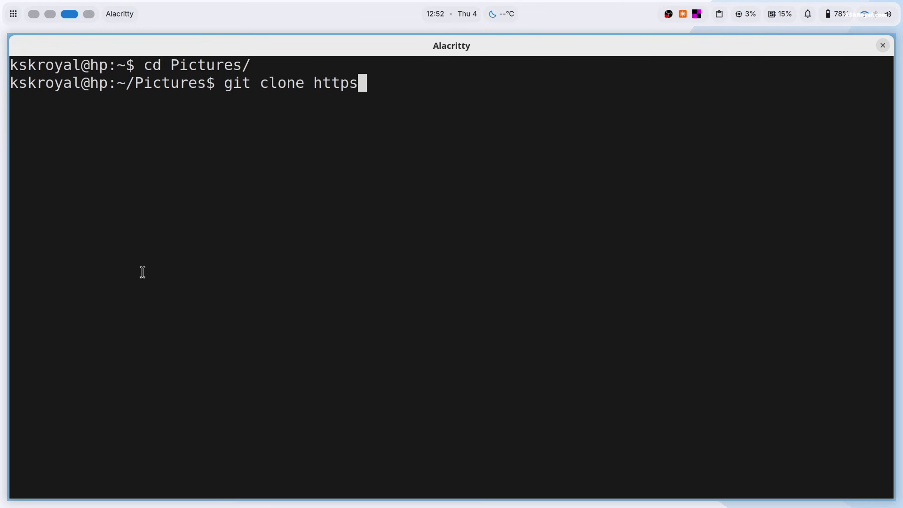
{"action": "type", "text": "://github.com/"}
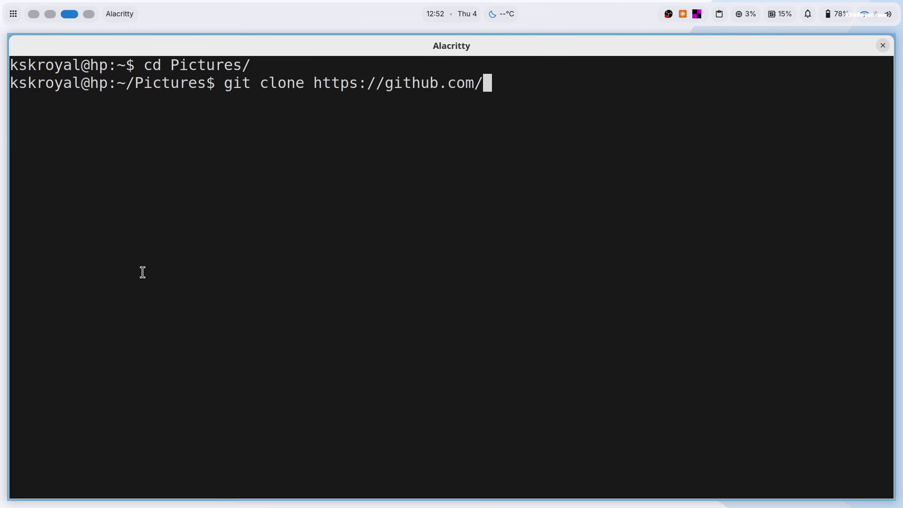
{"action": "type", "text": "mylinuxforwork/wallpaper.git"}
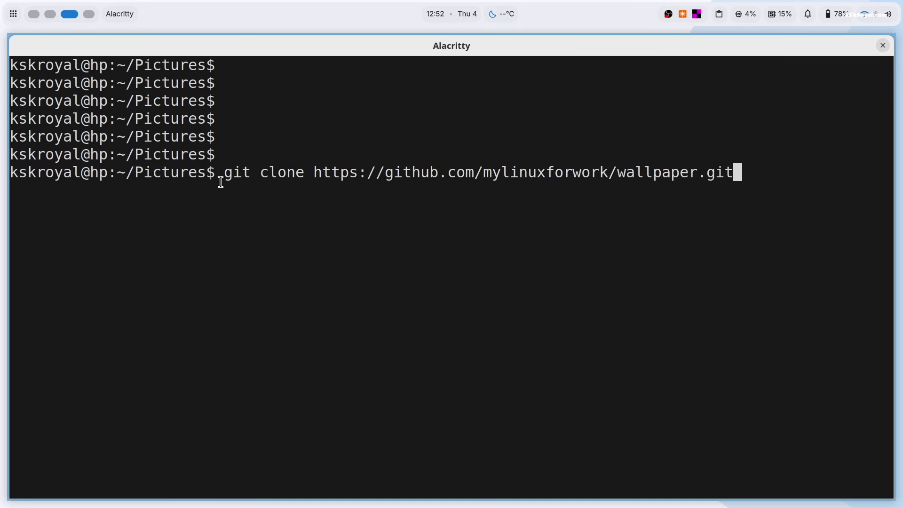
{"action": "mouse_move", "coordinate": [220, 182]}
{"action": "left_mouse_down"}
{"action": "mouse_move", "coordinate": [393, 171]}
{"action": "mouse_move", "coordinate": [729, 172]}
{"action": "left_mouse_up"}
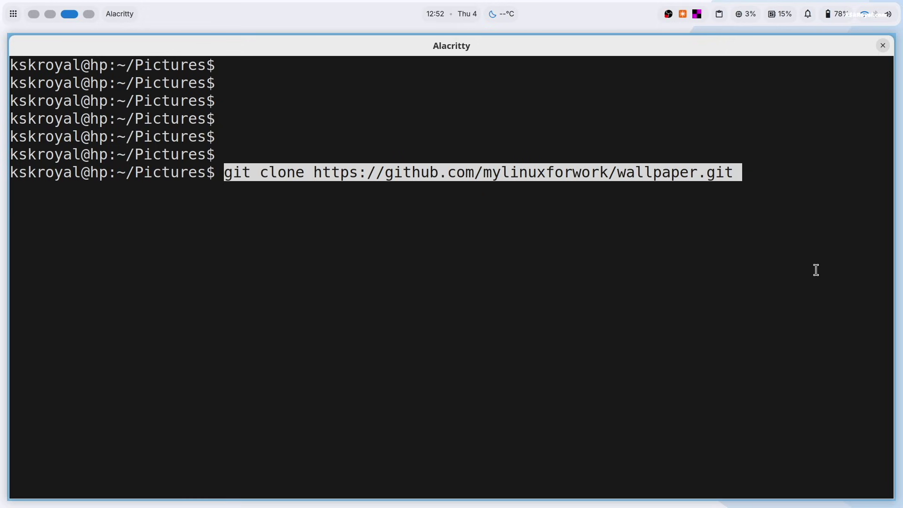
- On empty workspace 4, bring up the clock dashboard's Wallpapers page
{"action": "key", "text": "super+4"}
{"action": "left_click", "coordinate": [472, 14]}
{"action": "left_click", "coordinate": [464, 57]}
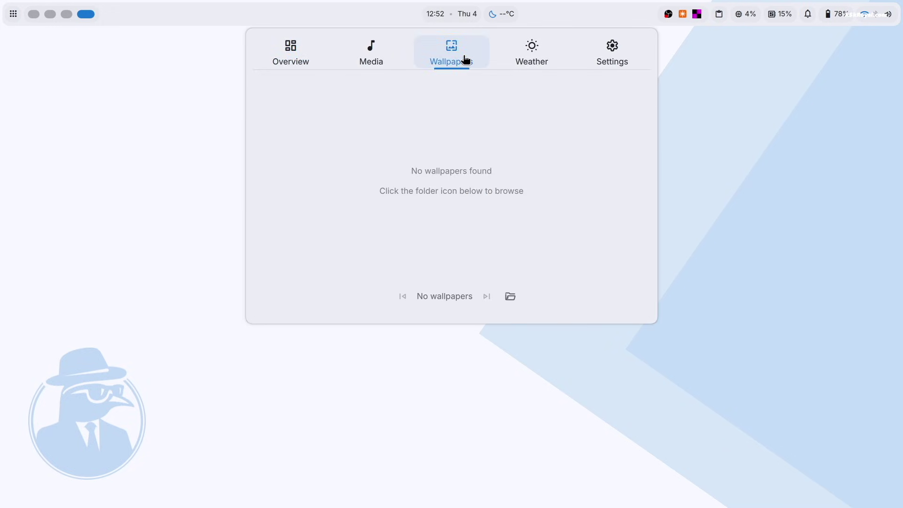
- Set the wallpaper source folder to Pictures/wallpapers
{"action": "left_click", "coordinate": [511, 297]}
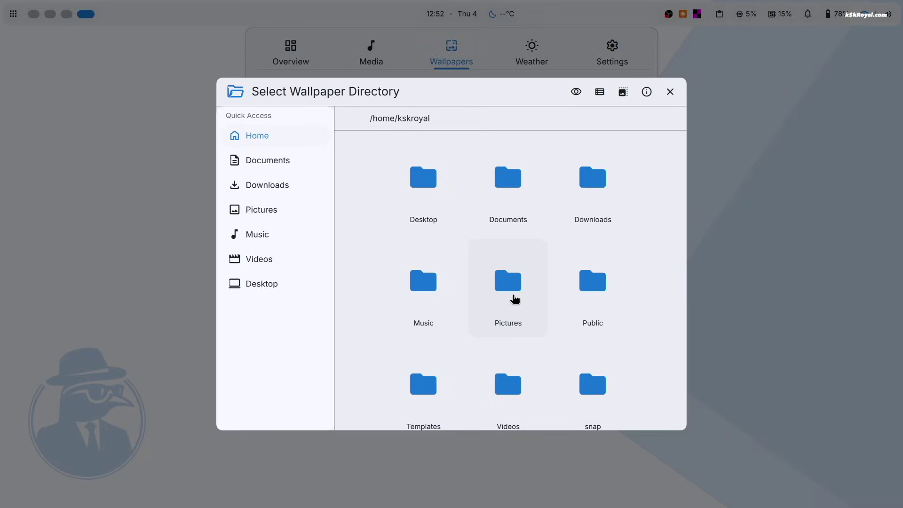
{"action": "double_click", "coordinate": [515, 299]}
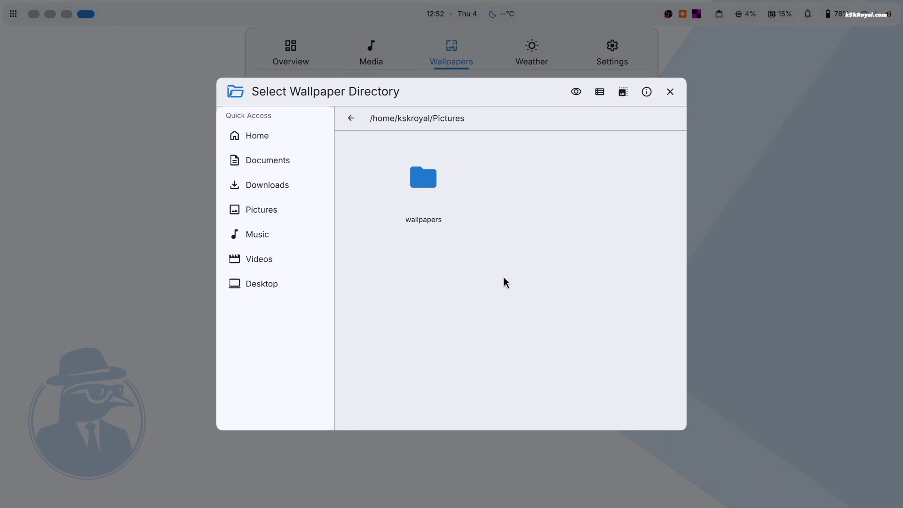
{"action": "double_click", "coordinate": [435, 188]}
{"action": "left_click", "coordinate": [435, 186]}
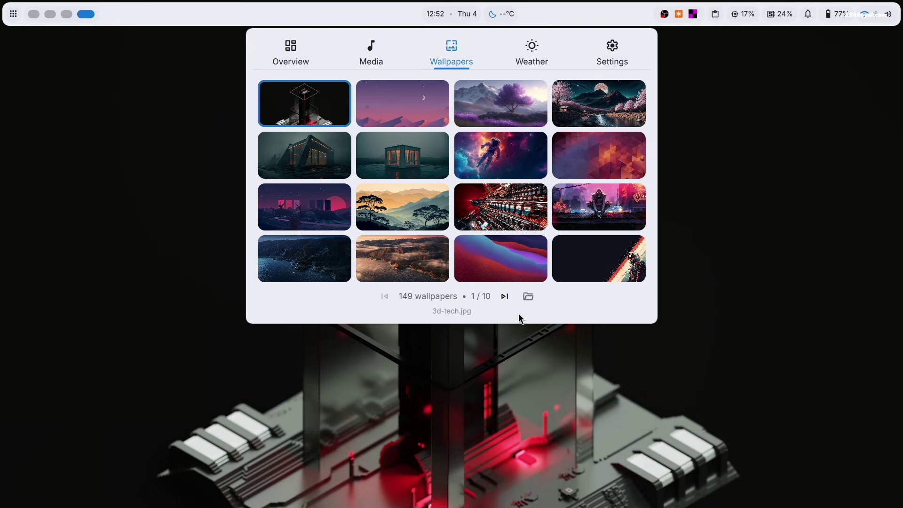
- Page through to wallpaper page 4 and apply golden-horizon.jpg as the background
{"action": "left_click", "coordinate": [509, 302]}
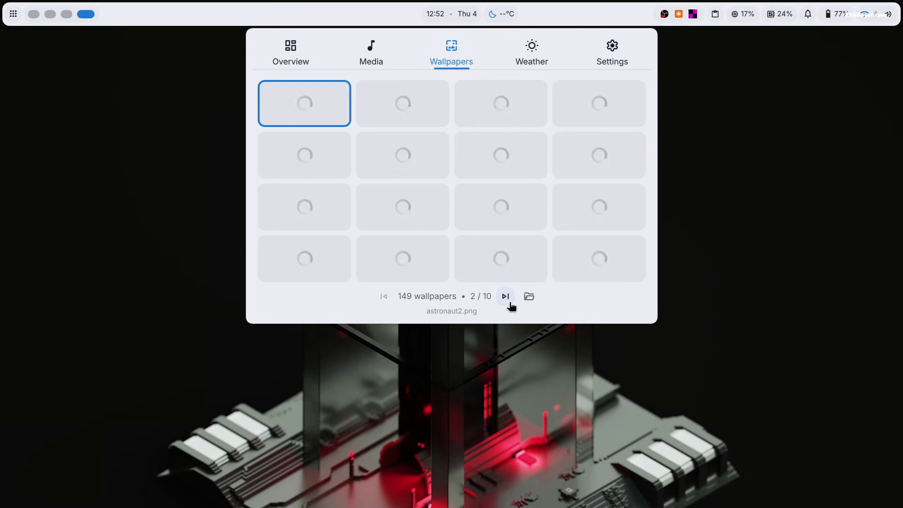
{"action": "left_click", "coordinate": [510, 302]}
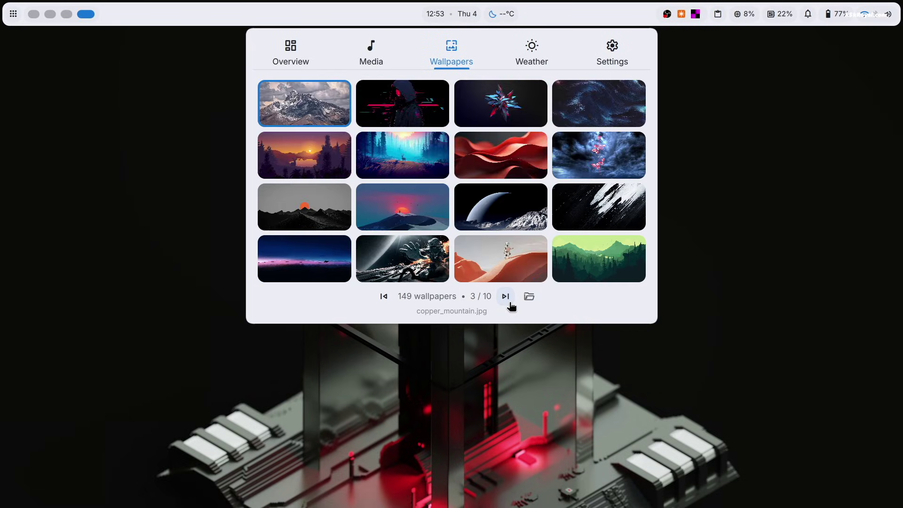
{"action": "left_click", "coordinate": [510, 304]}
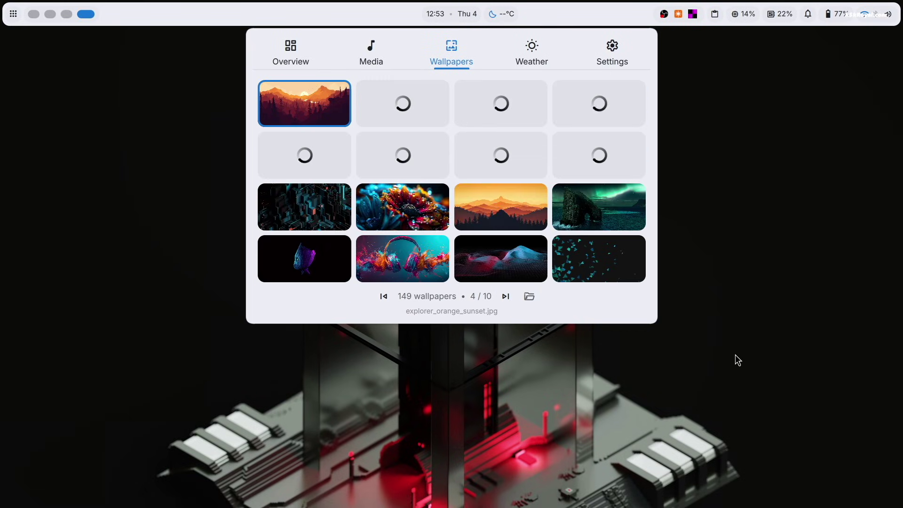
{"action": "left_click", "coordinate": [494, 207]}
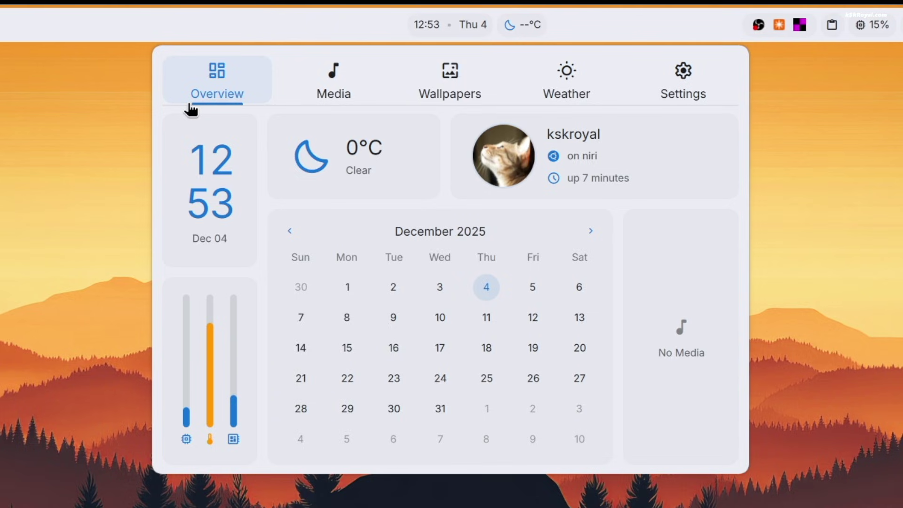
- Browse the dashboard's Media, Wallpapers, Weather and Overview tabs
{"action": "left_click", "coordinate": [363, 81]}
{"action": "left_click", "coordinate": [479, 97]}
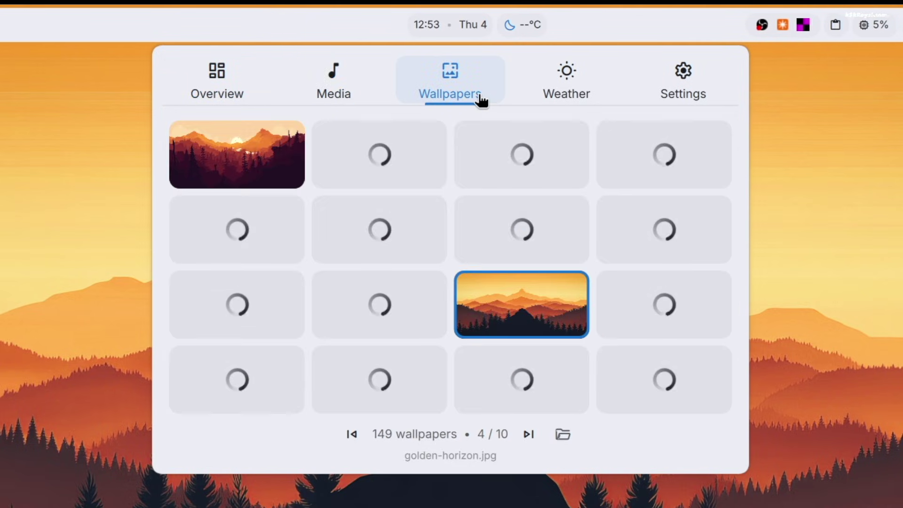
{"action": "left_click", "coordinate": [546, 92]}
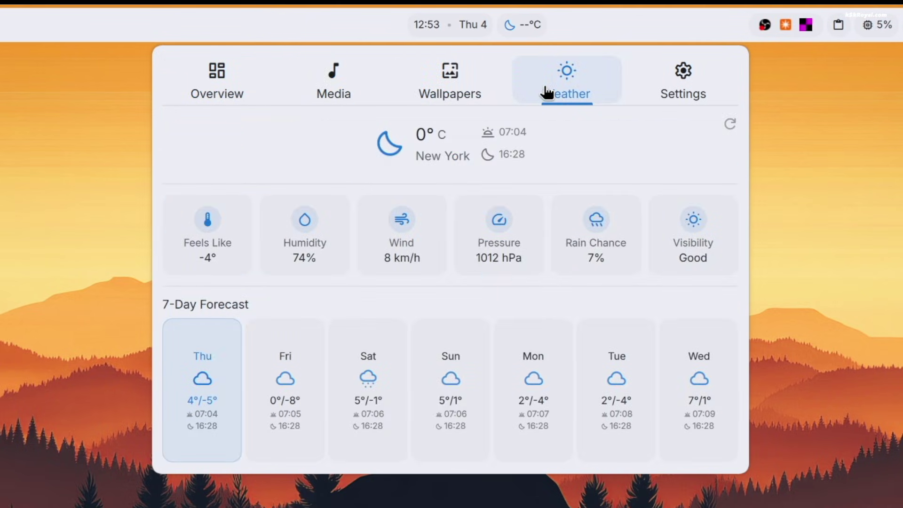
{"action": "left_click", "coordinate": [203, 90]}
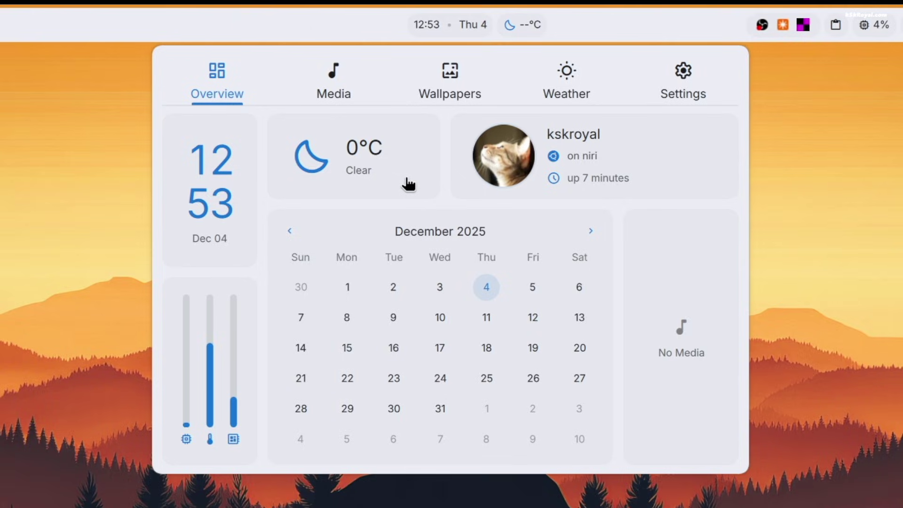
{"action": "left_click", "coordinate": [323, 92]}
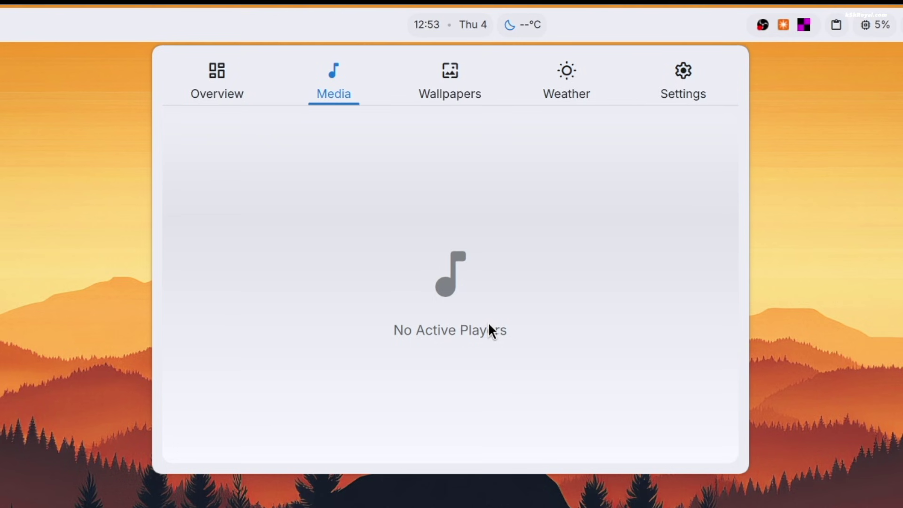
- Page the wallpaper grid to page 6, then show the New York weather forecast
{"action": "left_click", "coordinate": [466, 100]}
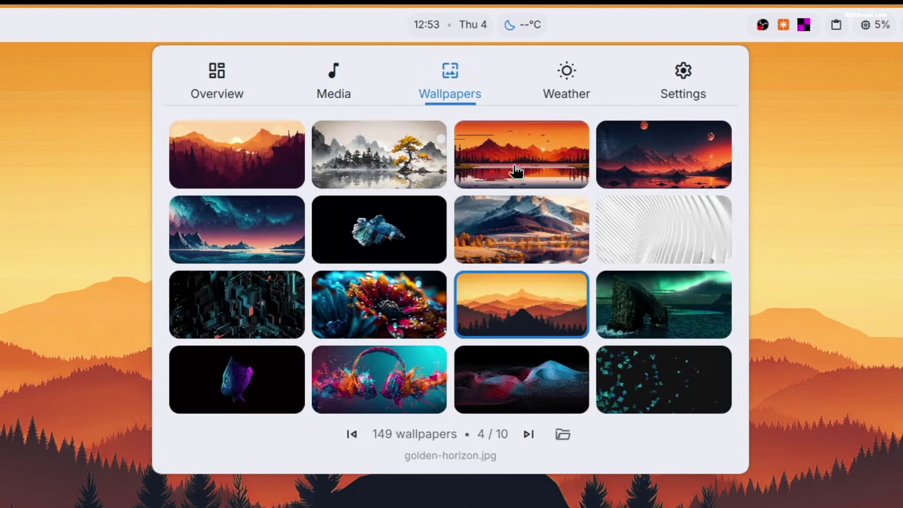
{"action": "left_click", "coordinate": [528, 434]}
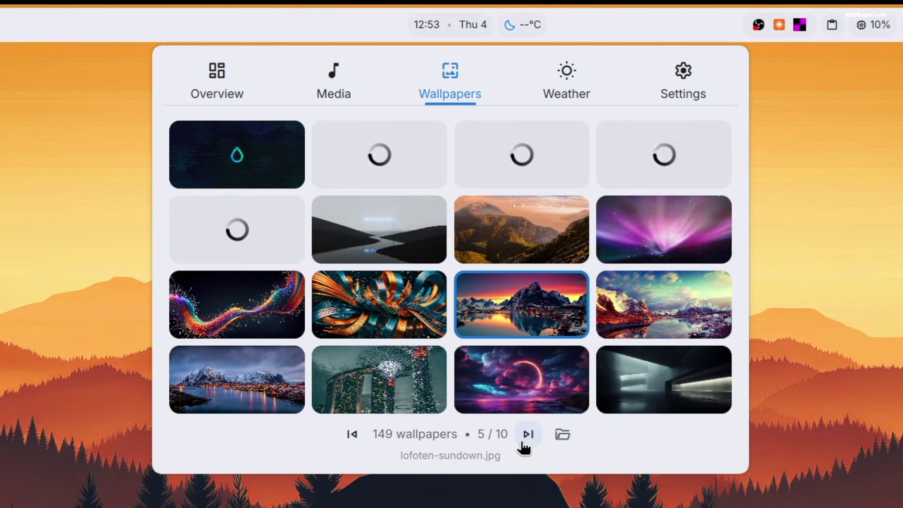
{"action": "left_click", "coordinate": [523, 443]}
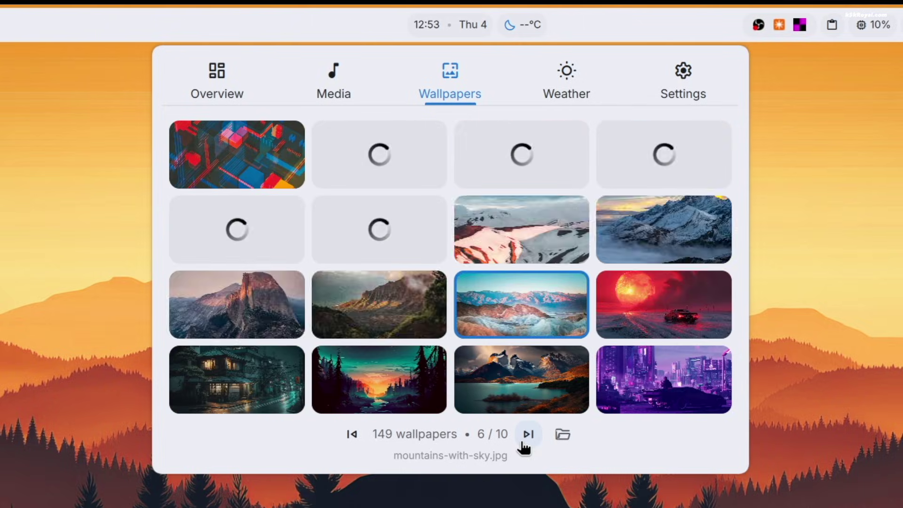
{"action": "left_click", "coordinate": [552, 76]}
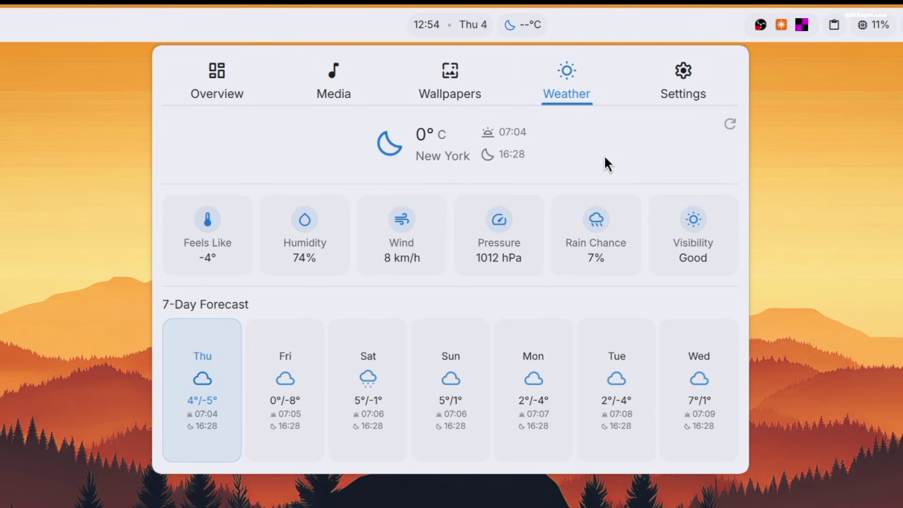
- In Settings > Personalization, switch Light Mode off and back on
{"action": "left_click", "coordinate": [672, 78]}
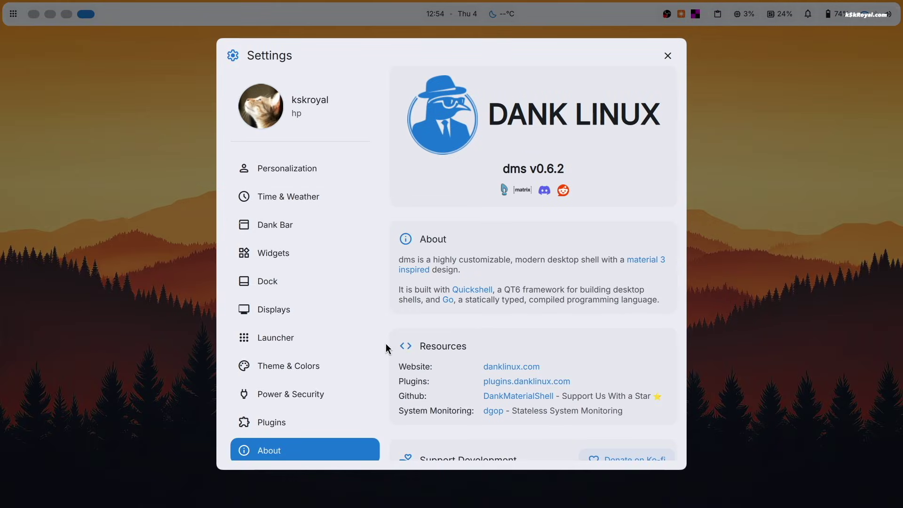
{"action": "left_click", "coordinate": [287, 168]}
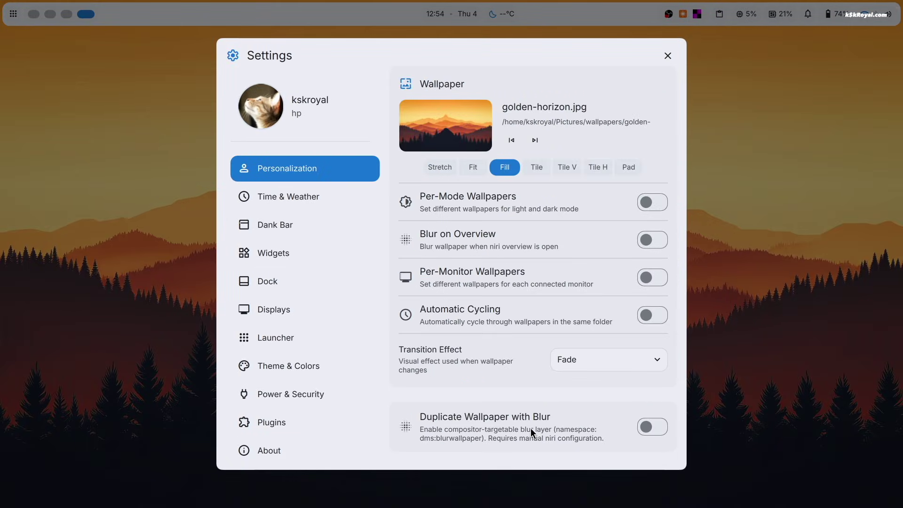
{"action": "scroll", "coordinate": [530, 429], "scroll_direction": "down", "scroll_amount": 3}
{"action": "scroll", "coordinate": [529, 432], "scroll_direction": "down", "scroll_amount": 3}
{"action": "left_click", "coordinate": [648, 348]}
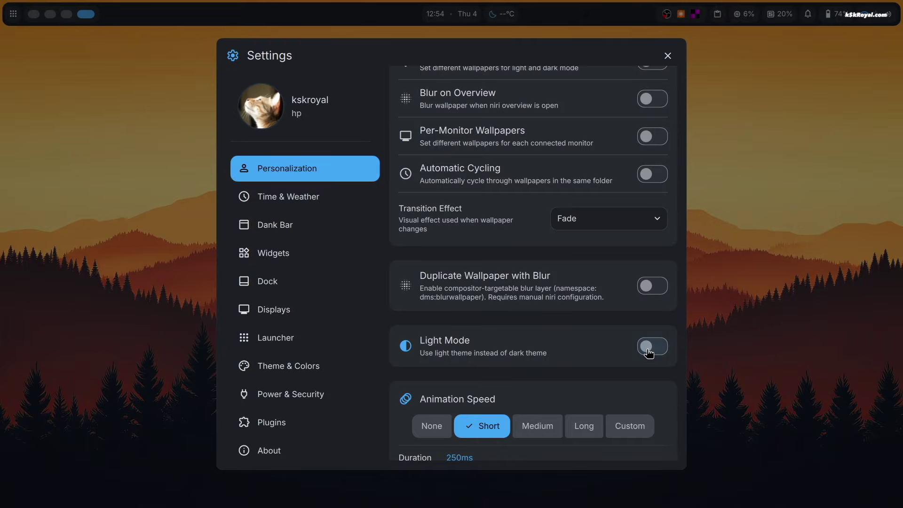
{"action": "left_click", "coordinate": [649, 352]}
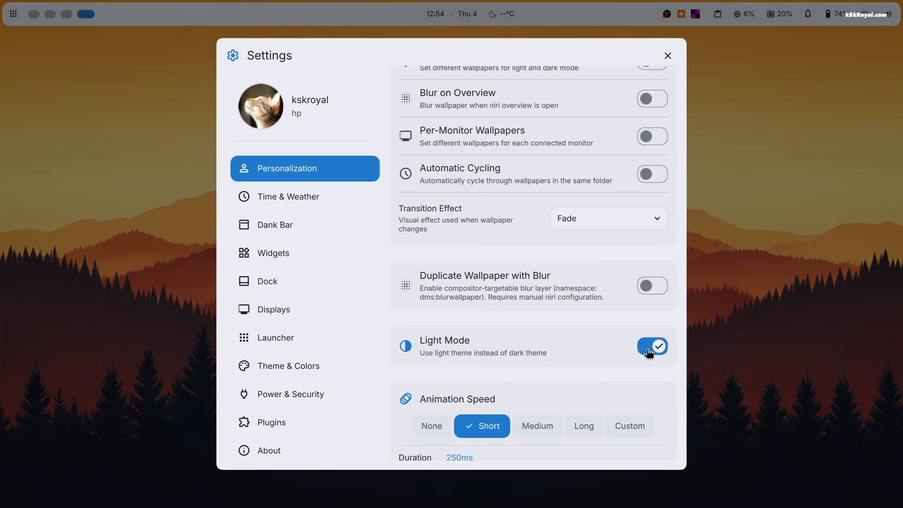
- Enable Dynamic Theming and try Vibrant, Content and Expressive palettes, settling on Fidelity
{"action": "scroll", "coordinate": [516, 397], "scroll_direction": "down", "scroll_amount": 15}
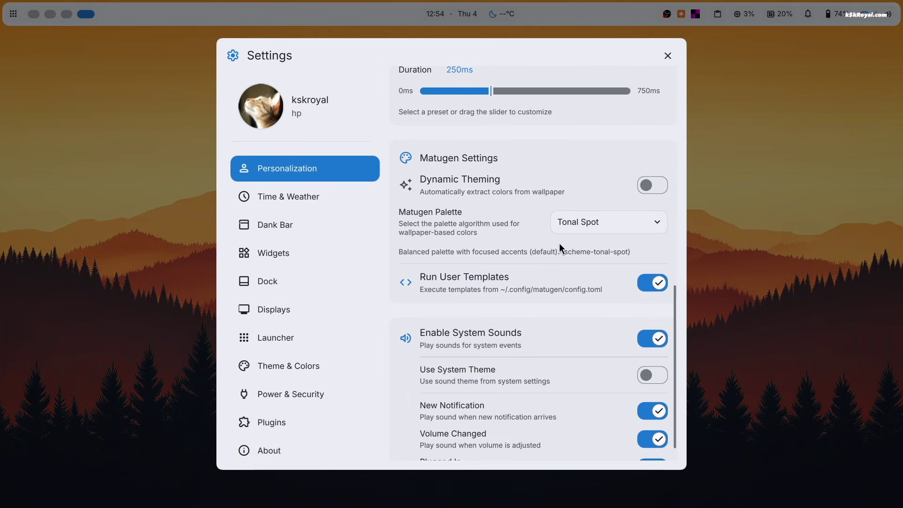
{"action": "left_click", "coordinate": [664, 182]}
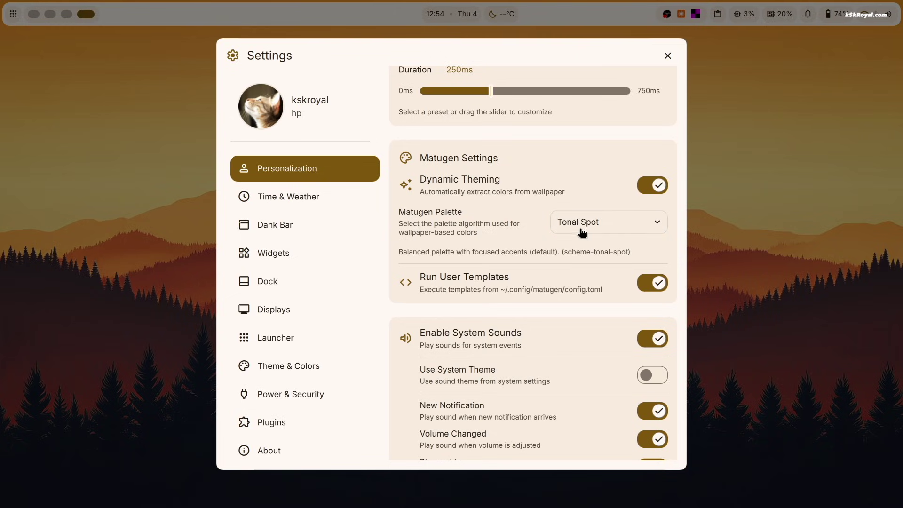
{"action": "left_click", "coordinate": [582, 231]}
{"action": "left_click", "coordinate": [588, 272]}
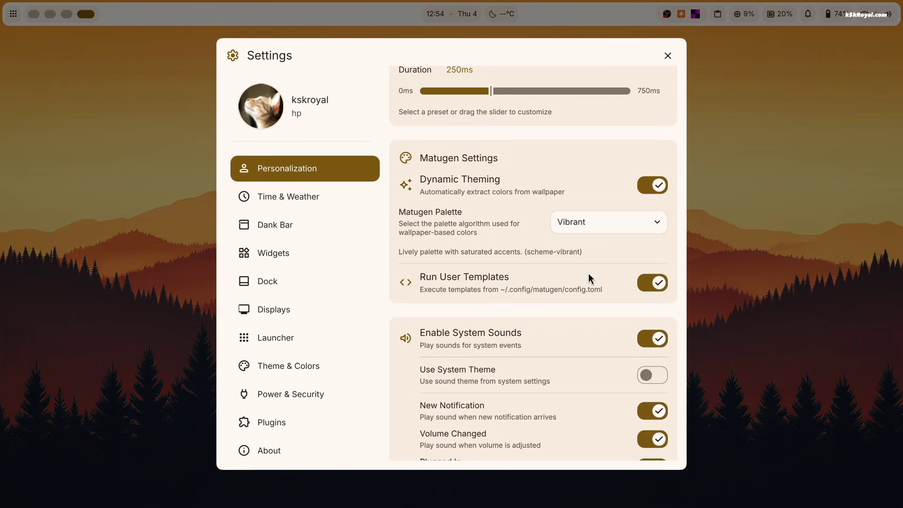
{"action": "left_click", "coordinate": [583, 226]}
{"action": "left_click", "coordinate": [597, 311]}
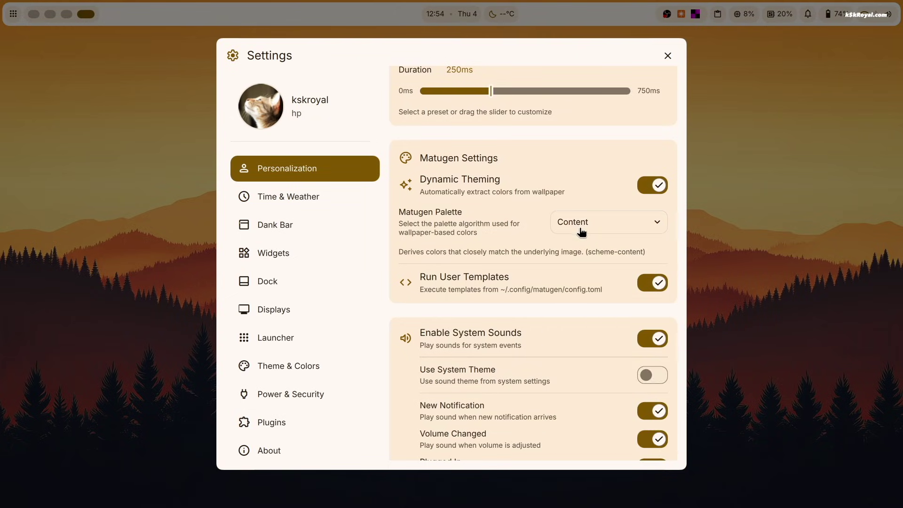
{"action": "left_click", "coordinate": [581, 231]}
{"action": "left_click", "coordinate": [580, 331]}
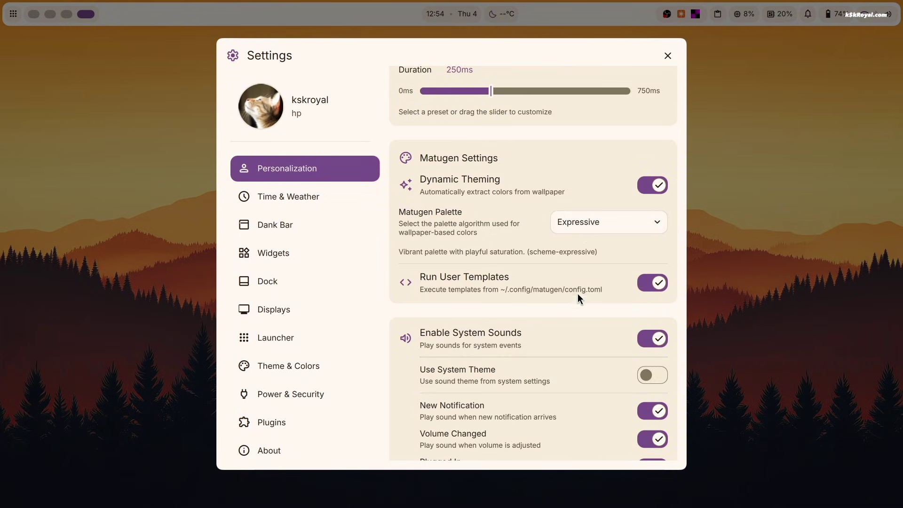
{"action": "left_click", "coordinate": [581, 230]}
{"action": "left_click", "coordinate": [586, 348]}
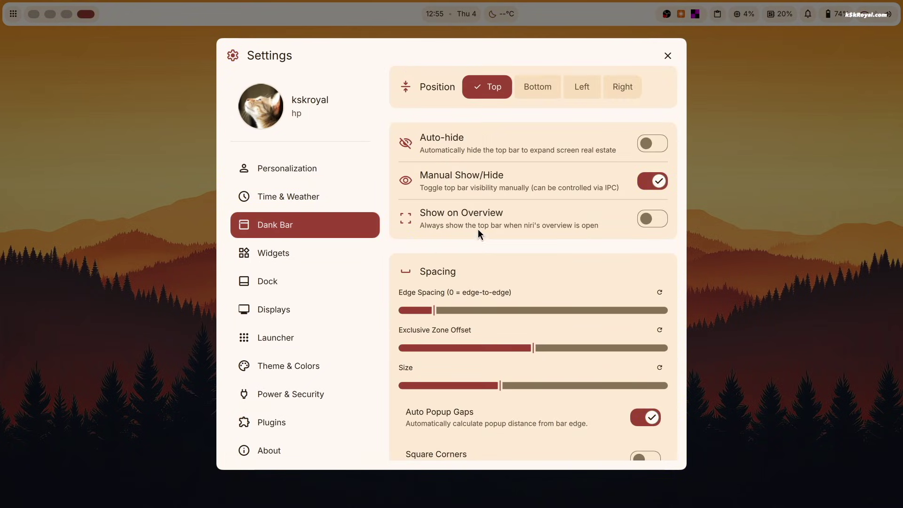
- Try the bar at the bottom and left edges, then return it to the top
{"action": "left_click", "coordinate": [520, 83]}
{"action": "left_click", "coordinate": [585, 86]}
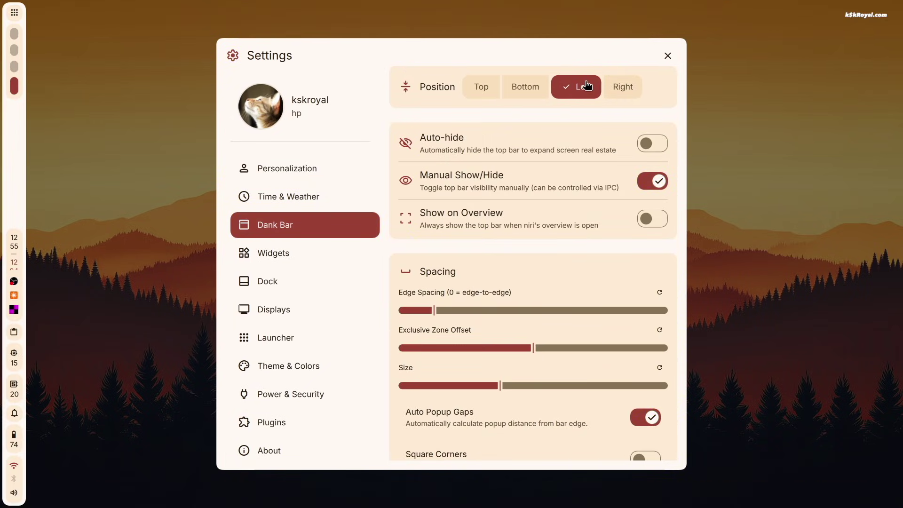
{"action": "left_click", "coordinate": [473, 92]}
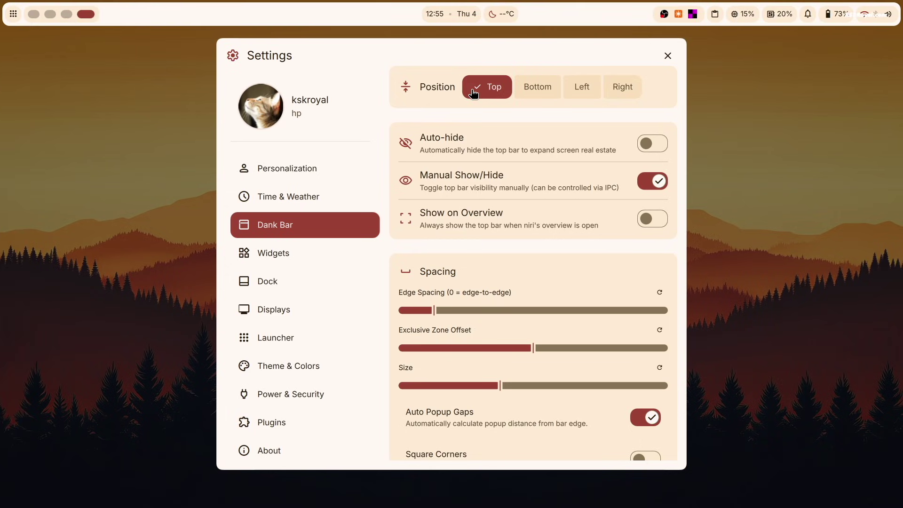
- Number the workspaces, show at least three, and leave workspace app icons off
{"action": "left_click", "coordinate": [280, 258]}
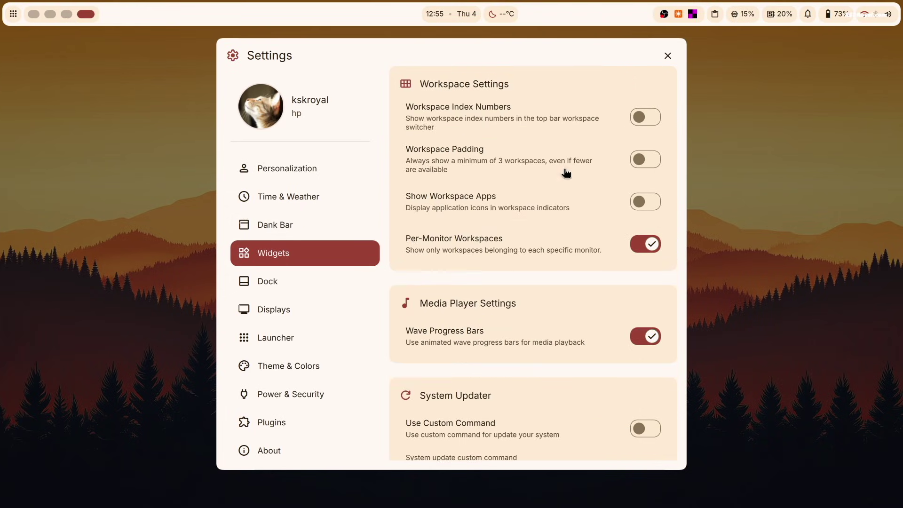
{"action": "left_click", "coordinate": [633, 123]}
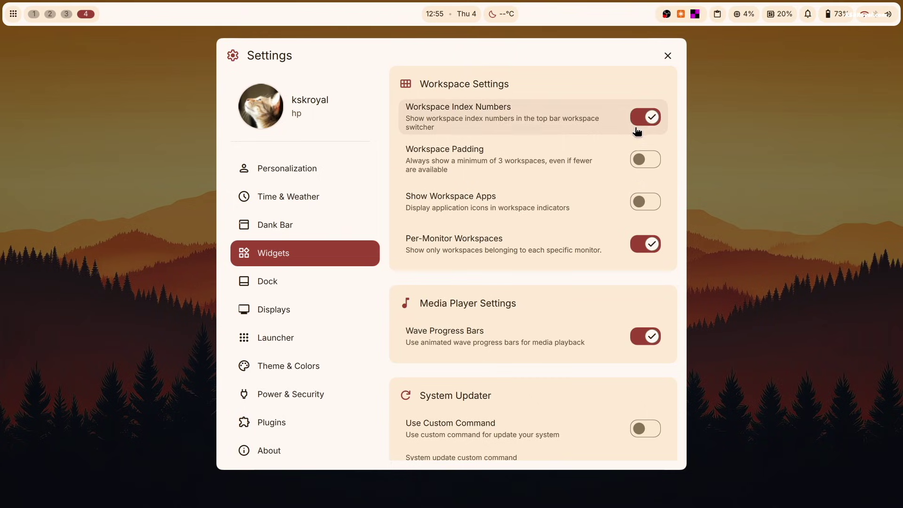
{"action": "left_click", "coordinate": [645, 168]}
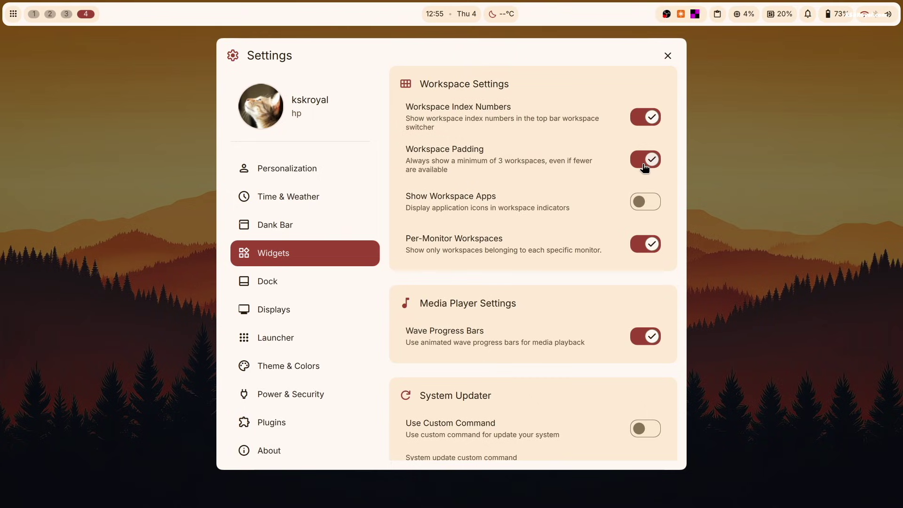
{"action": "left_click", "coordinate": [644, 202]}
{"action": "left_click", "coordinate": [645, 202]}
- Show the dock at the screen bottom with line-style running-app indicators
{"action": "left_click", "coordinate": [265, 281]}
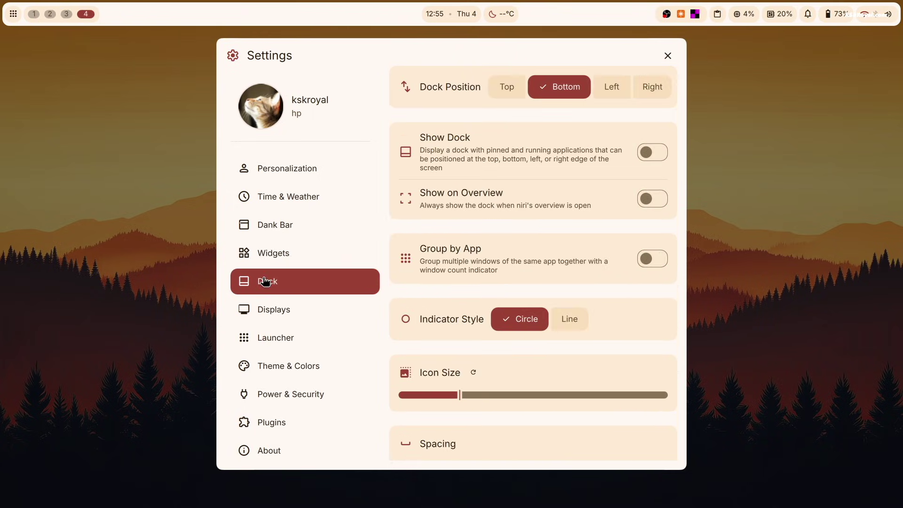
{"action": "left_click", "coordinate": [646, 150]}
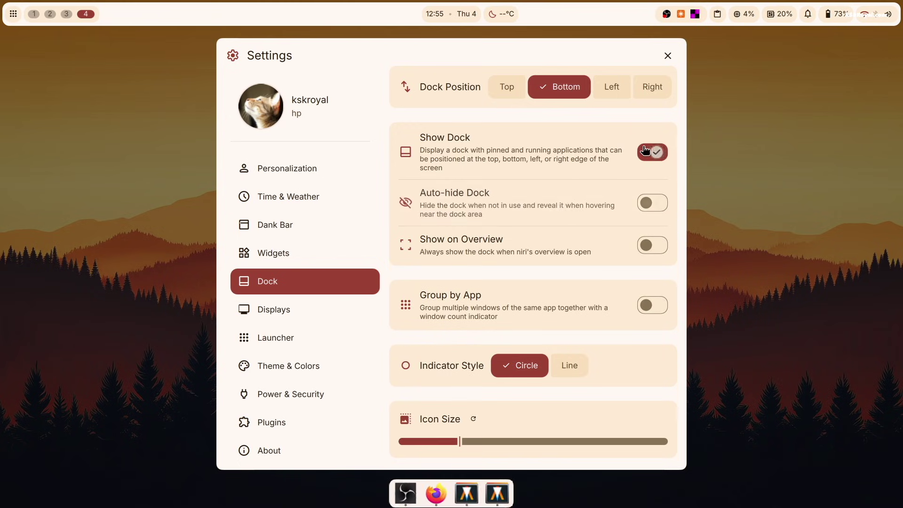
{"action": "left_click", "coordinate": [563, 371]}
{"action": "scroll", "coordinate": [532, 413], "scroll_direction": "down", "scroll_amount": 5}
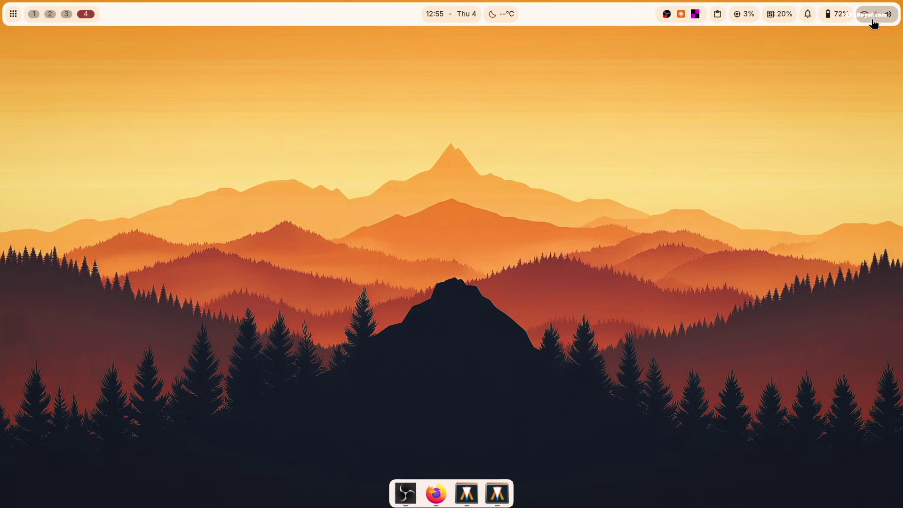
- Open quick settings and set screen brightness to about 70%
{"action": "left_click", "coordinate": [873, 20]}
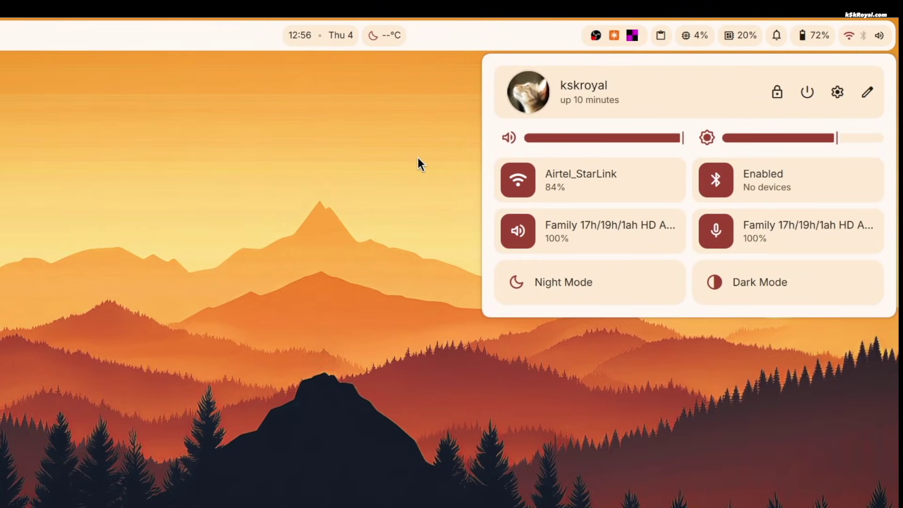
{"action": "mouse_move", "coordinate": [568, 141]}
{"action": "mouse_move", "coordinate": [824, 134]}
{"action": "left_mouse_down"}
{"action": "mouse_move", "coordinate": [721, 137]}
{"action": "mouse_move", "coordinate": [831, 138]}
{"action": "left_mouse_up"}
{"action": "left_click_drag", "start_coordinate": [655, 145], "coordinate": [704, 150]}
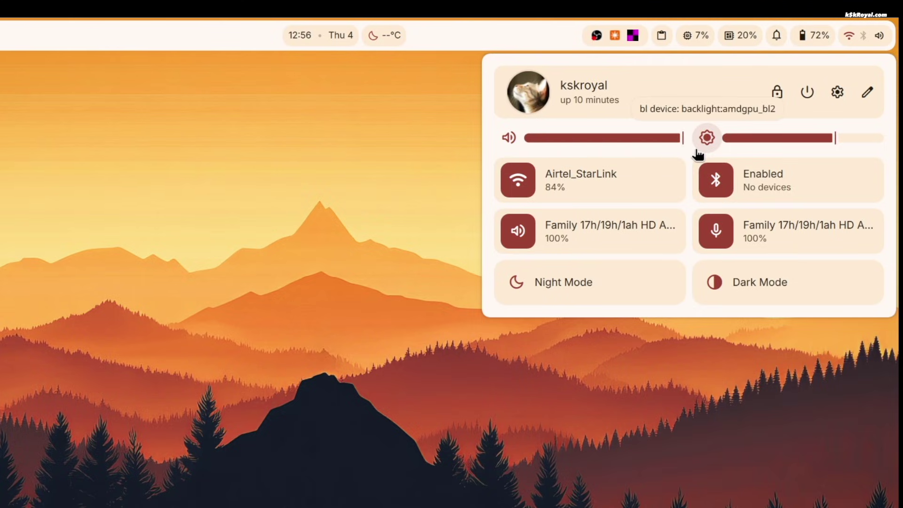
- Toggle Dark Mode on and back off, then open and dismiss the power options
{"action": "left_click", "coordinate": [763, 281]}
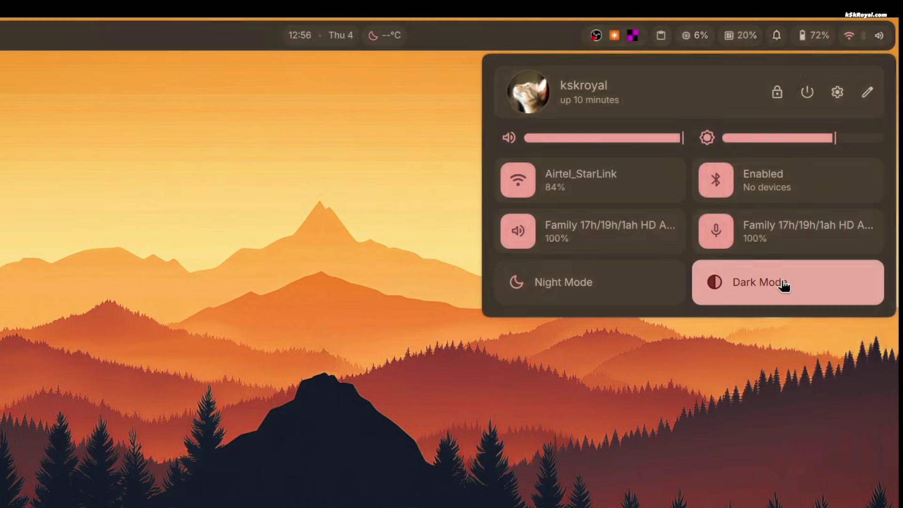
{"action": "left_click", "coordinate": [783, 285]}
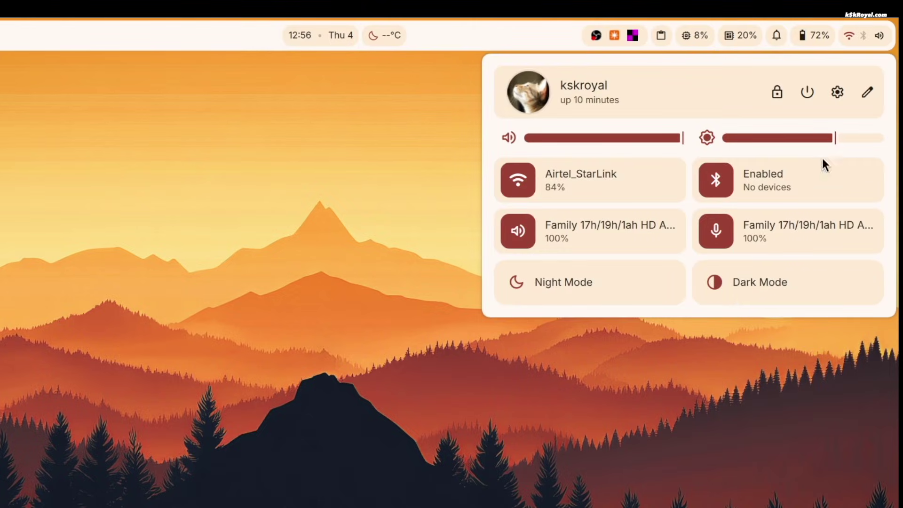
{"action": "left_click", "coordinate": [807, 92]}
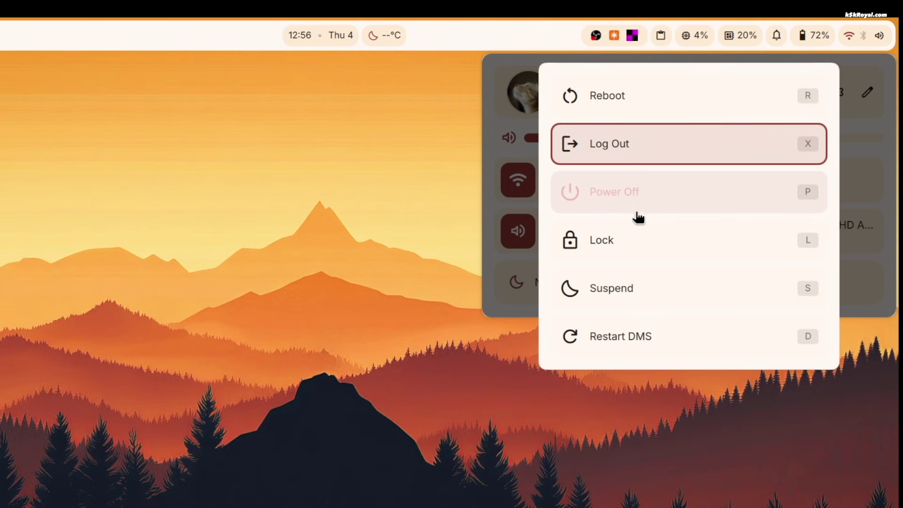
{"action": "key", "text": "Escape"}
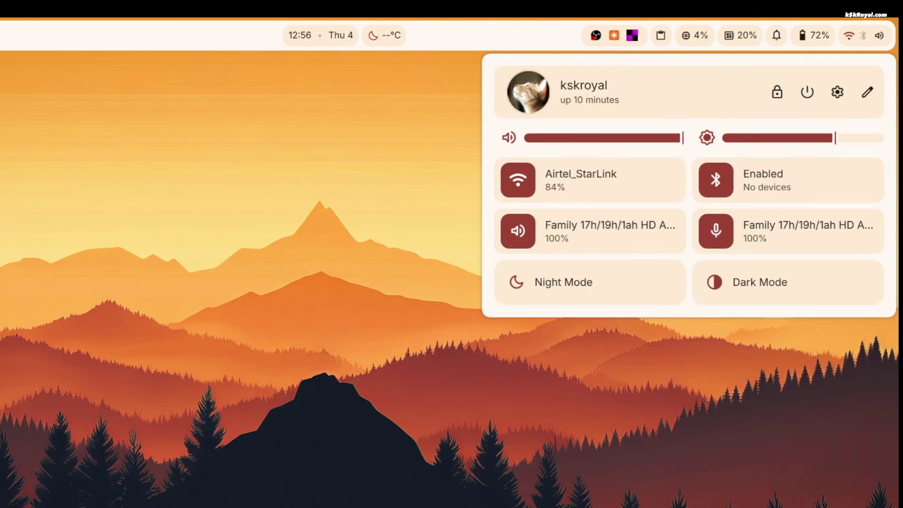
- Add Do Not Disturb, Battery, Keep Awake and Disk Usage tiles to quick settings and save
{"action": "left_click", "coordinate": [869, 93]}
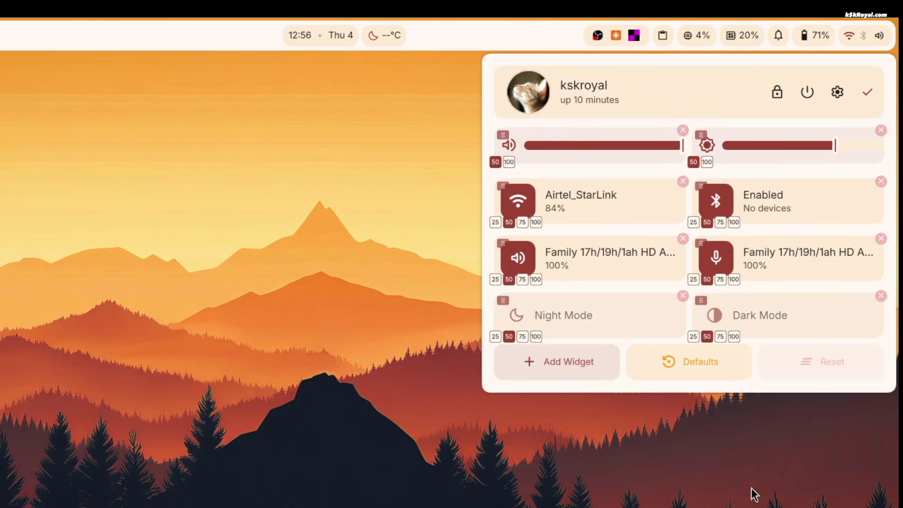
{"action": "left_click", "coordinate": [591, 355]}
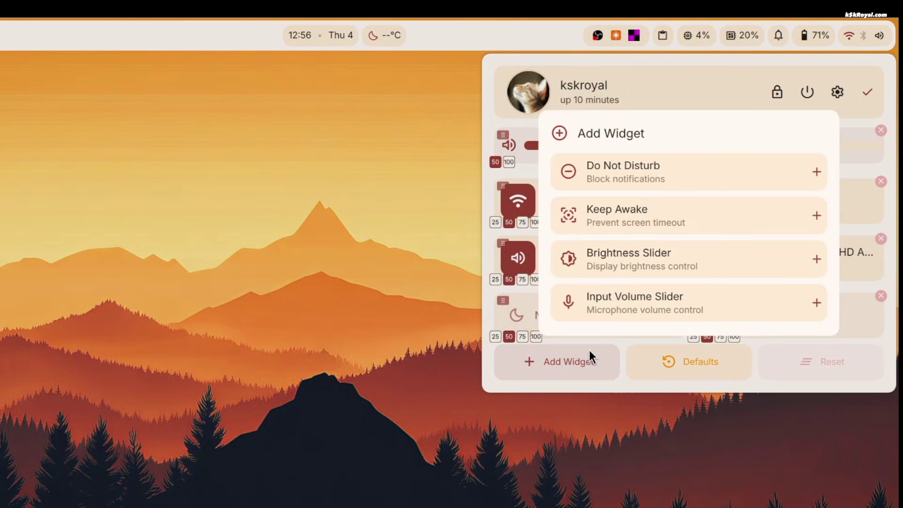
{"action": "left_click", "coordinate": [755, 187]}
{"action": "left_click", "coordinate": [592, 424]}
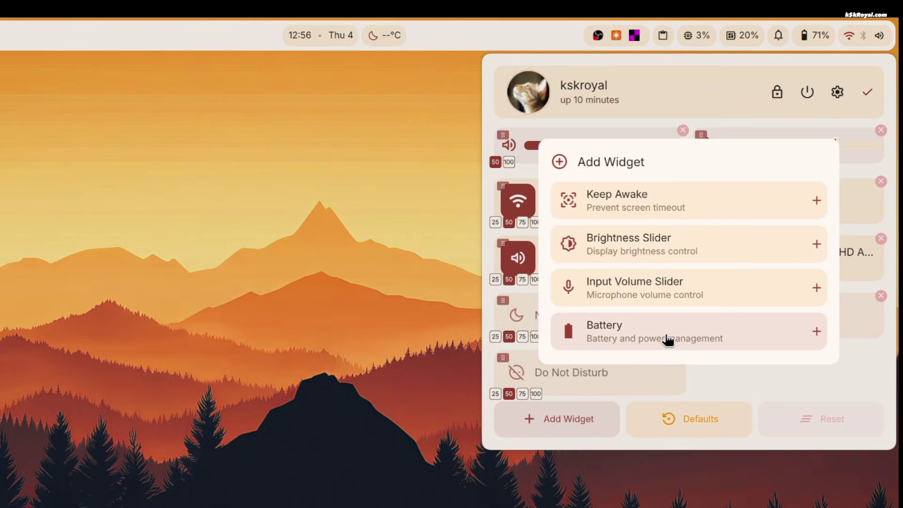
{"action": "scroll", "coordinate": [687, 254], "scroll_direction": "down", "scroll_amount": 3}
{"action": "left_click", "coordinate": [676, 212]}
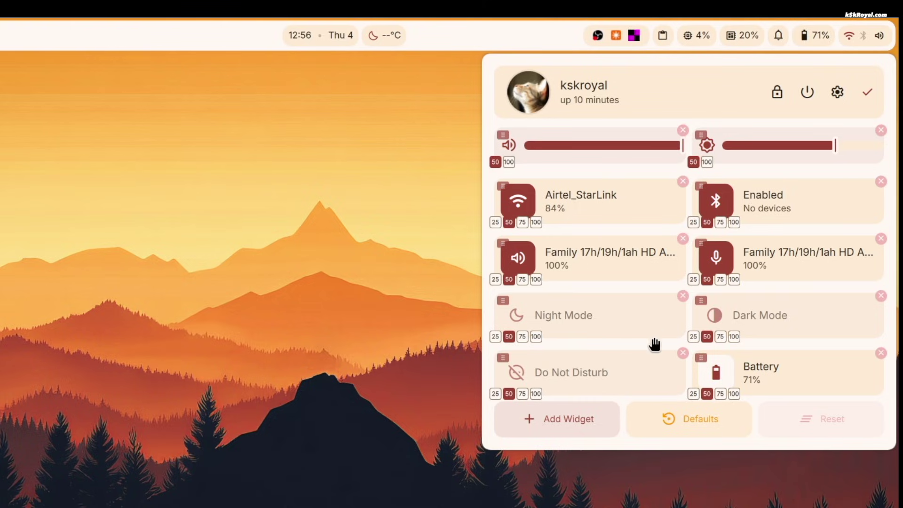
{"action": "left_click", "coordinate": [589, 428]}
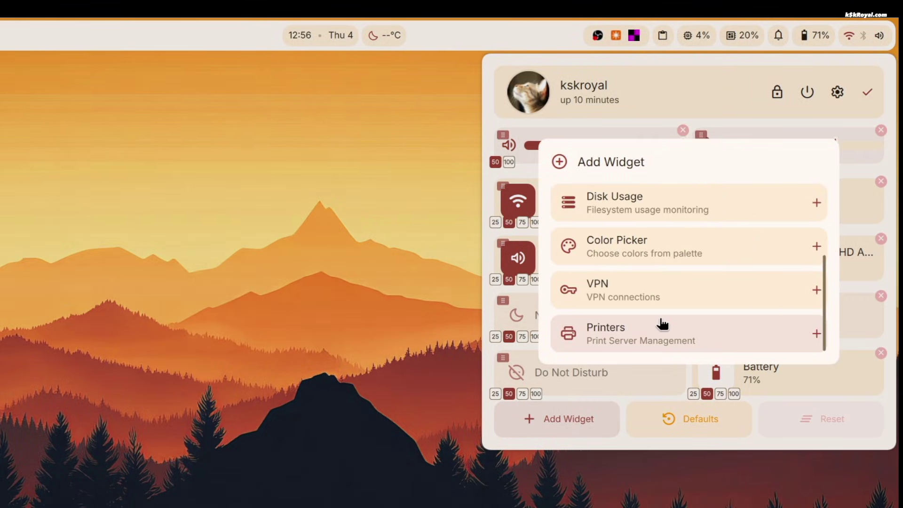
{"action": "scroll", "coordinate": [662, 325], "scroll_direction": "up", "scroll_amount": 3}
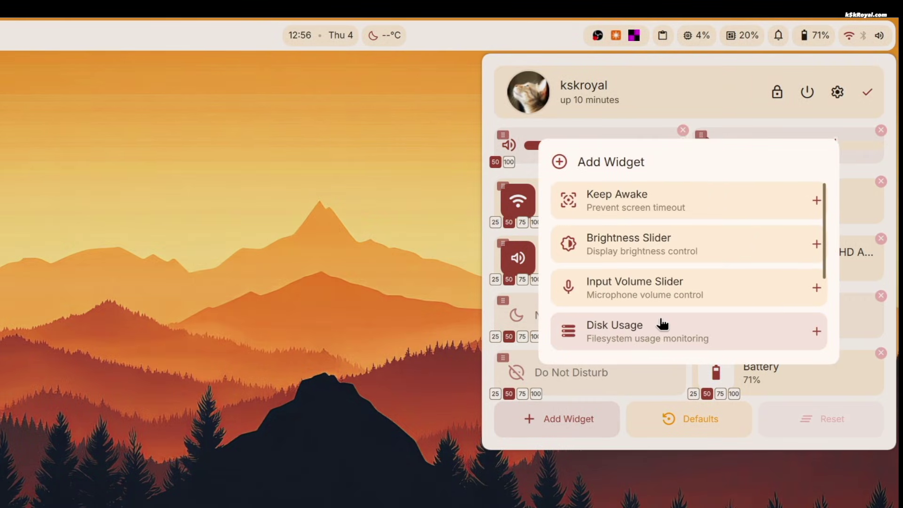
{"action": "left_click", "coordinate": [662, 212]}
{"action": "left_click", "coordinate": [593, 476]}
{"action": "left_click", "coordinate": [677, 318]}
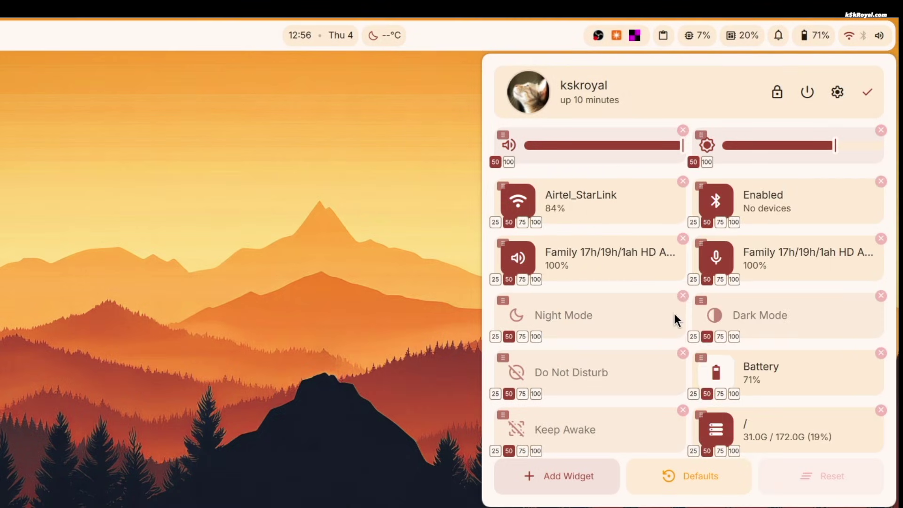
{"action": "left_click", "coordinate": [867, 91]}
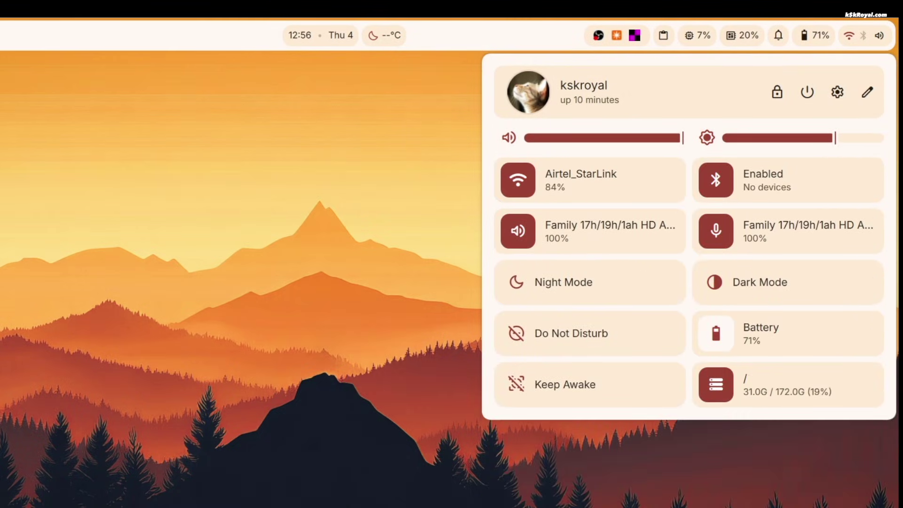
- Turn on Do Not Disturb and view the notification settings
{"action": "left_click", "coordinate": [630, 344]}
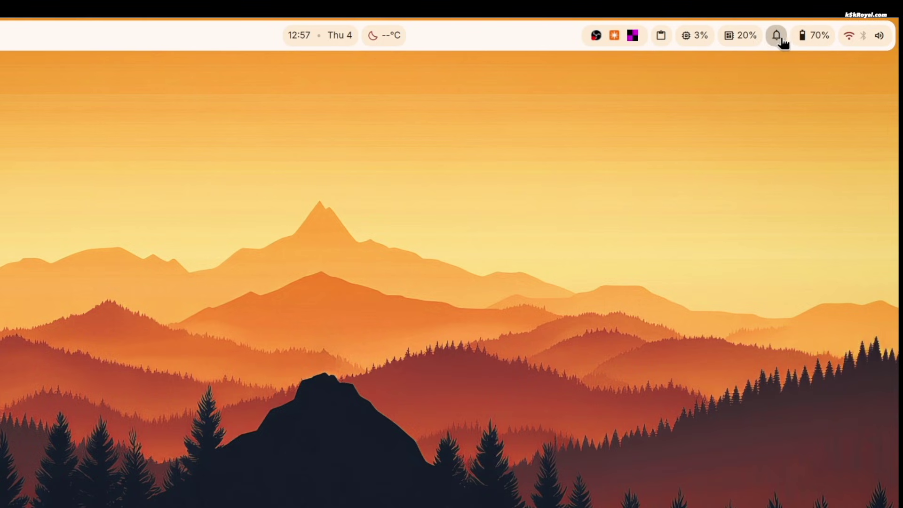
{"action": "left_click", "coordinate": [777, 36]}
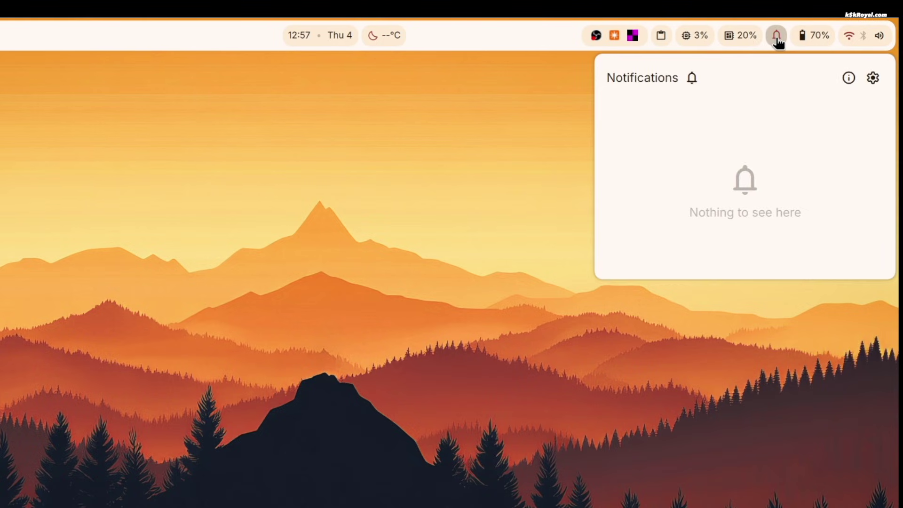
{"action": "left_click", "coordinate": [873, 86]}
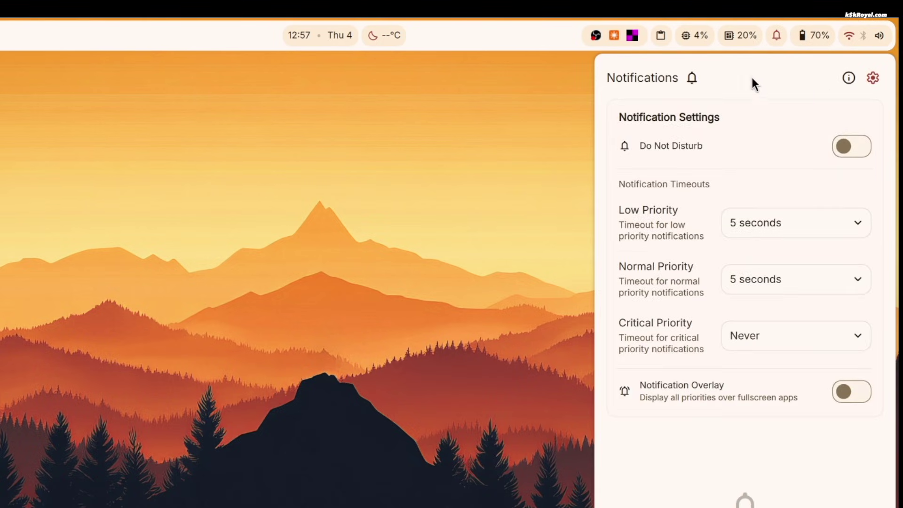
- Check clipboard history and the system monitor's AMD and NVIDIA GPU stats, closing both
{"action": "left_click", "coordinate": [661, 37]}
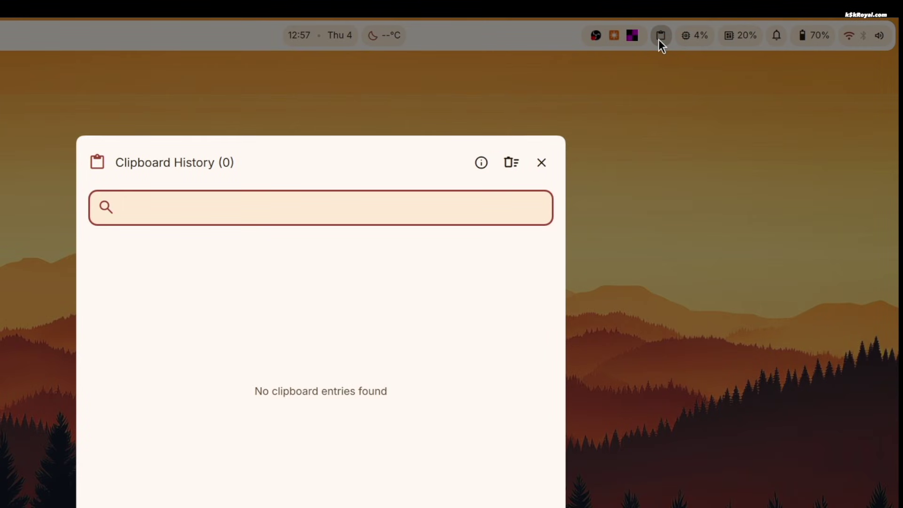
{"action": "left_click", "coordinate": [541, 163]}
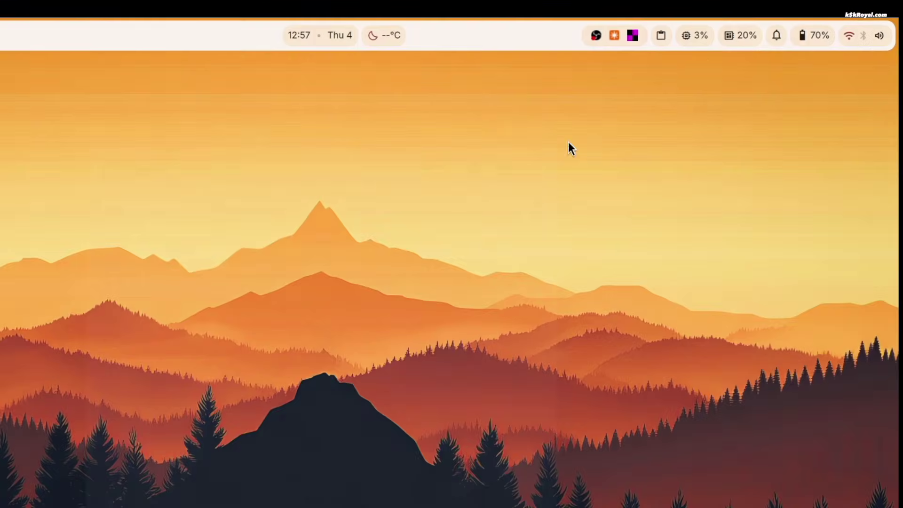
{"action": "left_click", "coordinate": [746, 37]}
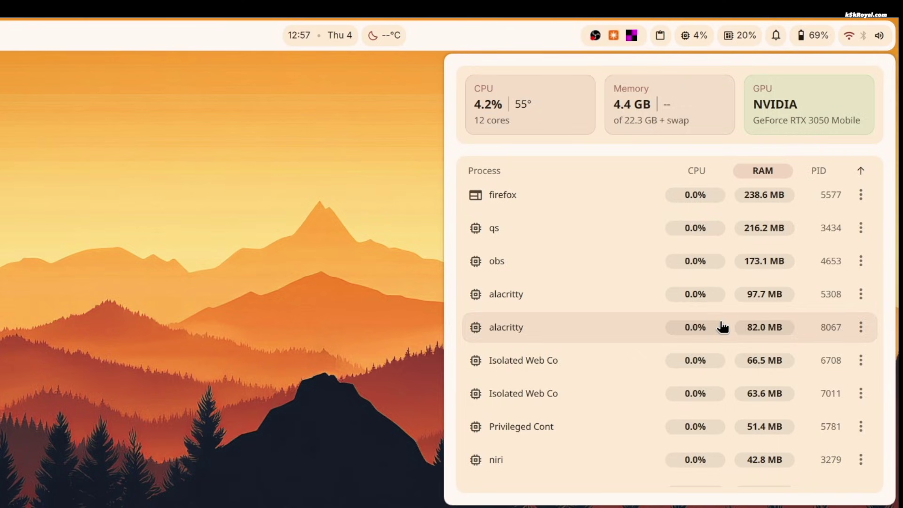
{"action": "left_click", "coordinate": [790, 128]}
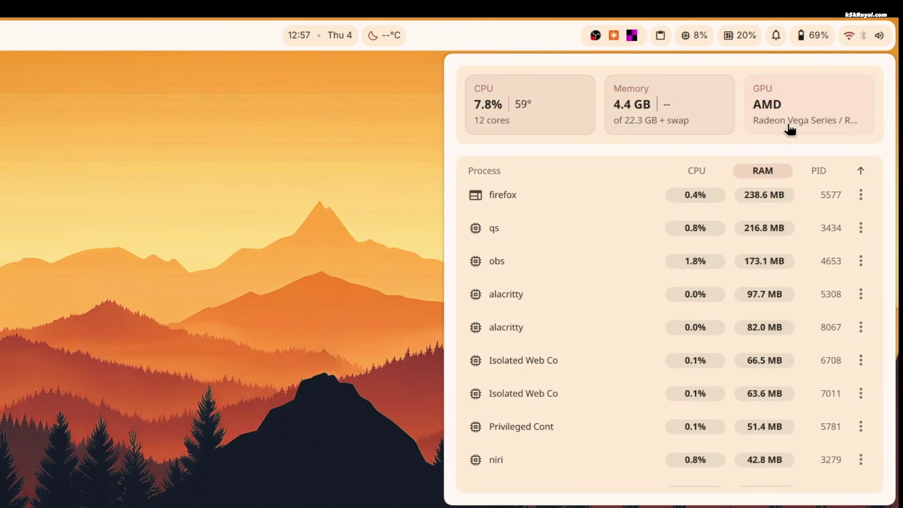
{"action": "left_click", "coordinate": [831, 124]}
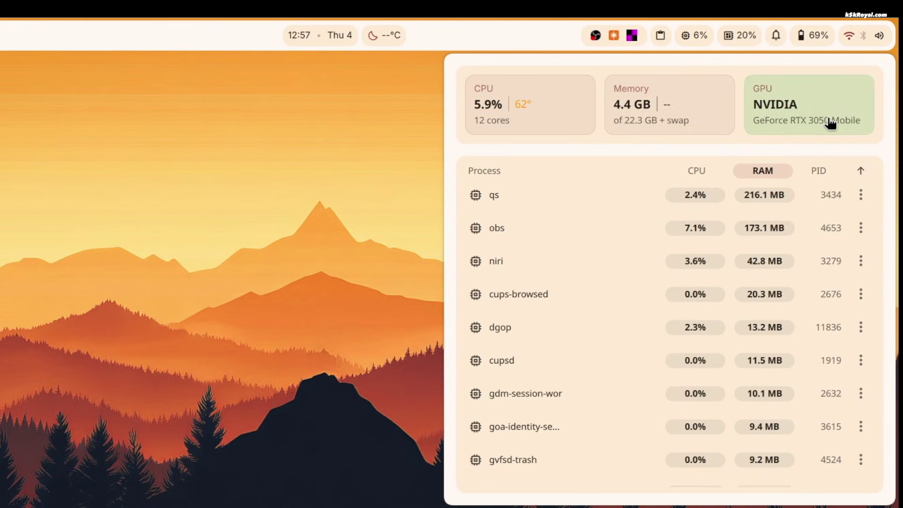
{"action": "left_click", "coordinate": [177, 326]}
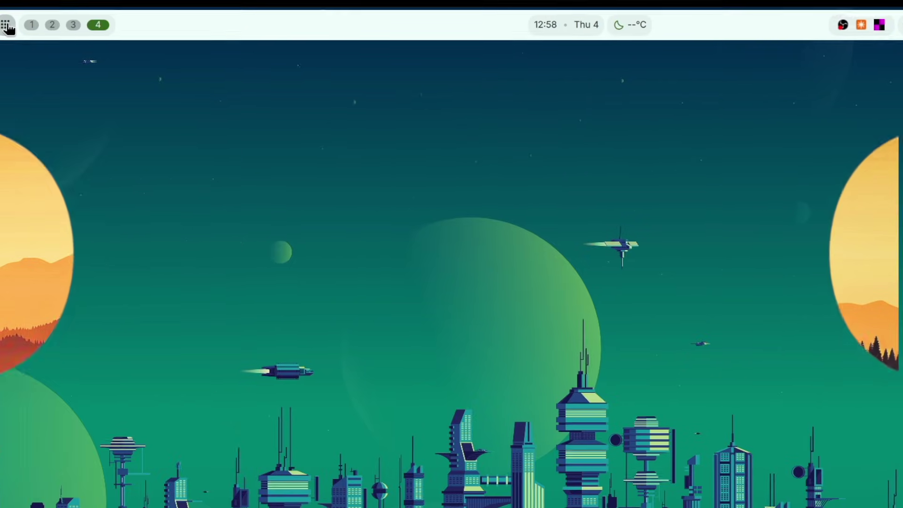
- Launch Calendar and then Files from the applications launcher
{"action": "left_click", "coordinate": [17, 24]}
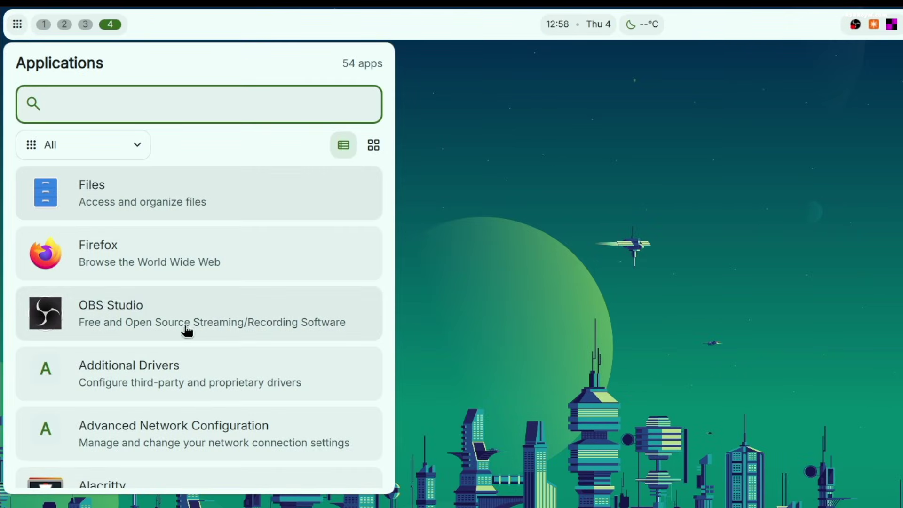
{"action": "scroll", "coordinate": [187, 330], "scroll_direction": "down", "scroll_amount": 10}
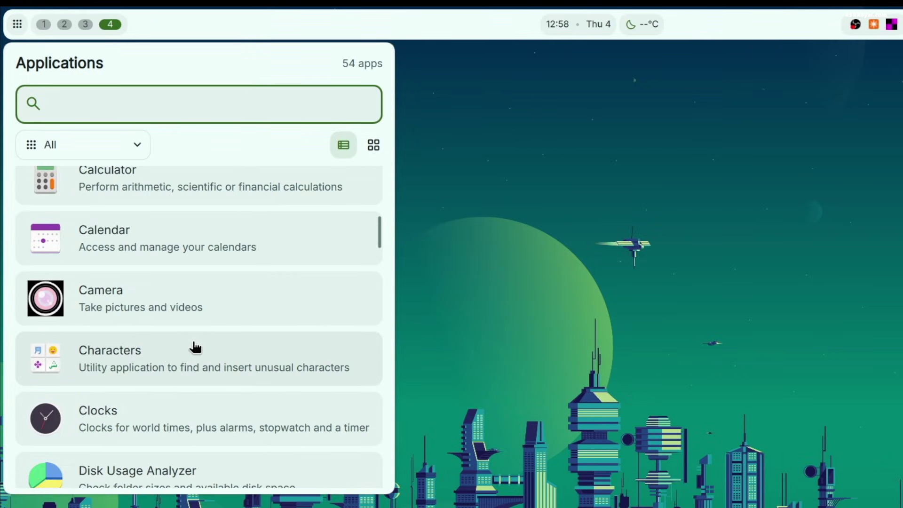
{"action": "scroll", "coordinate": [196, 347], "scroll_direction": "down", "scroll_amount": 2}
{"action": "scroll", "coordinate": [168, 292], "scroll_direction": "up", "scroll_amount": 3}
{"action": "left_click", "coordinate": [167, 292]}
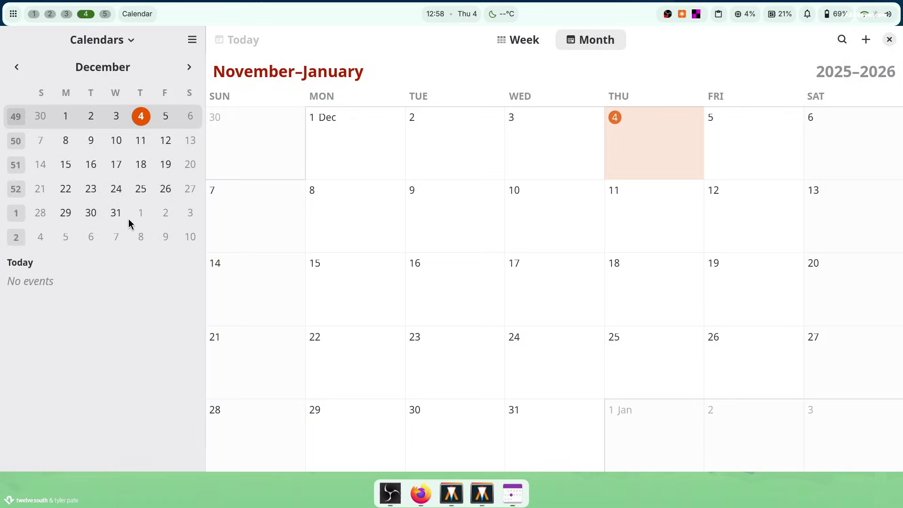
{"action": "left_click", "coordinate": [14, 14]}
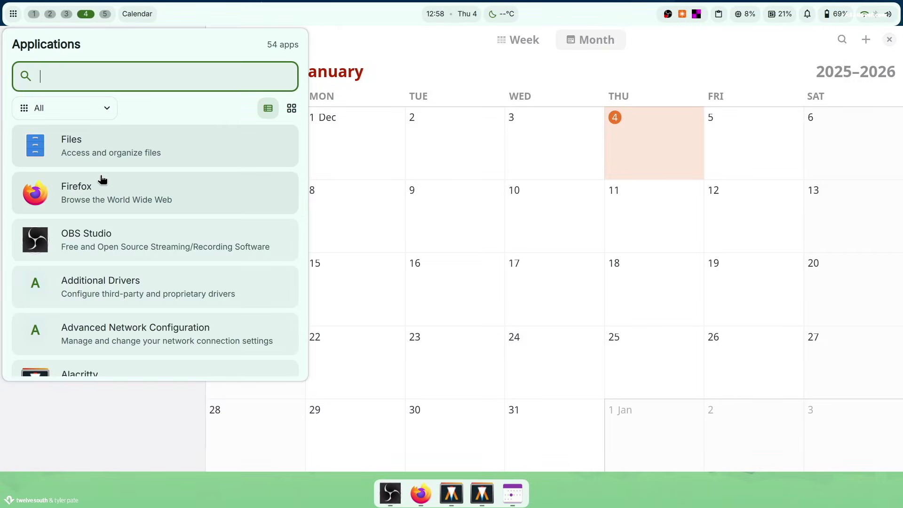
{"action": "left_click", "coordinate": [105, 162]}
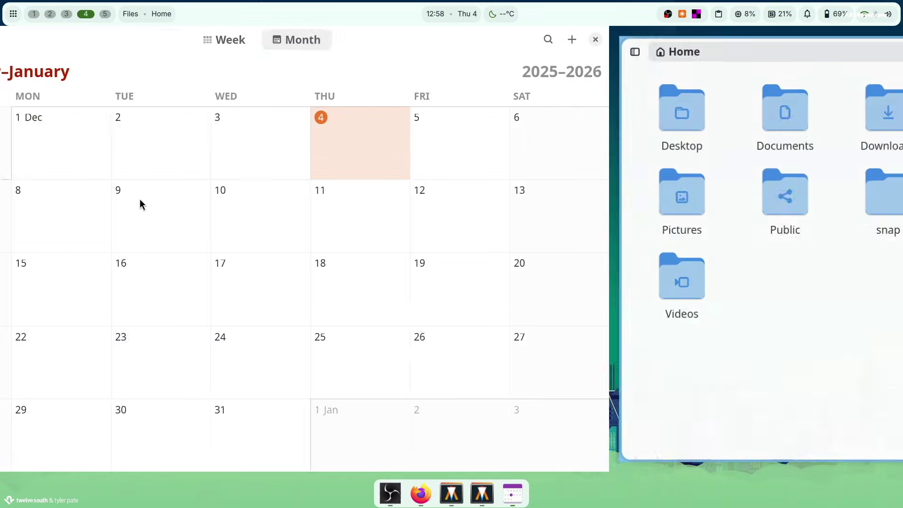
- Launch Firefox and Clocks, then dismiss the launcher on empty workspace 5
{"action": "left_click", "coordinate": [14, 15]}
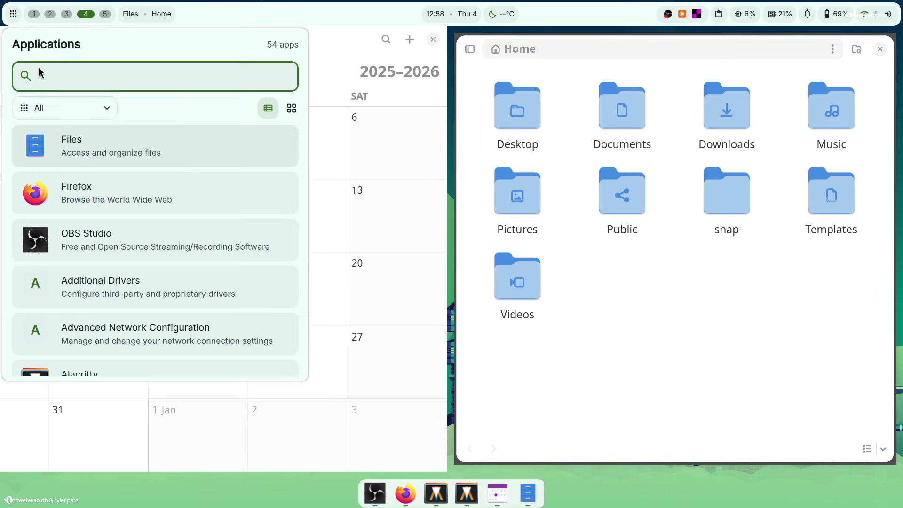
{"action": "left_click", "coordinate": [104, 207]}
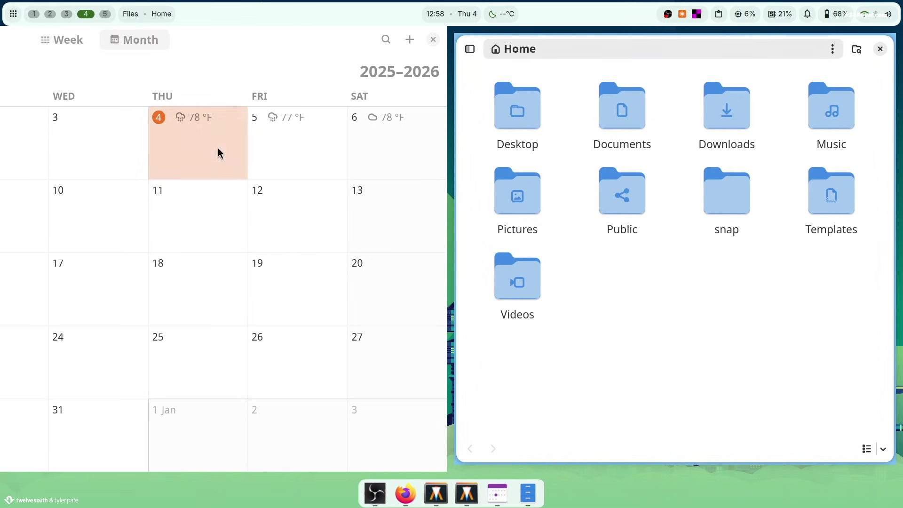
{"action": "left_click", "coordinate": [13, 14]}
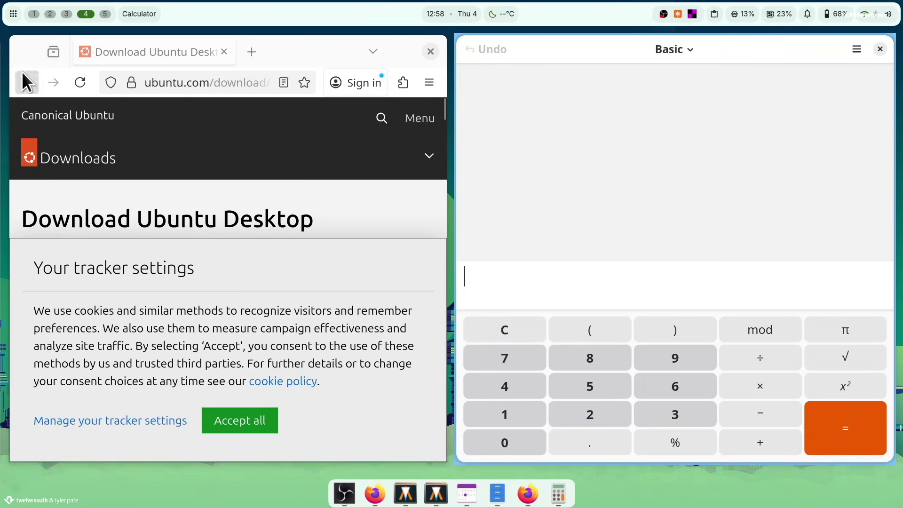
{"action": "left_click", "coordinate": [13, 14]}
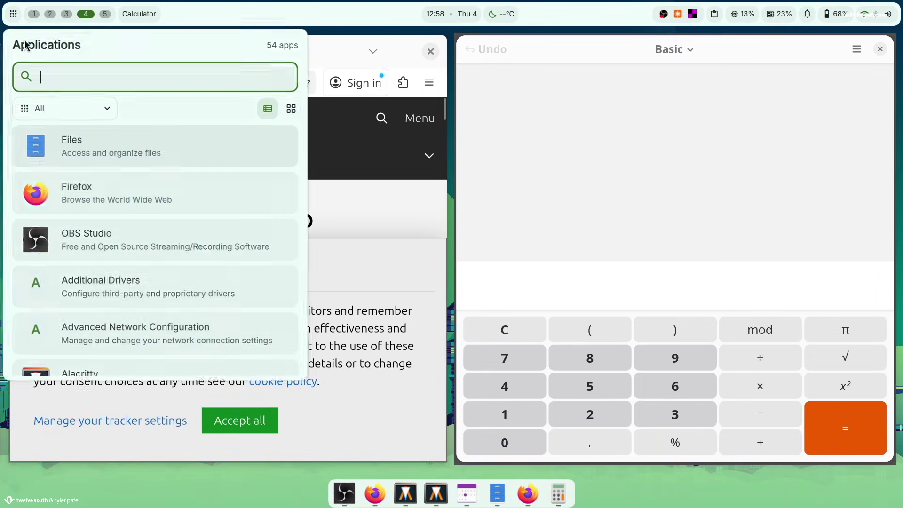
{"action": "scroll", "coordinate": [138, 315], "scroll_direction": "down", "scroll_amount": 10}
{"action": "scroll", "coordinate": [139, 314], "scroll_direction": "down", "scroll_amount": 2}
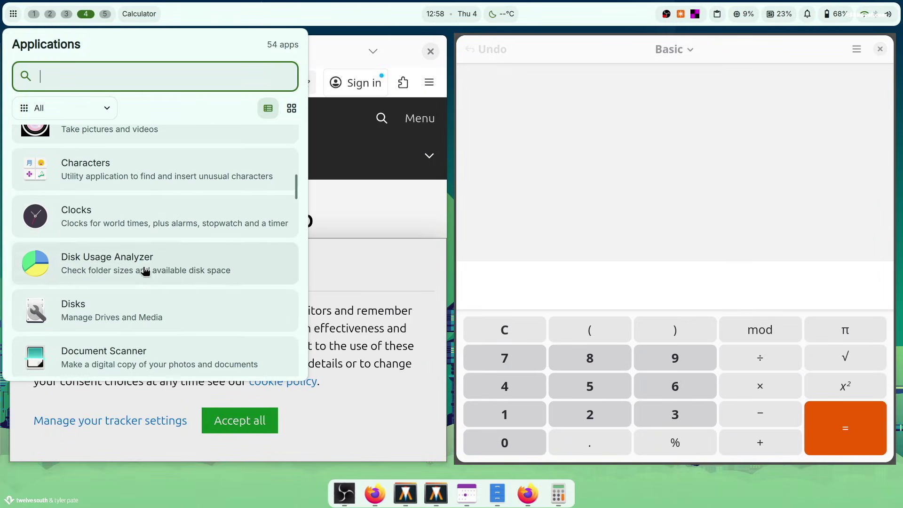
{"action": "left_click", "coordinate": [155, 221]}
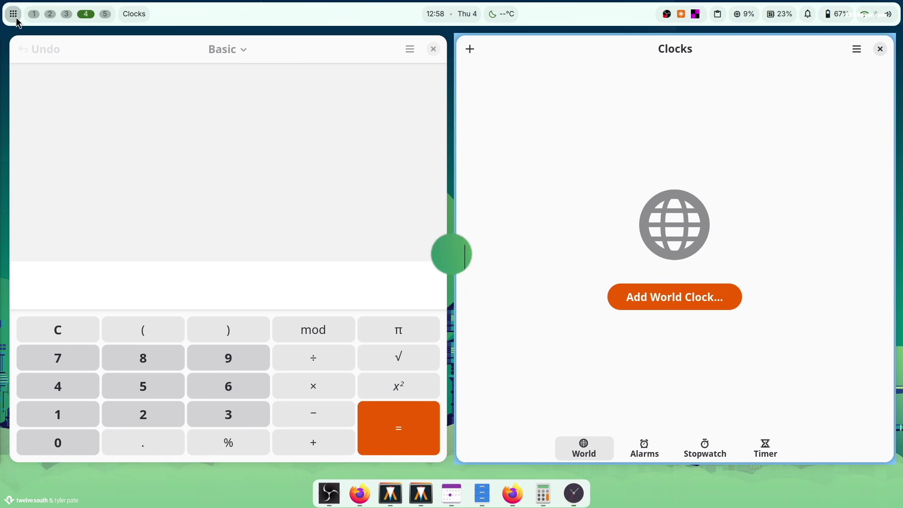
{"action": "left_click", "coordinate": [13, 14]}
{"action": "left_click", "coordinate": [603, 267]}
- Scroll the Niri overview across workspaces and windows, then pick the Calendar window on workspace 4
{"action": "key", "text": "super"}
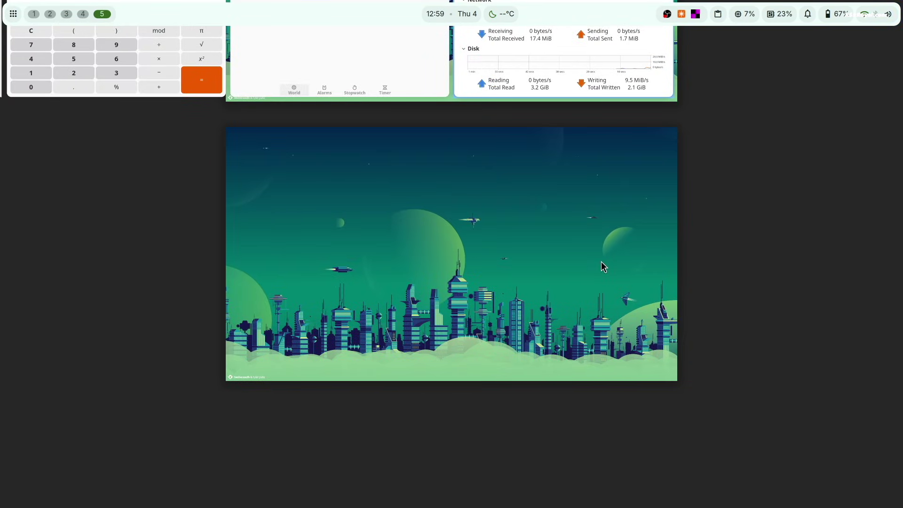
{"action": "scroll", "coordinate": [603, 267], "scroll_direction": "up", "scroll_amount": 4}
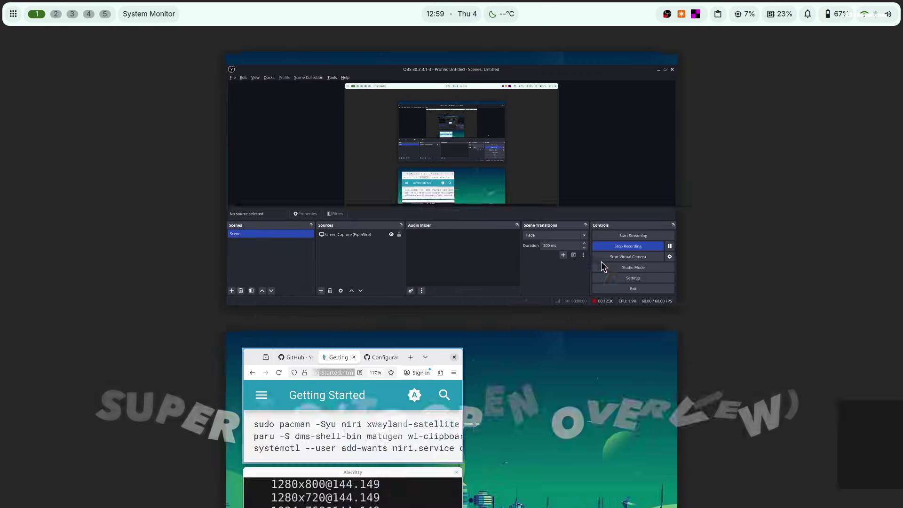
{"action": "scroll", "coordinate": [602, 264], "scroll_direction": "down", "scroll_amount": 3}
{"action": "scroll", "coordinate": [504, 248], "scroll_direction": "left", "scroll_amount": 5}
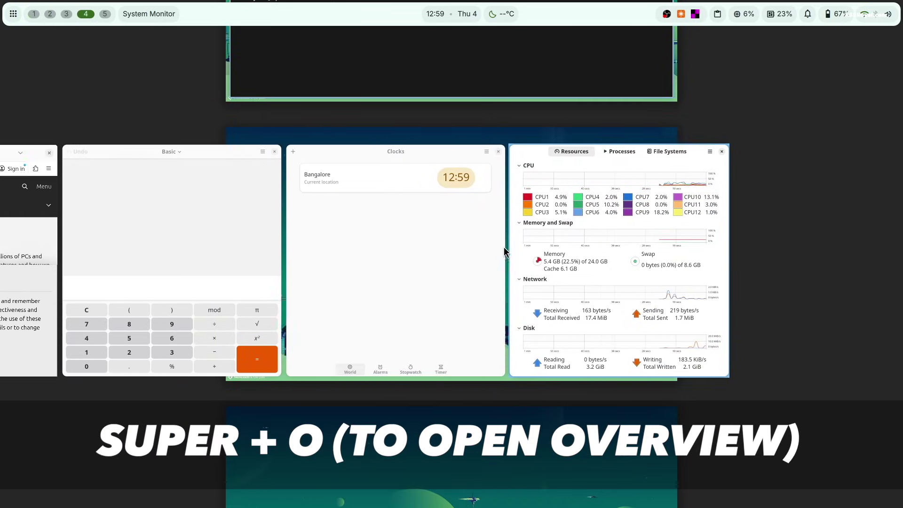
{"action": "scroll", "coordinate": [504, 246], "scroll_direction": "left", "scroll_amount": 2}
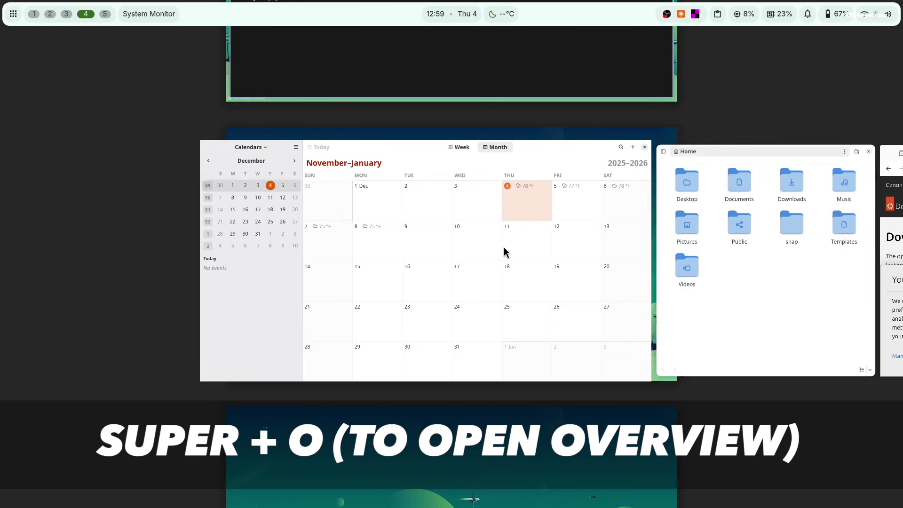
{"action": "left_click", "coordinate": [428, 261]}
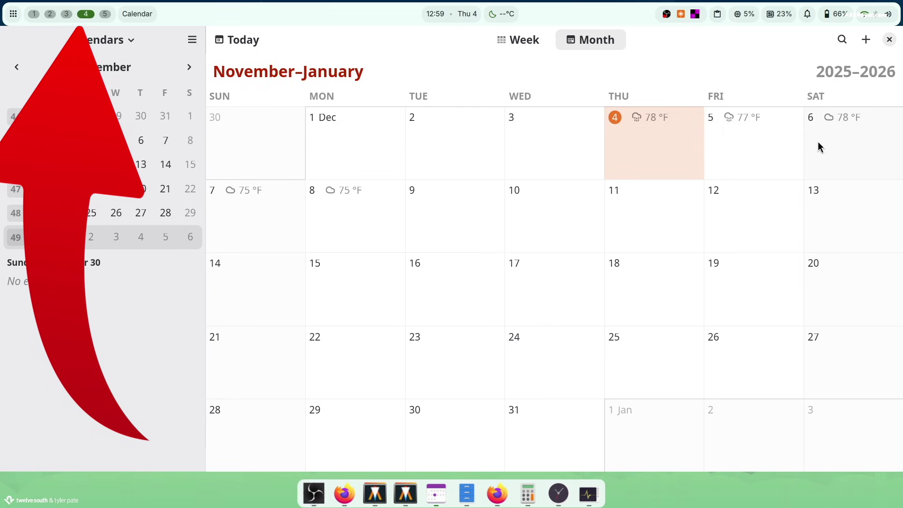
- Un-maximize Calendar, then open an Alacritty terminal below Files and run htop in it
{"action": "key", "text": "super+m"}
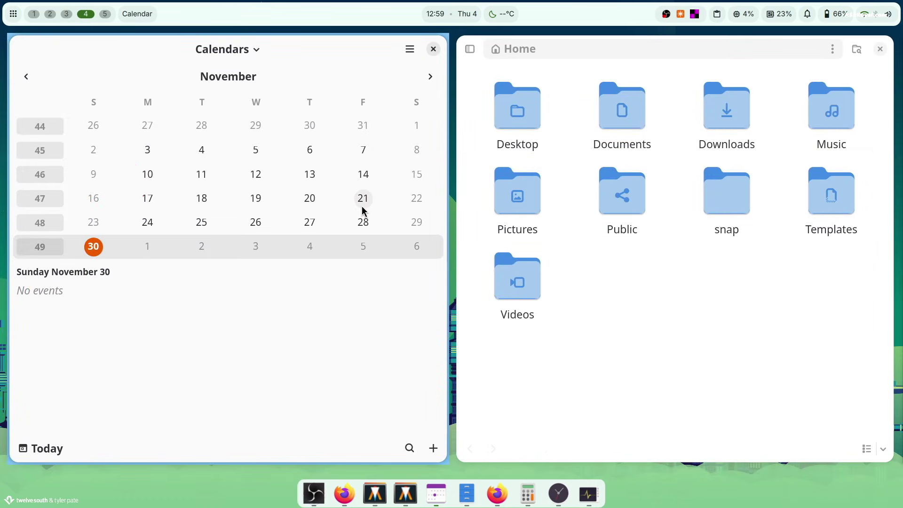
{"action": "key", "text": "super+t"}
{"action": "left_click_drag", "start_coordinate": [564, 52], "coordinate": [614, 366]}
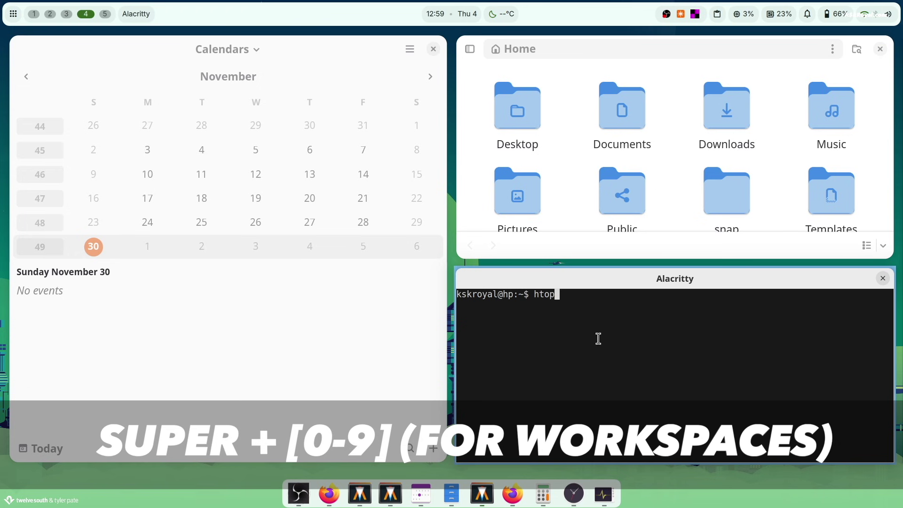
{"action": "key", "text": "Return"}
- Move the terminal into its own leftmost column, then shift focus right toward Calculator and Clocks
{"action": "left_click_drag", "start_coordinate": [489, 319], "coordinate": [365, 281]}
{"action": "left_click_drag", "start_coordinate": [289, 53], "coordinate": [554, 349]}
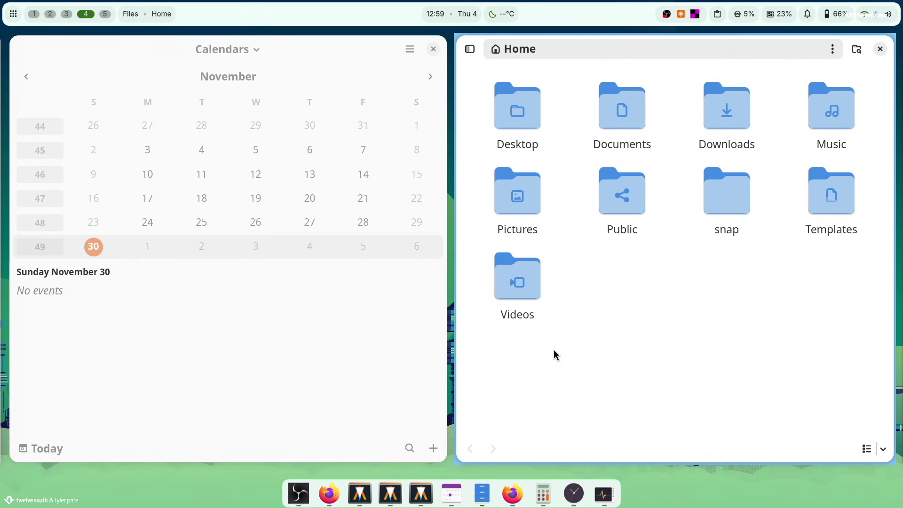
{"action": "key", "text": "super+Right"}
{"action": "key", "text": "super+Right"}
{"action": "key", "text": "super+Right"}
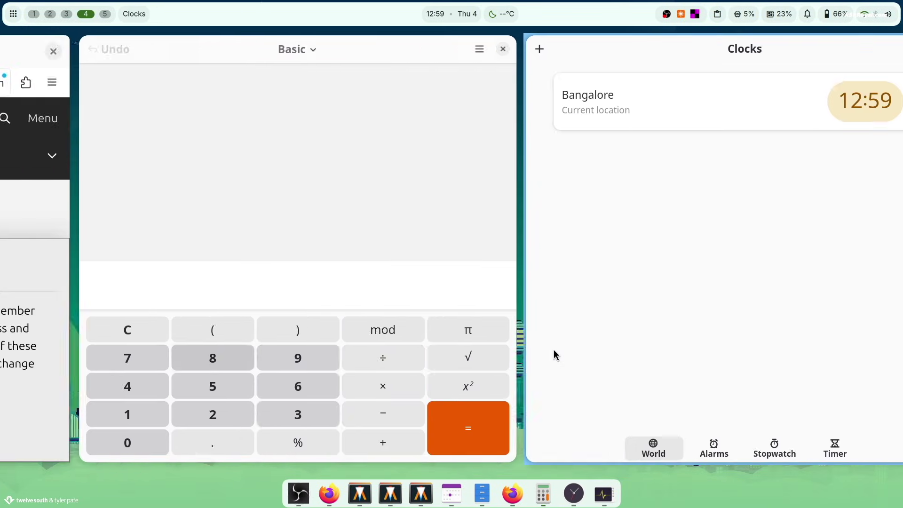
{"action": "key", "text": "super+Right"}
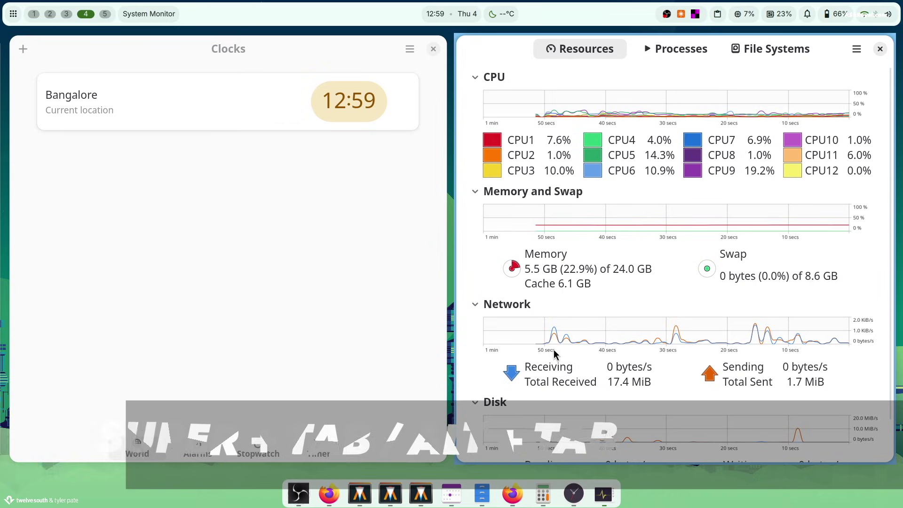
{"action": "key", "text": "super+Tab"}
{"action": "key", "text": "super+Tab"}
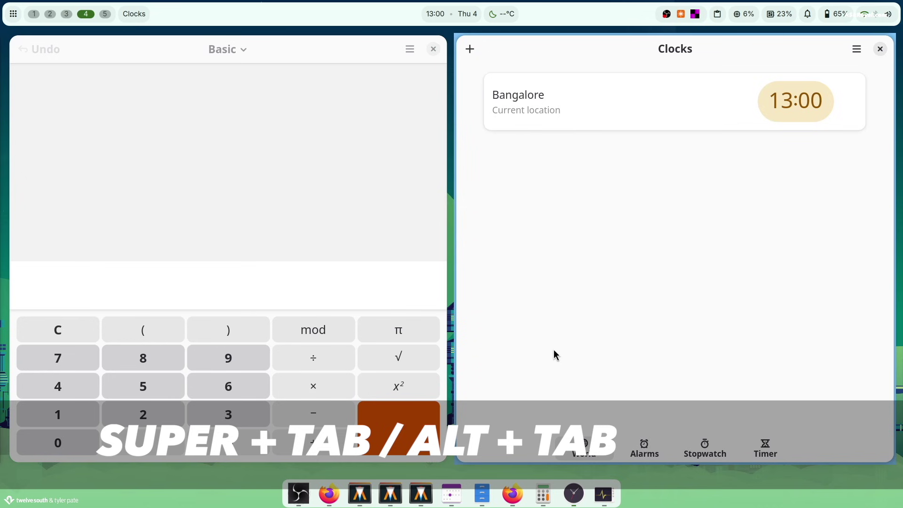
- Alt+Tab past Calculator, System Monitor, Clocks and Files to the home-folder Alacritty terminal
{"action": "key", "text": "alt+Tab"}
{"action": "key", "text": "alt+Tab"}
{"action": "key", "text": "alt+Tab"}
{"action": "key", "text": "alt+Tab"}
{"action": "key", "text": "alt+Tab"}
{"action": "key", "text": "alt+Tab"}
{"action": "key", "text": "alt+Tab"}
{"action": "key", "text": "alt+Tab"}
{"action": "key", "text": "alt+Tab"}
{"action": "key", "text": "alt+Tab"}
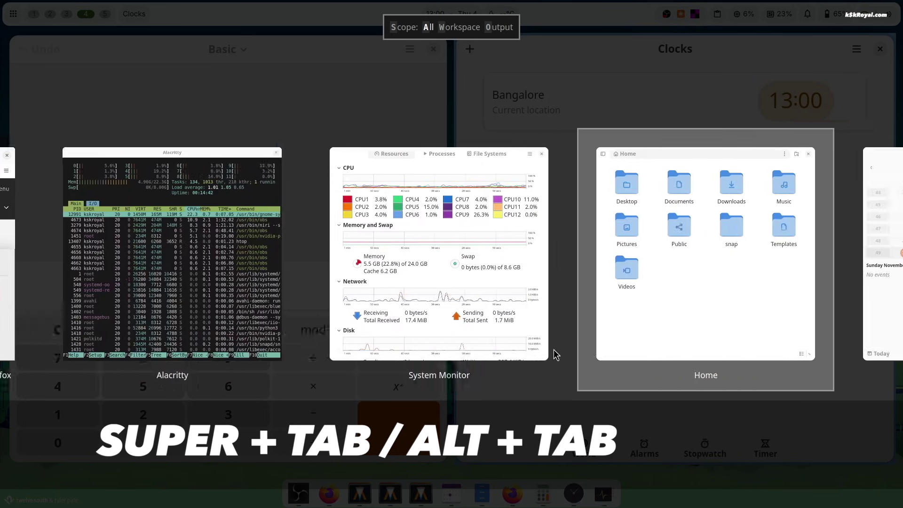
{"action": "key", "text": "alt+Tab"}
{"action": "key", "text": "alt+Tab"}
{"action": "key", "text": "alt+Tab"}
{"action": "key", "text": "alt+Tab"}
{"action": "key", "text": "alt+Tab"}
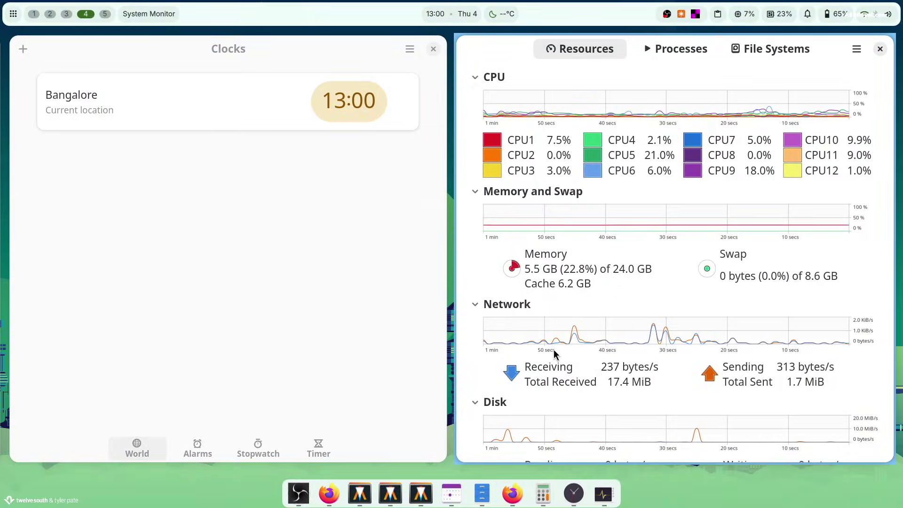
{"action": "key", "text": "alt+Tab"}
{"action": "key", "text": "alt+Tab"}
{"action": "key", "text": "alt+Tab"}
{"action": "key", "text": "alt+Tab"}
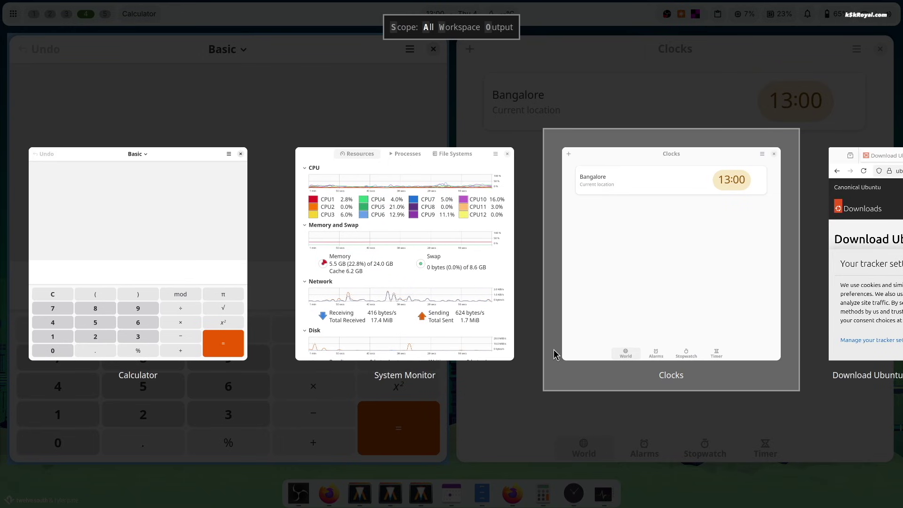
{"action": "key", "text": "alt+Tab"}
{"action": "key", "text": "alt+Tab"}
{"action": "key", "text": "alt+Tab"}
{"action": "key", "text": "alt+Tab"}
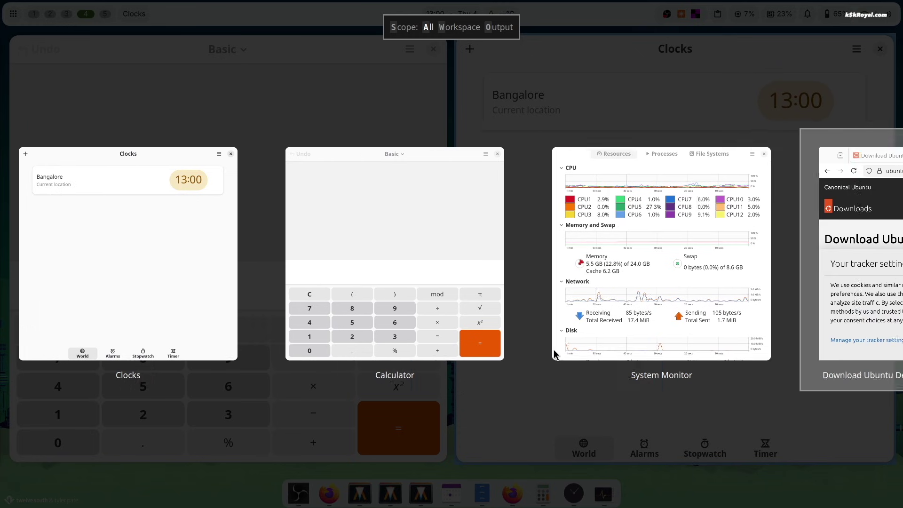
{"action": "key", "text": "alt+Tab"}
{"action": "key", "text": "alt+Tab"}
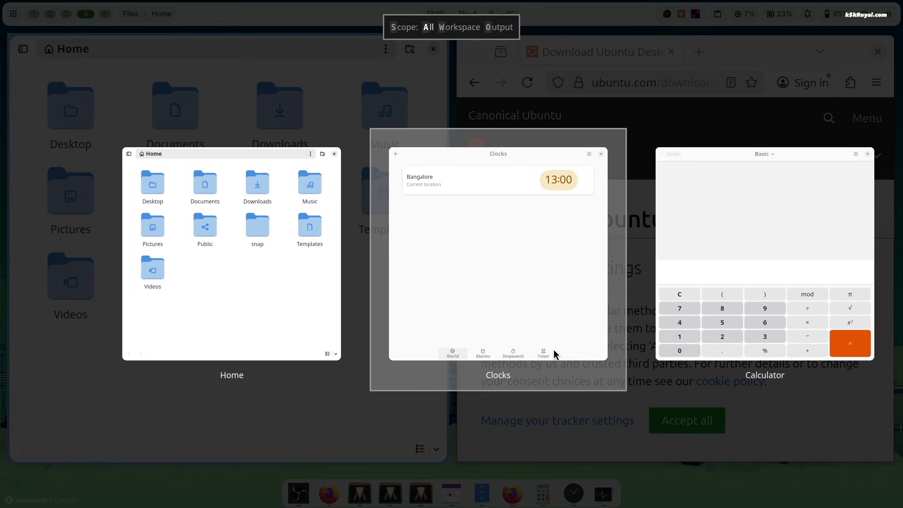
{"action": "key", "text": "alt+Tab"}
{"action": "key", "text": "alt+Tab"}
{"action": "key", "text": "alt+Tab"}
{"action": "key", "text": "alt+Tab"}
{"action": "key", "text": "alt+Tab"}
{"action": "key", "text": "alt+Tab"}
{"action": "key", "text": "alt+Tab"}
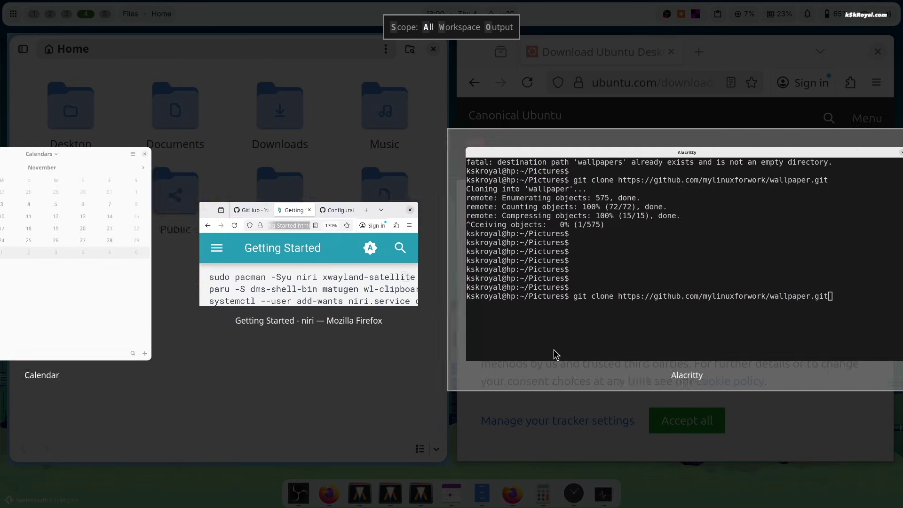
{"action": "key", "text": "alt+Tab"}
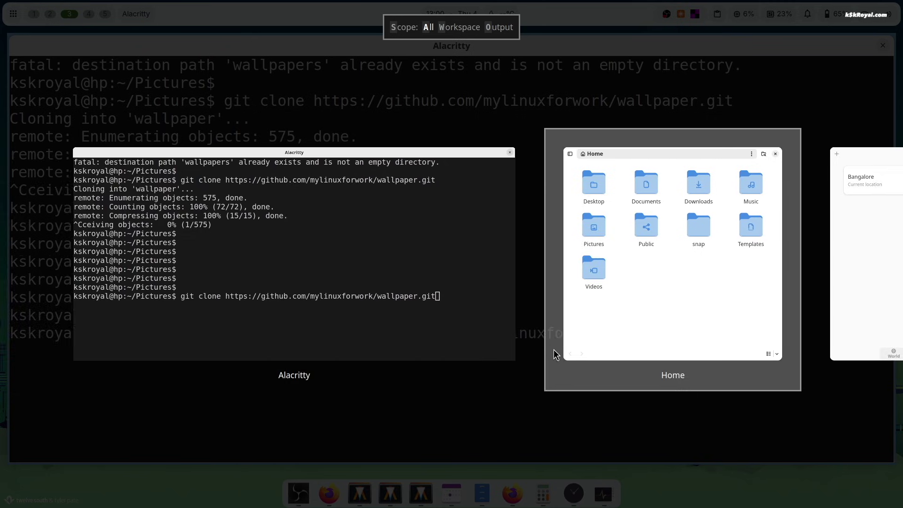
{"action": "key", "text": "alt+Tab"}
{"action": "key", "text": "alt+Tab"}
{"action": "key", "text": "alt+Tab"}
- Run fastfetch, select its niri (Wayland) WM line, then launch htop
{"action": "type", "text": "fastfetch"}
{"action": "key", "text": "Return"}
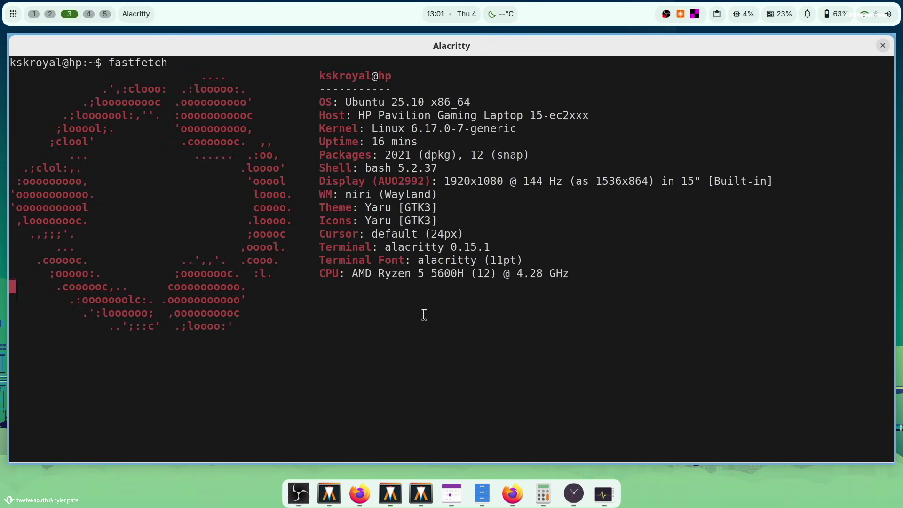
{"action": "triple_click", "coordinate": [353, 196]}
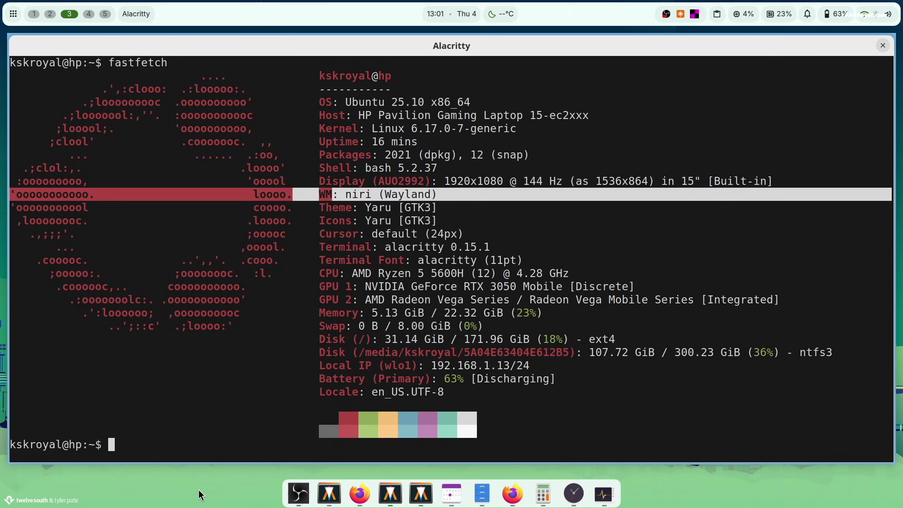
{"action": "type", "text": "htop"}
{"action": "key", "text": "Return"}
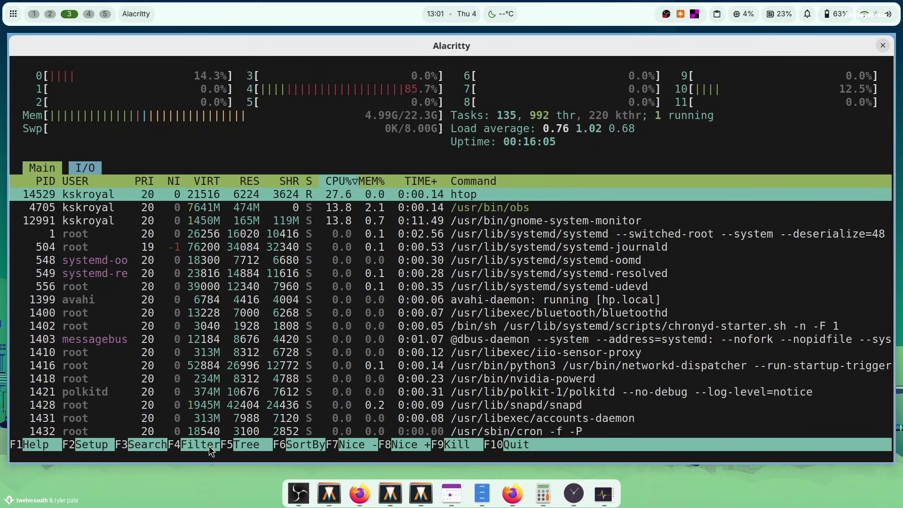